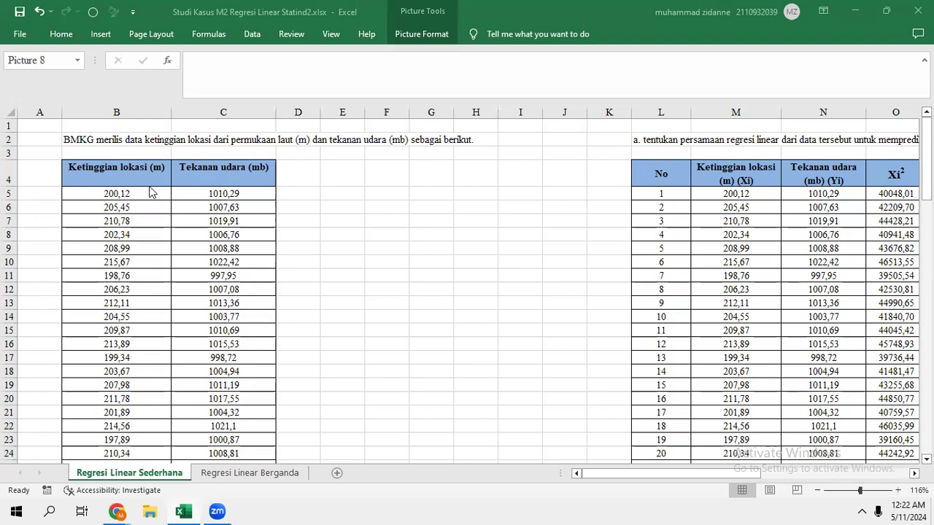
- Look over the altitude and air-pressure data, the regression calculation table, the reference formulas and the parameter table
{"action": "scroll", "coordinate": [148, 185], "scroll_direction": "down", "scroll_amount": 5}
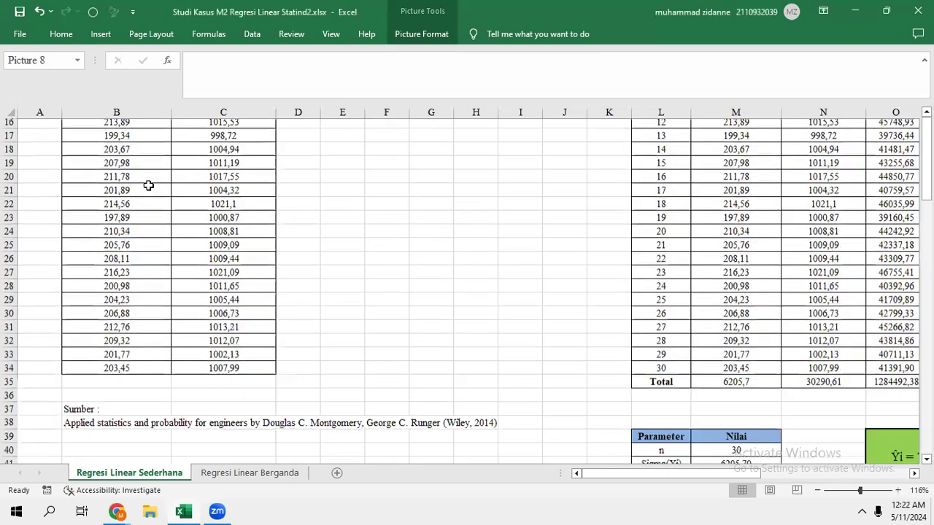
{"action": "scroll", "coordinate": [148, 185], "scroll_direction": "up", "scroll_amount": 5}
{"action": "scroll", "coordinate": [148, 185], "scroll_direction": "right", "scroll_amount": 4}
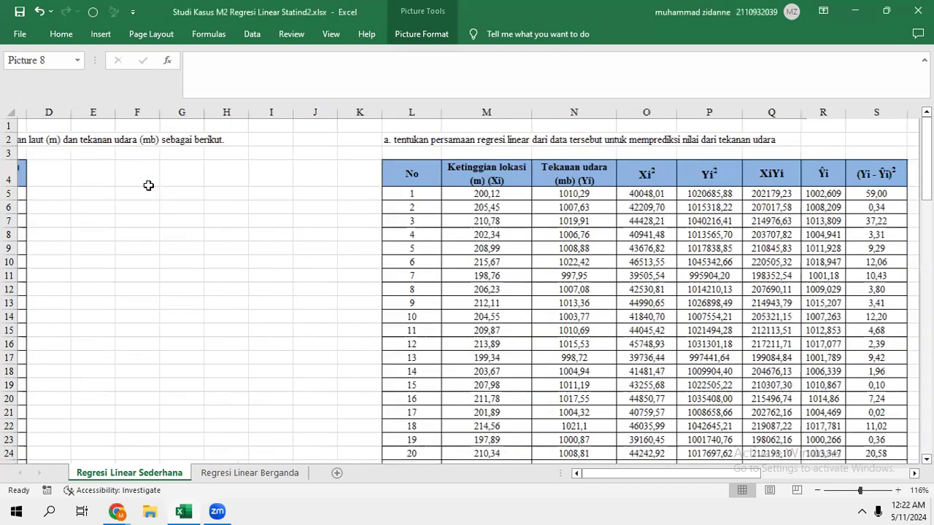
{"action": "scroll", "coordinate": [148, 185], "scroll_direction": "left", "scroll_amount": 1}
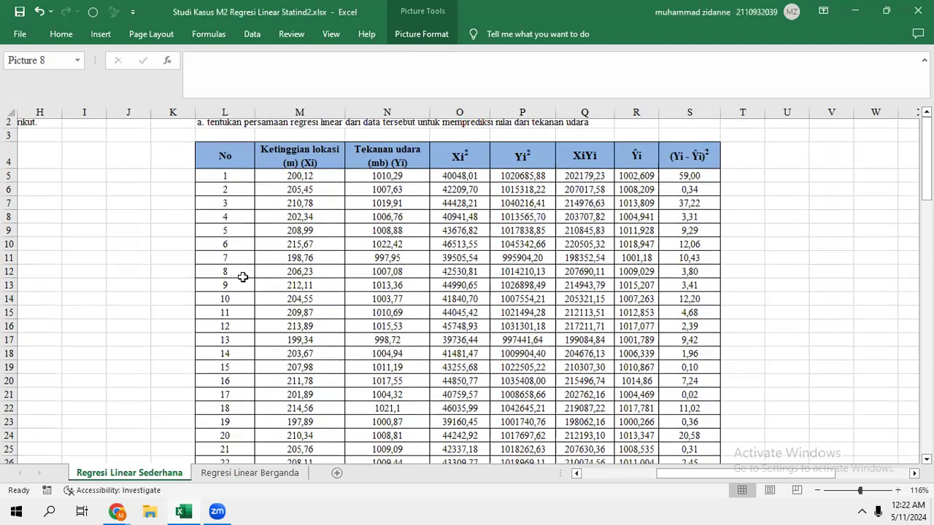
{"action": "scroll", "coordinate": [242, 277], "scroll_direction": "down", "scroll_amount": 5}
{"action": "scroll", "coordinate": [243, 278], "scroll_direction": "left", "scroll_amount": 2}
{"action": "scroll", "coordinate": [243, 277], "scroll_direction": "down", "scroll_amount": 5}
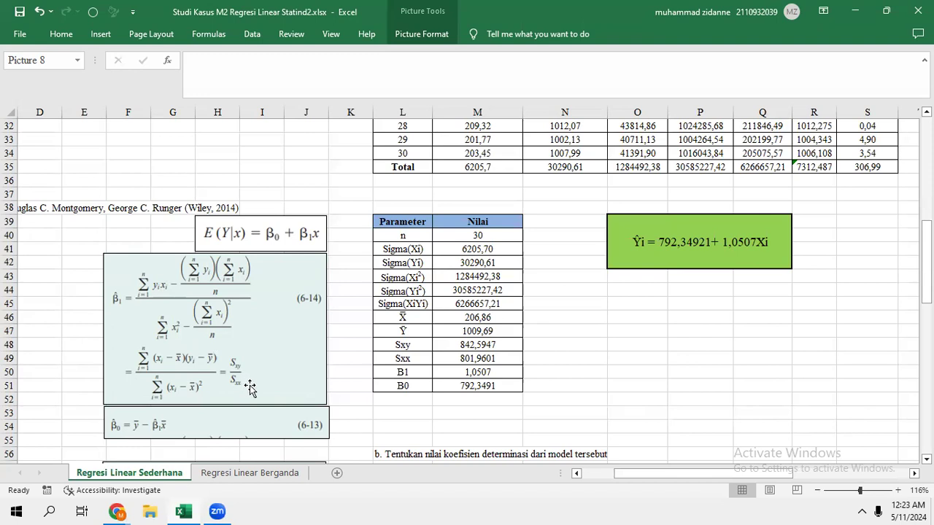
{"action": "scroll", "coordinate": [259, 378], "scroll_direction": "down", "scroll_amount": 2}
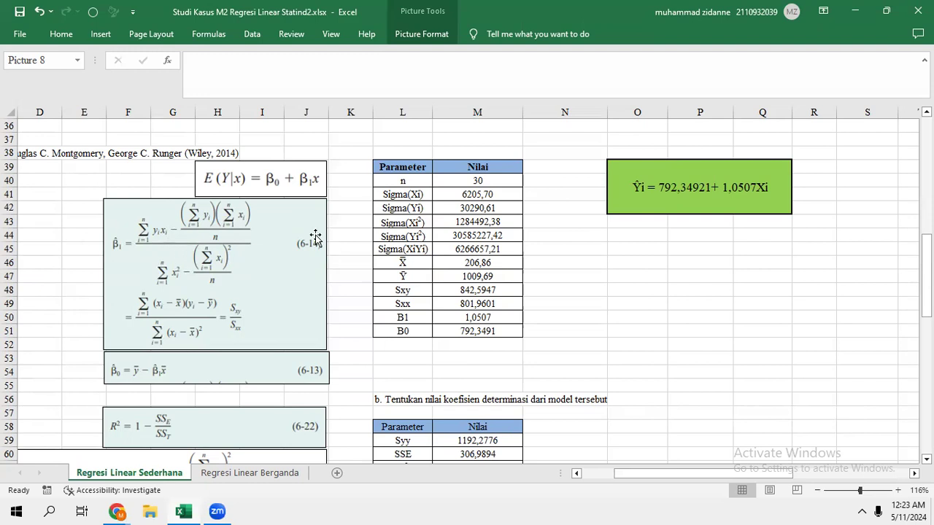
- Inspect the first data row's formulas for Xi, Yi, Xi², Yi² and XiYi in the calculation table
{"action": "scroll", "coordinate": [316, 234], "scroll_direction": "up", "scroll_amount": 12}
{"action": "scroll", "coordinate": [315, 234], "scroll_direction": "right", "scroll_amount": 3}
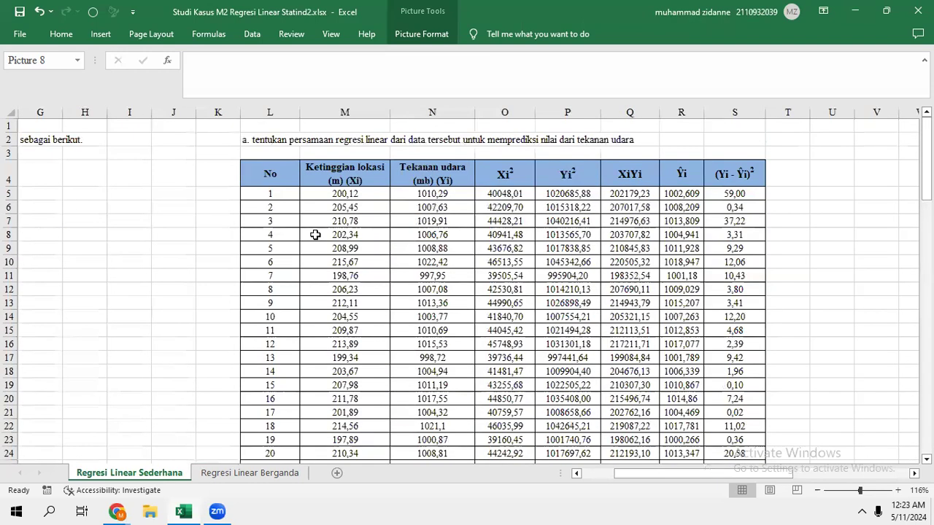
{"action": "left_click", "coordinate": [348, 192]}
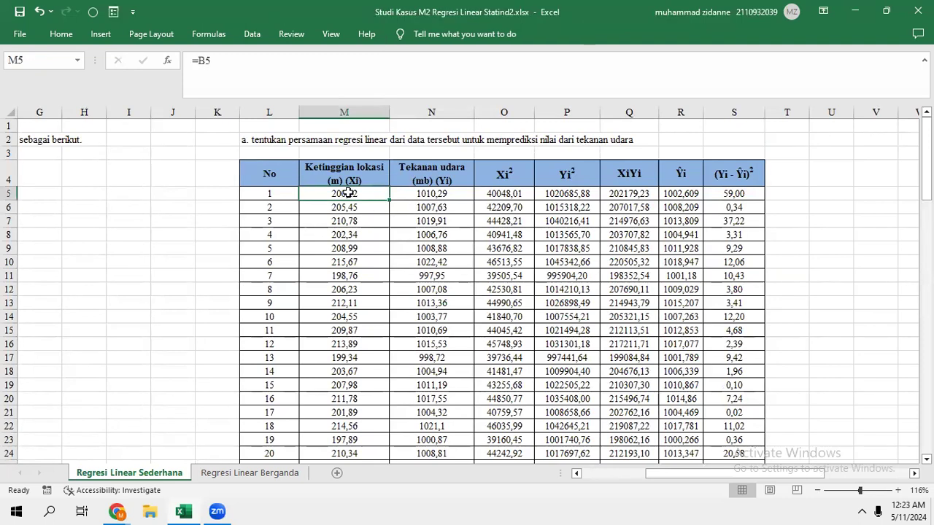
{"action": "key", "text": "Right"}
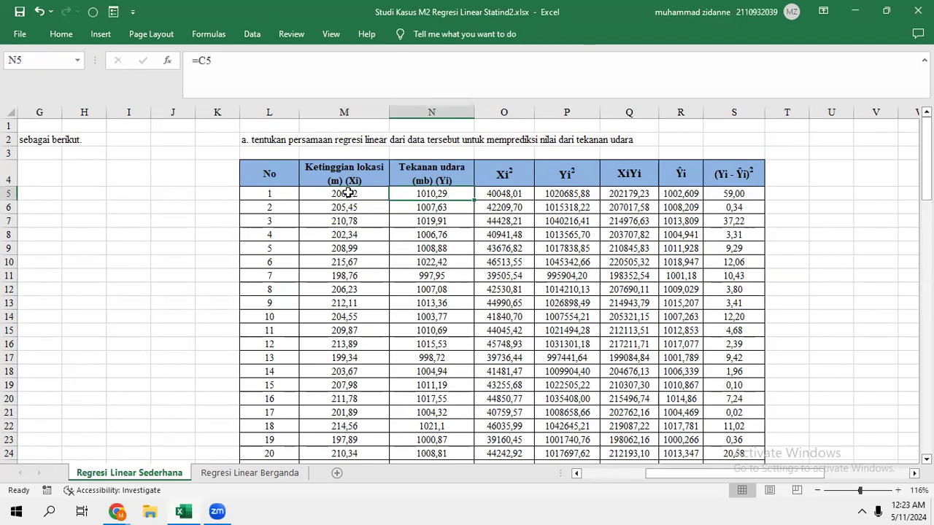
{"action": "key", "text": "Right"}
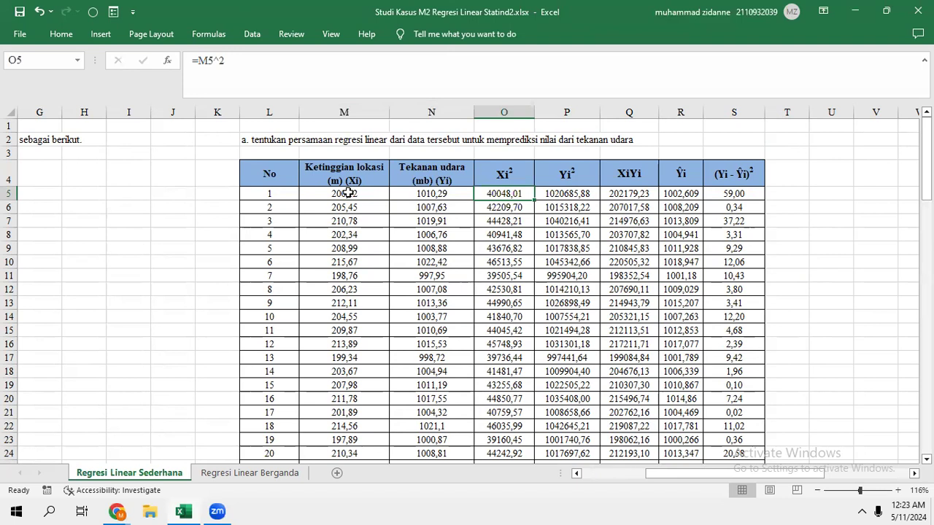
{"action": "key", "text": "Right"}
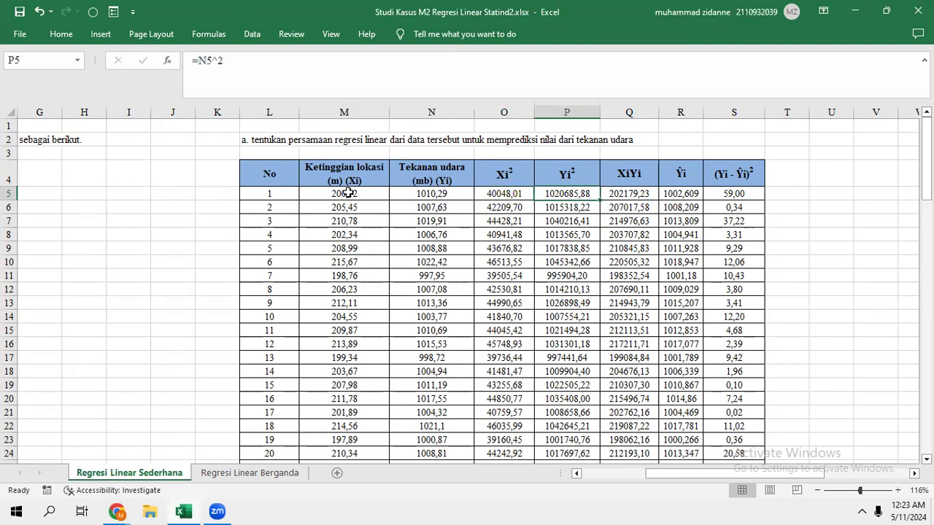
{"action": "key", "text": "Right"}
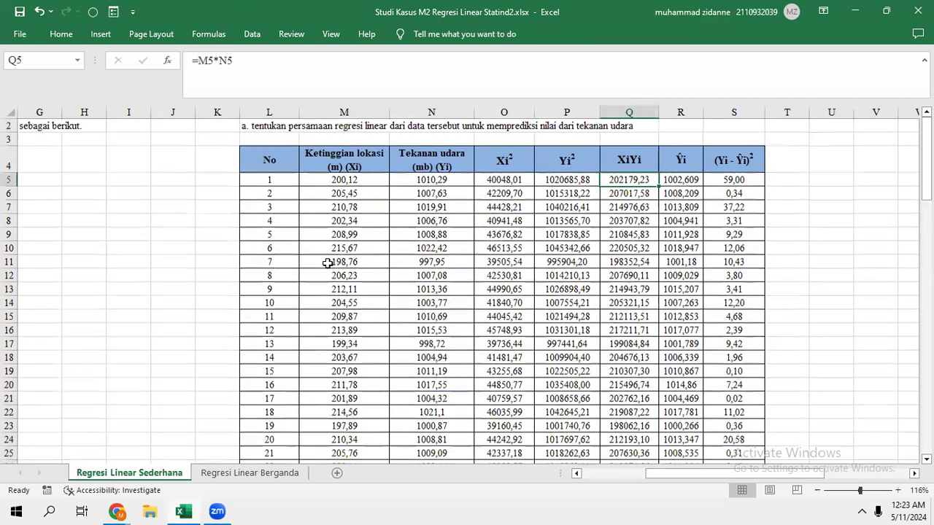
- Check the SUM formula in the Total row for the Xi column
{"action": "scroll", "coordinate": [327, 263], "scroll_direction": "down", "scroll_amount": 6}
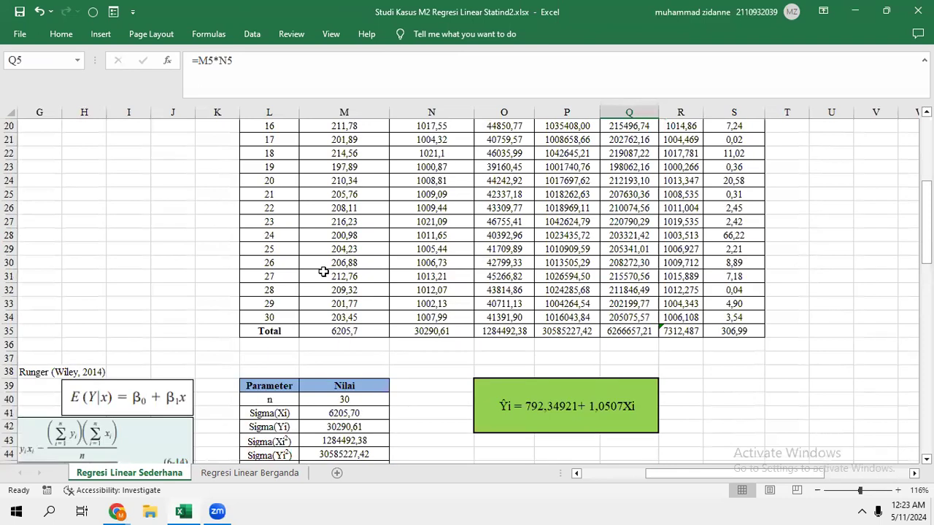
{"action": "left_click", "coordinate": [327, 332]}
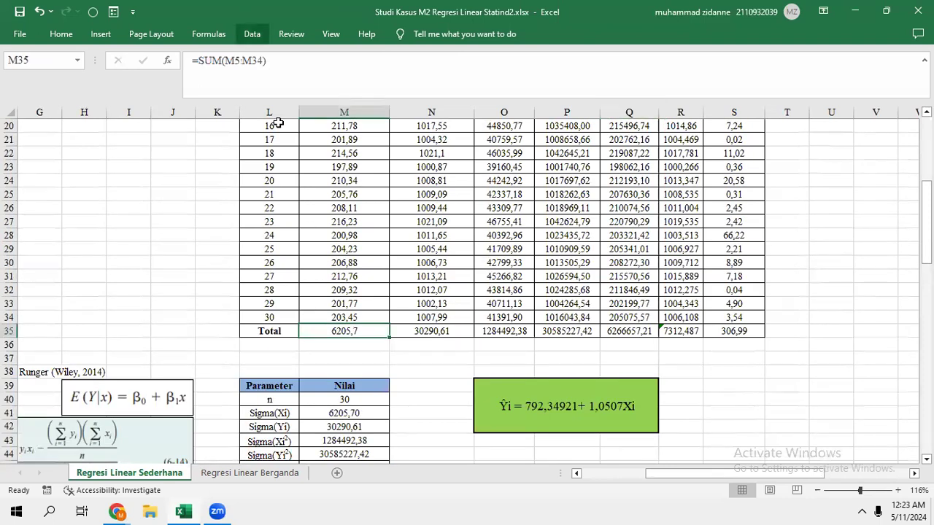
{"action": "key", "text": "F2"}
{"action": "key", "text": "Return"}
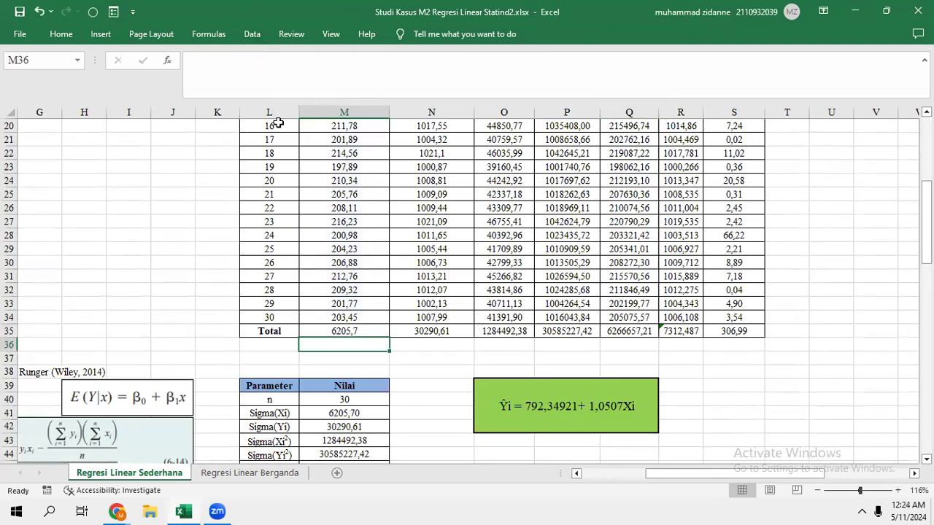
- Inspect the Sigma(Xi) and Sigma(XiYi) cells in the parameter table to see which totals they reference
{"action": "scroll", "coordinate": [307, 317], "scroll_direction": "down", "scroll_amount": 1}
{"action": "scroll", "coordinate": [307, 317], "scroll_direction": "down", "scroll_amount": 3}
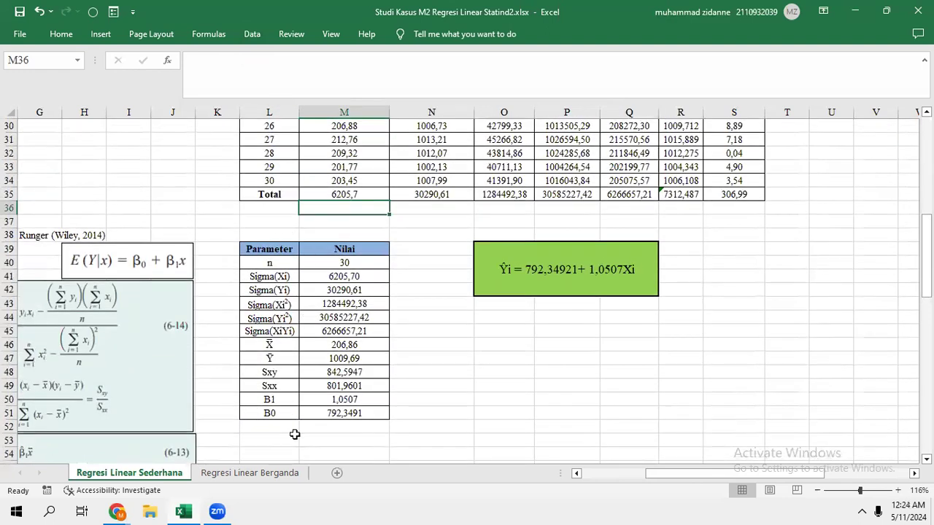
{"action": "left_click", "coordinate": [277, 258]}
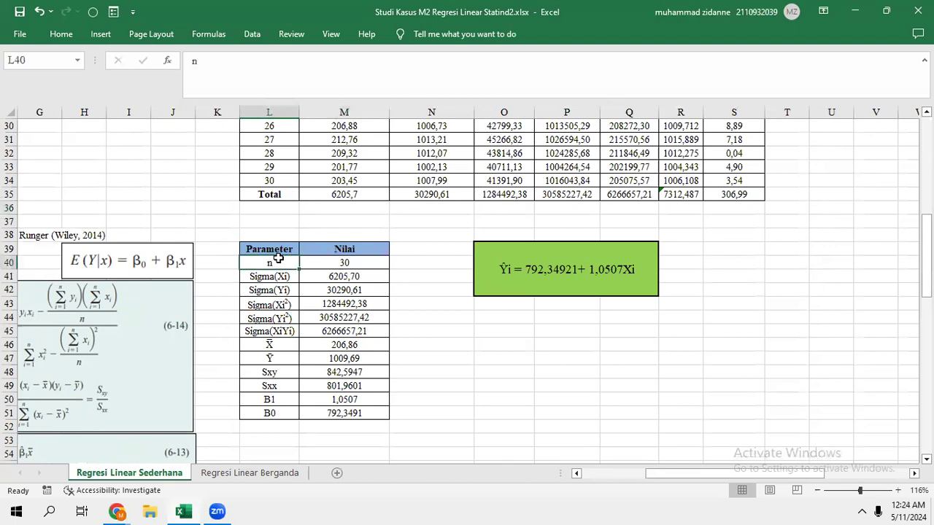
{"action": "key", "text": "Down"}
{"action": "key", "text": "Right"}
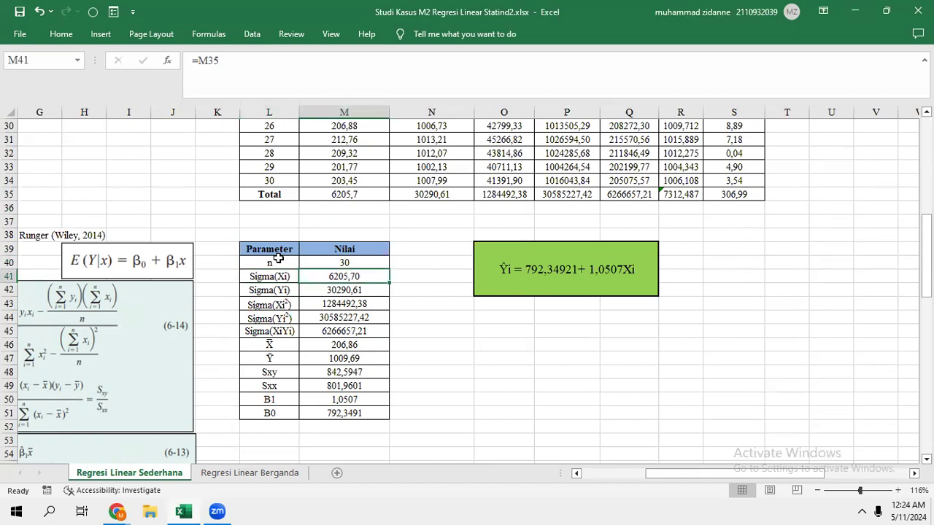
{"action": "left_click", "coordinate": [224, 80]}
{"action": "key", "text": "Return"}
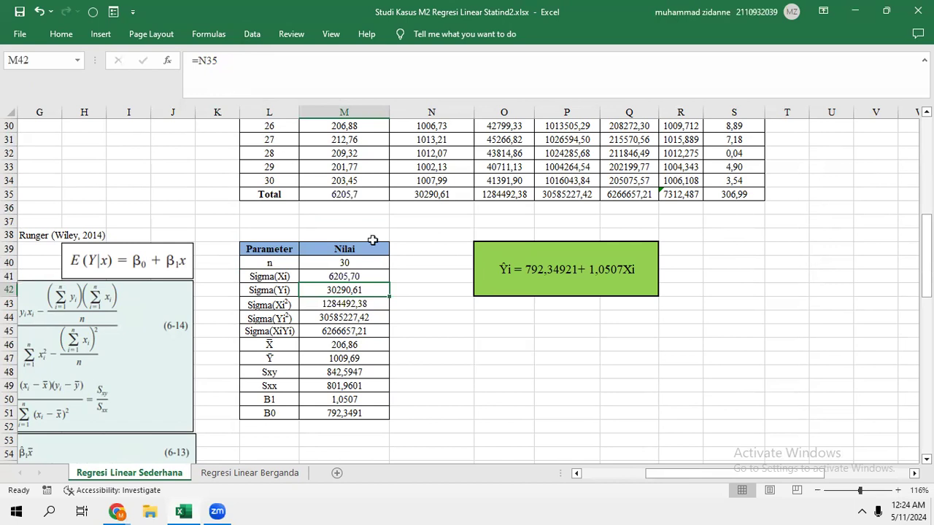
{"action": "left_click", "coordinate": [358, 328]}
{"action": "left_click", "coordinate": [288, 90]}
{"action": "key", "text": "Return"}
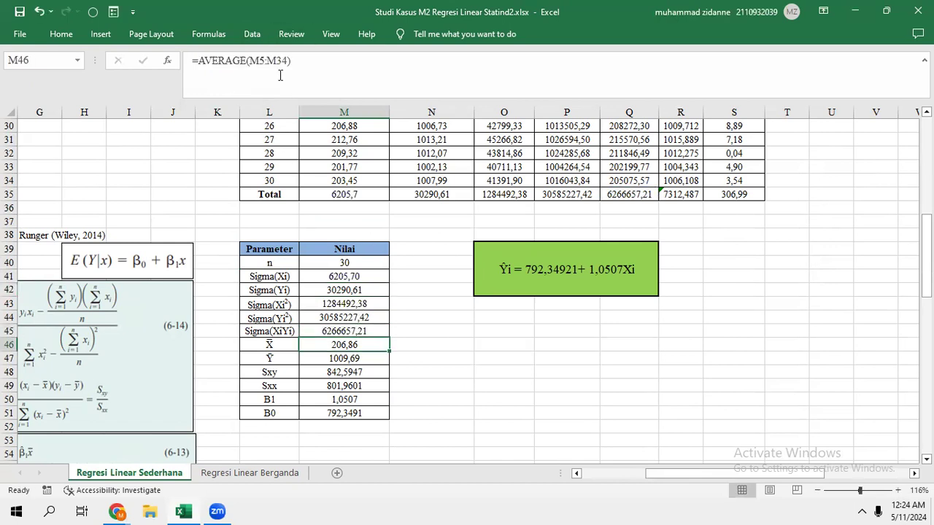
- Inspect the AVERAGE formula for X̄ and the Xi data range it covers
{"action": "left_click", "coordinate": [280, 75]}
{"action": "scroll", "coordinate": [299, 222], "scroll_direction": "up", "scroll_amount": 10}
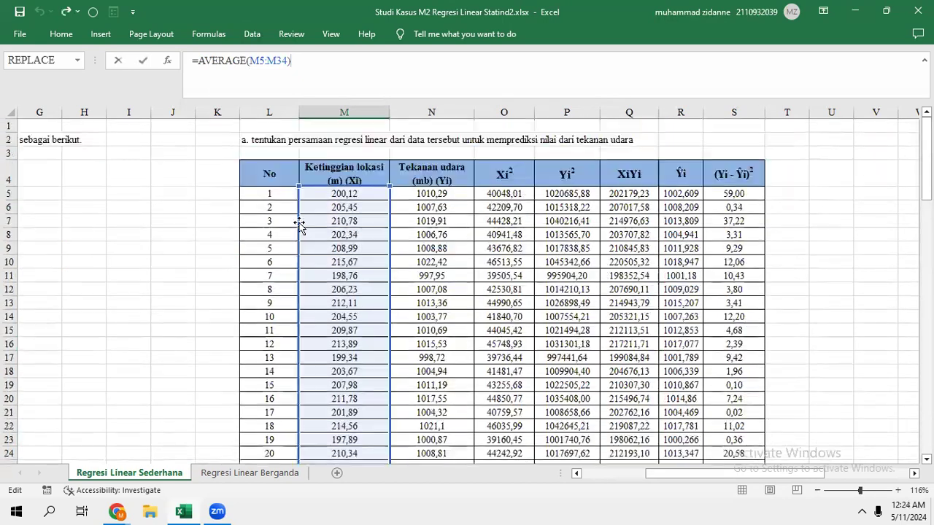
{"action": "scroll", "coordinate": [299, 223], "scroll_direction": "down", "scroll_amount": 7}
{"action": "scroll", "coordinate": [299, 223], "scroll_direction": "down", "scroll_amount": 3}
{"action": "key", "text": "Return"}
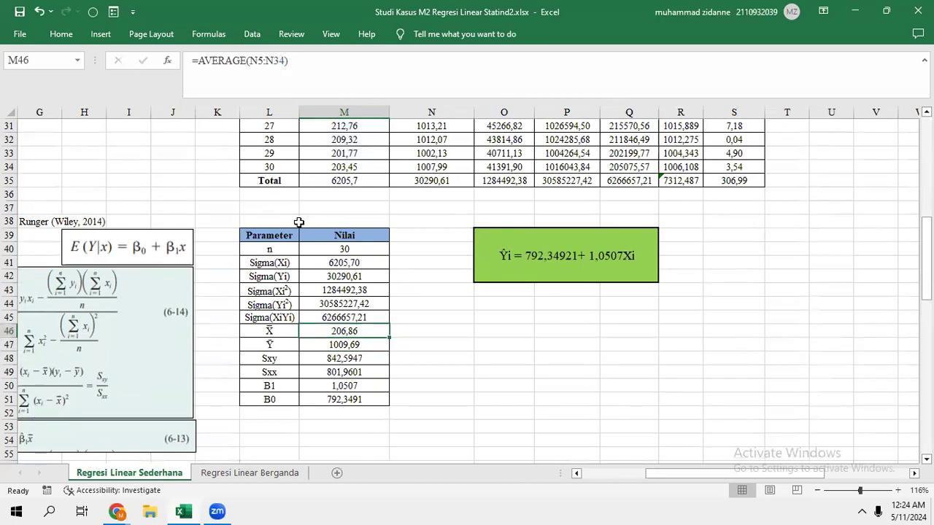
- Compare the Sxy and Sxx cell formulas in the parameter table with reference equation (6-14)
{"action": "key", "text": "Up"}
{"action": "key", "text": "Up"}
{"action": "key", "text": "Up"}
{"action": "key", "text": "Up"}
{"action": "key", "text": "Left"}
{"action": "scroll", "coordinate": [299, 221], "scroll_direction": "down", "scroll_amount": 2}
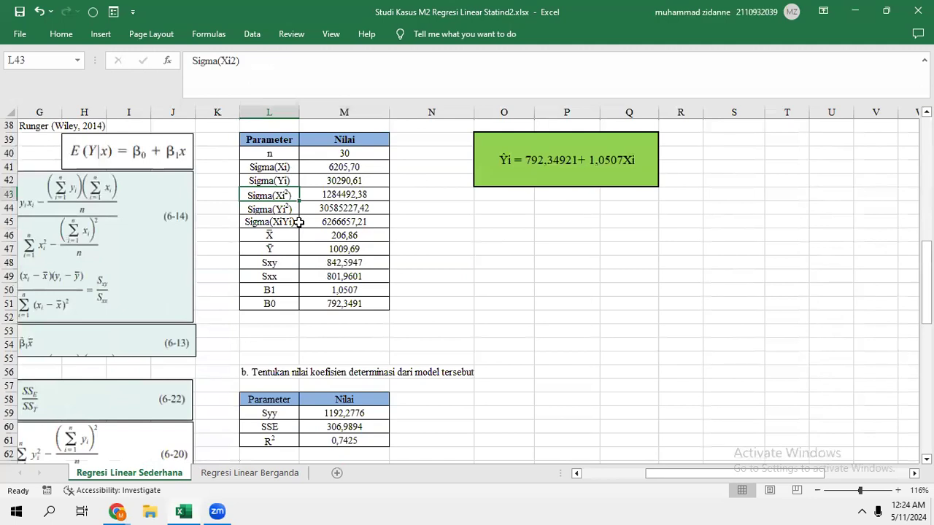
{"action": "left_click", "coordinate": [325, 264]}
{"action": "left_click", "coordinate": [283, 75]}
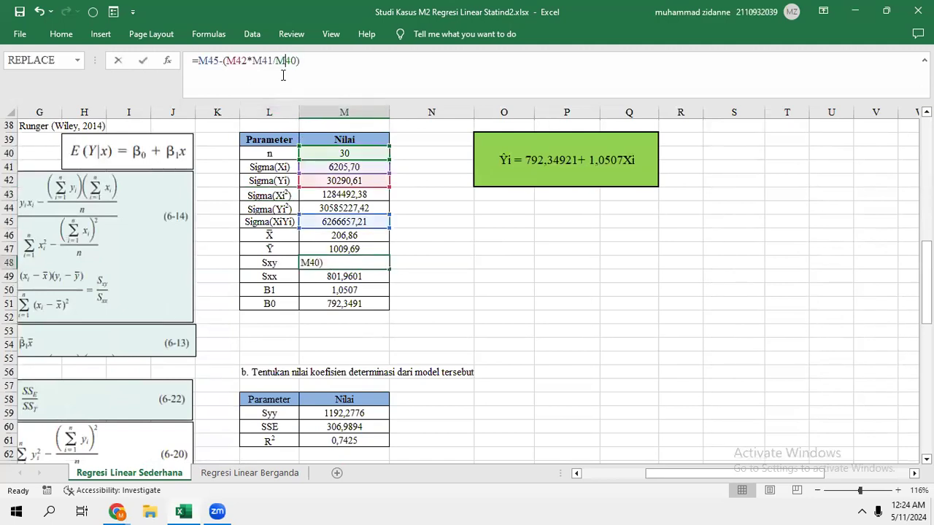
{"action": "scroll", "coordinate": [260, 195], "scroll_direction": "left", "scroll_amount": 5}
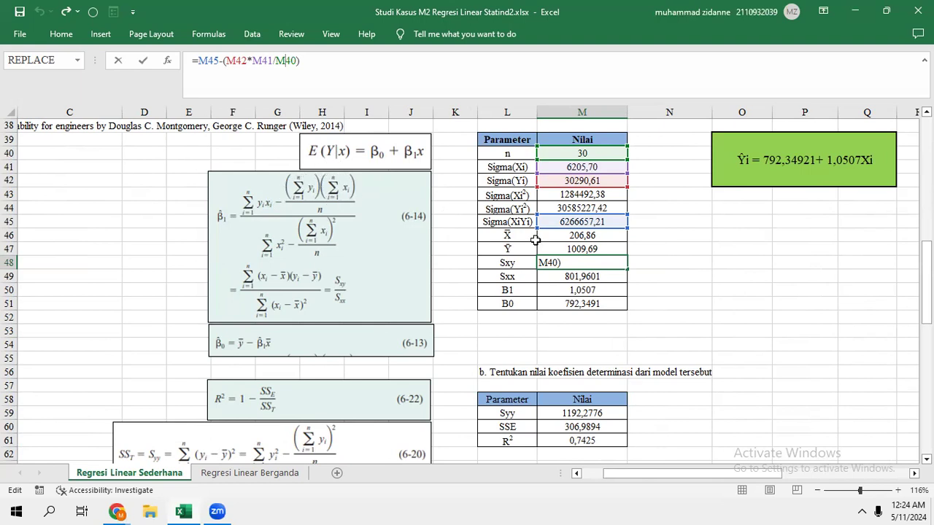
{"action": "key", "text": "Return"}
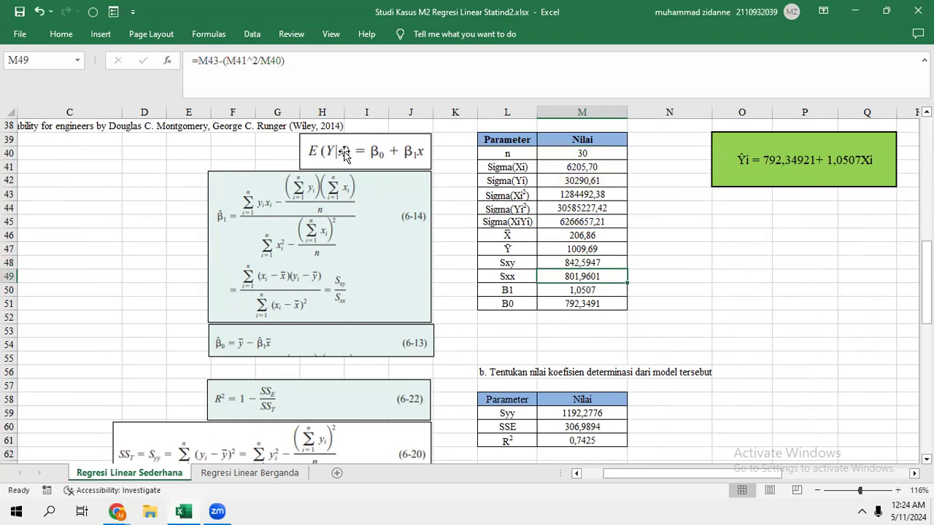
{"action": "left_click", "coordinate": [300, 83]}
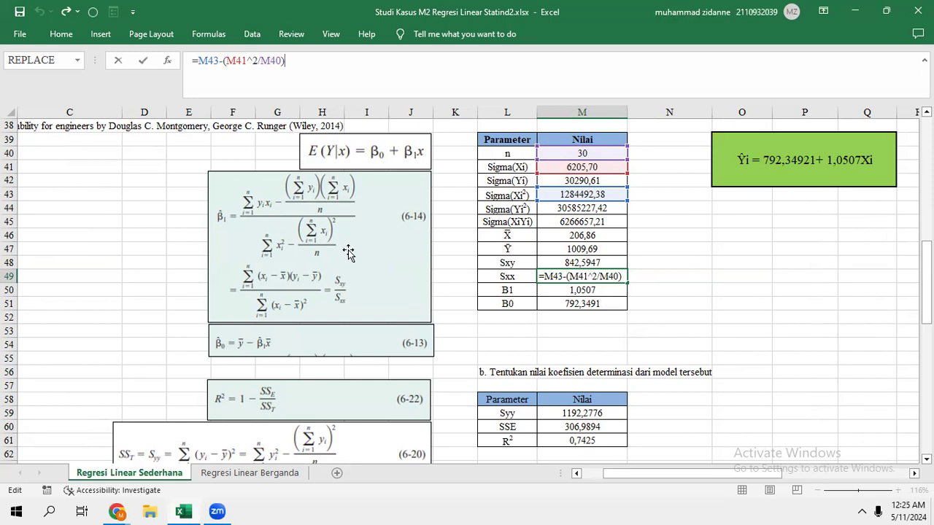
{"action": "key", "text": "Return"}
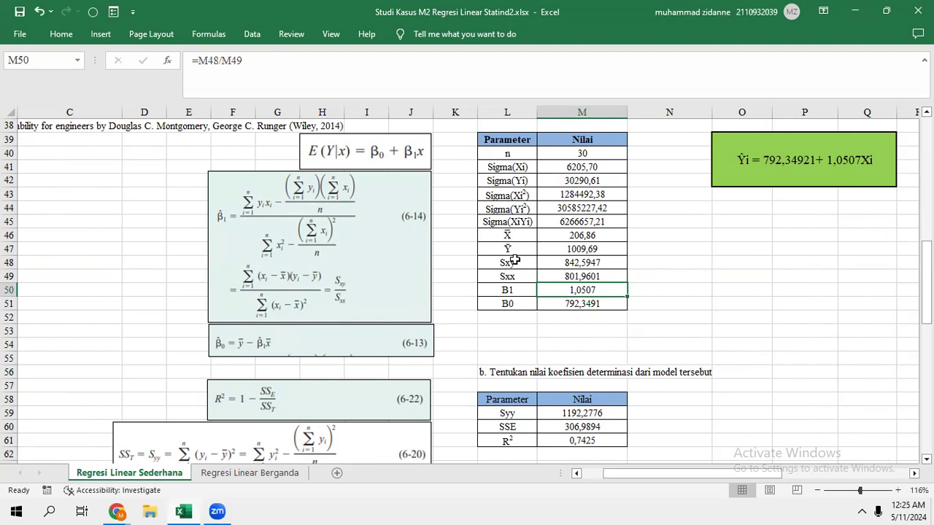
- Inspect the B1 and B0 cell formulas against reference equations (6-14) and (6-13)
{"action": "left_click", "coordinate": [295, 76]}
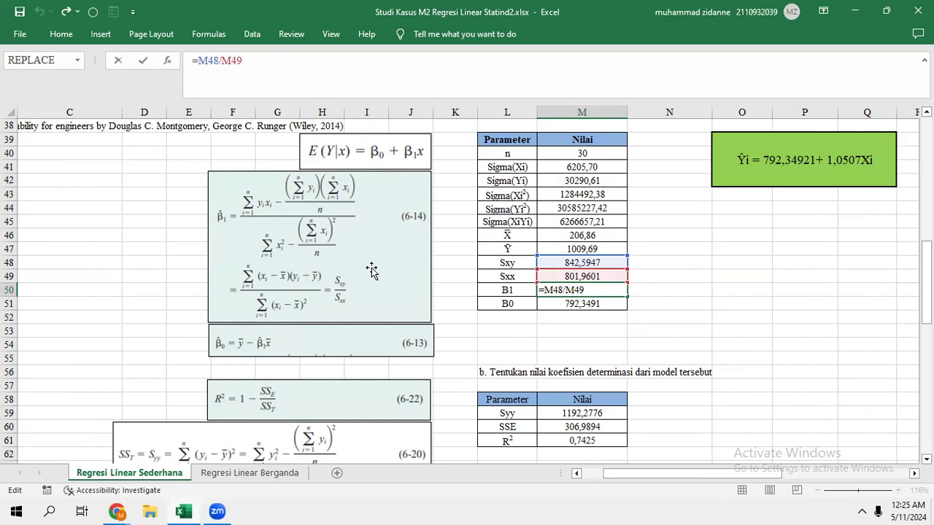
{"action": "key", "text": "Return"}
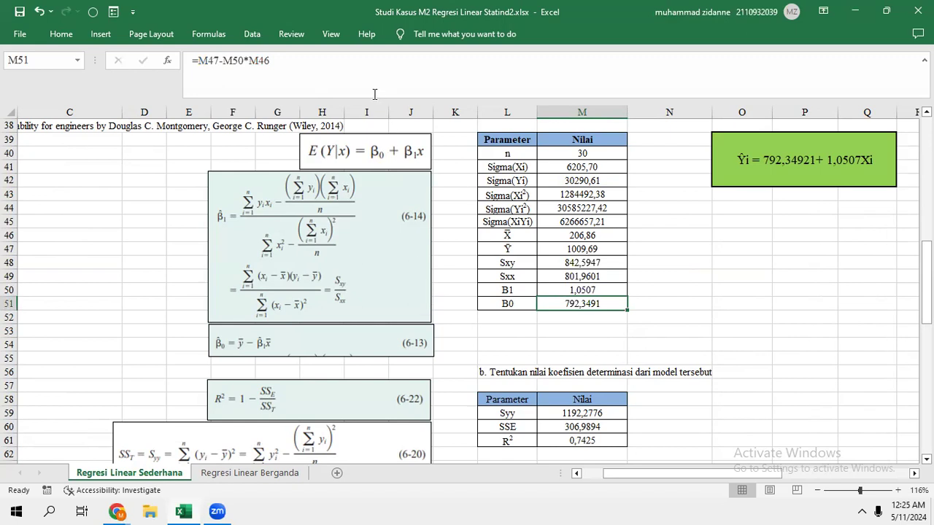
{"action": "left_click", "coordinate": [289, 77]}
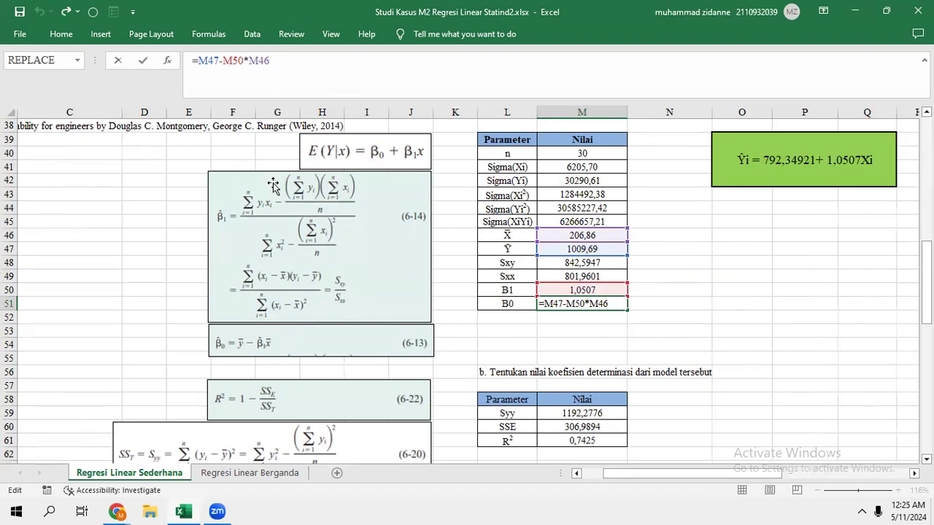
{"action": "key", "text": "Return"}
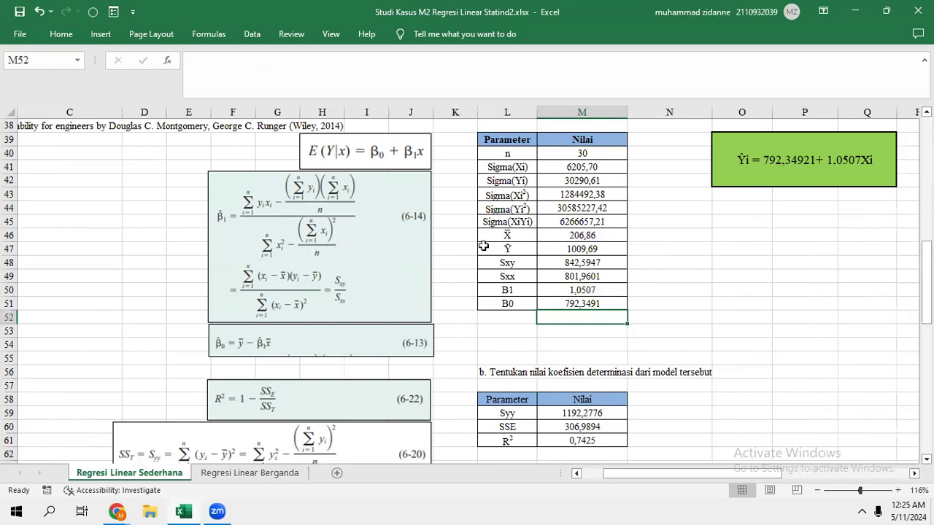
- Review the linear regression equation in the green cell and bring part b on the coefficient of determination into view
{"action": "scroll", "coordinate": [484, 247], "scroll_direction": "right", "scroll_amount": 2}
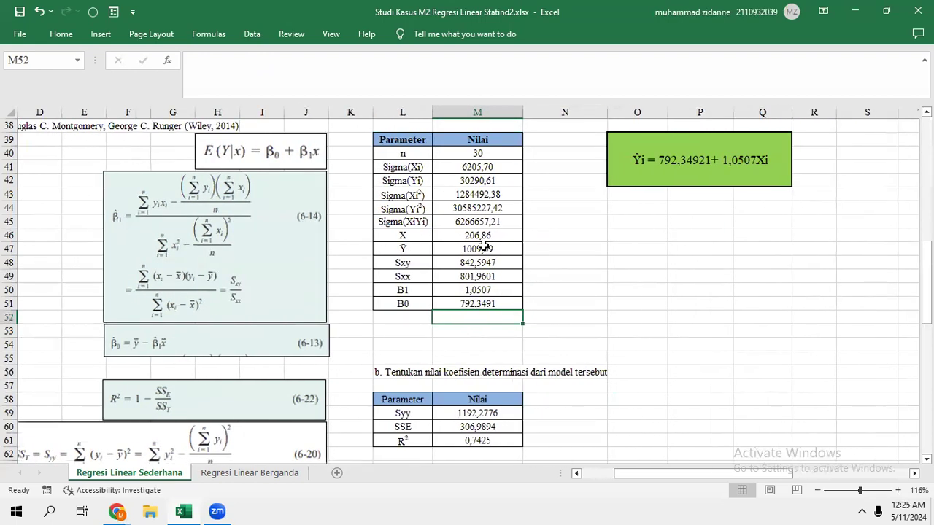
{"action": "left_click", "coordinate": [632, 153]}
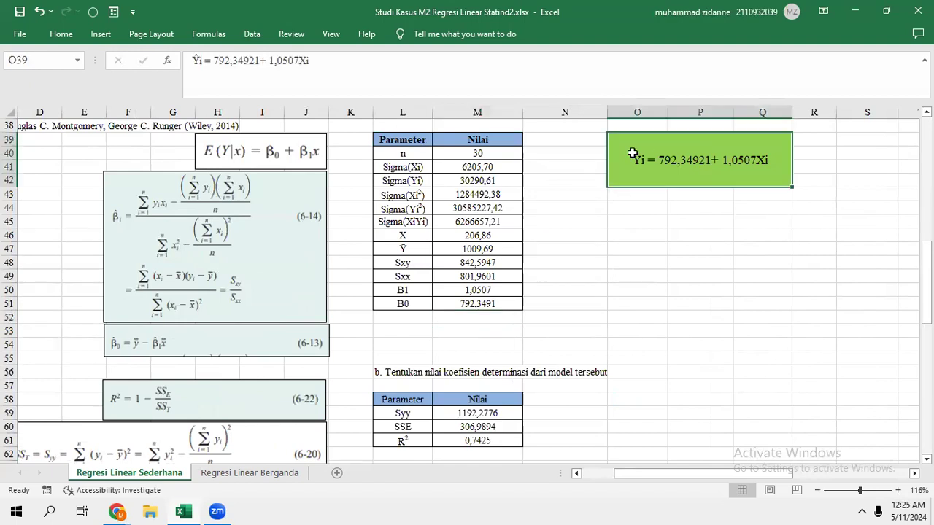
{"action": "scroll", "coordinate": [677, 165], "scroll_direction": "right", "scroll_amount": 3}
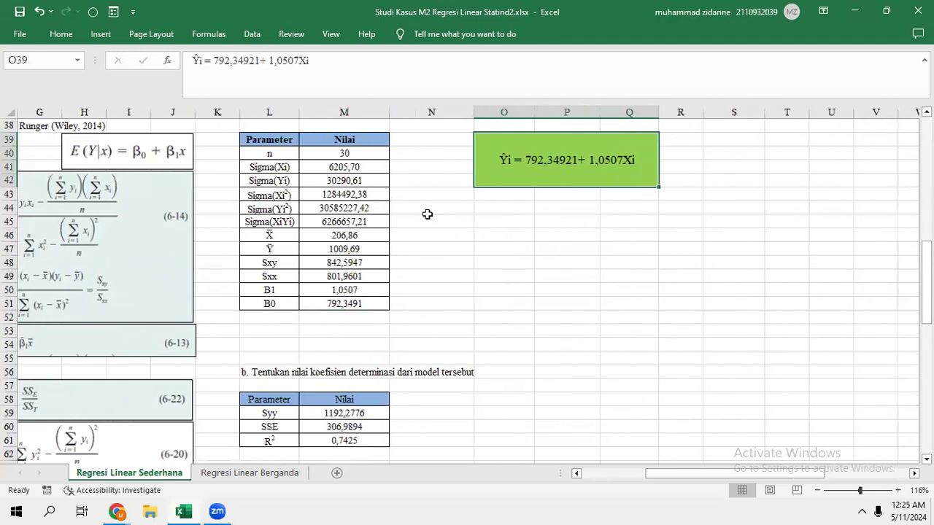
{"action": "left_click", "coordinate": [428, 219]}
{"action": "scroll", "coordinate": [429, 217], "scroll_direction": "down", "scroll_amount": 3}
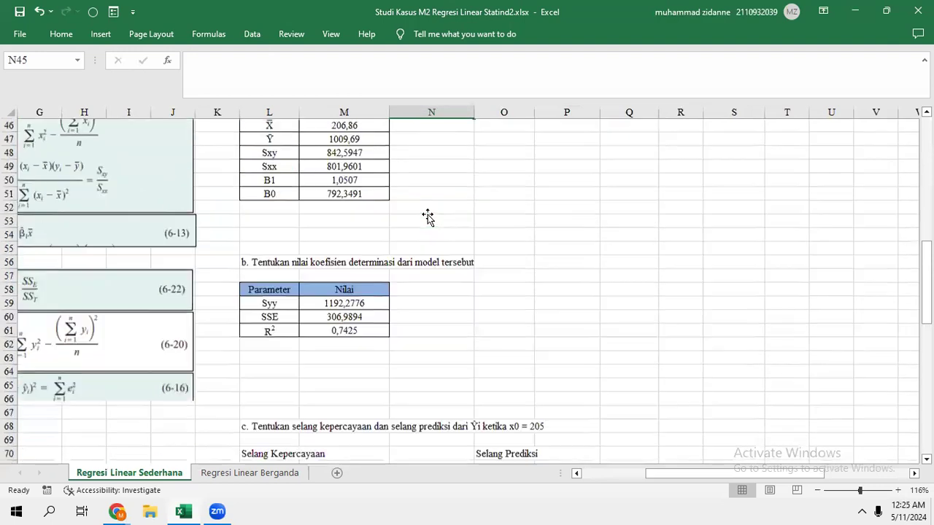
- Compare the Syy cell formula in the part b table with reference equation (6-20) and trace the parameter cells it references
{"action": "scroll", "coordinate": [427, 214], "scroll_direction": "left", "scroll_amount": 2}
{"action": "scroll", "coordinate": [427, 215], "scroll_direction": "down", "scroll_amount": 1}
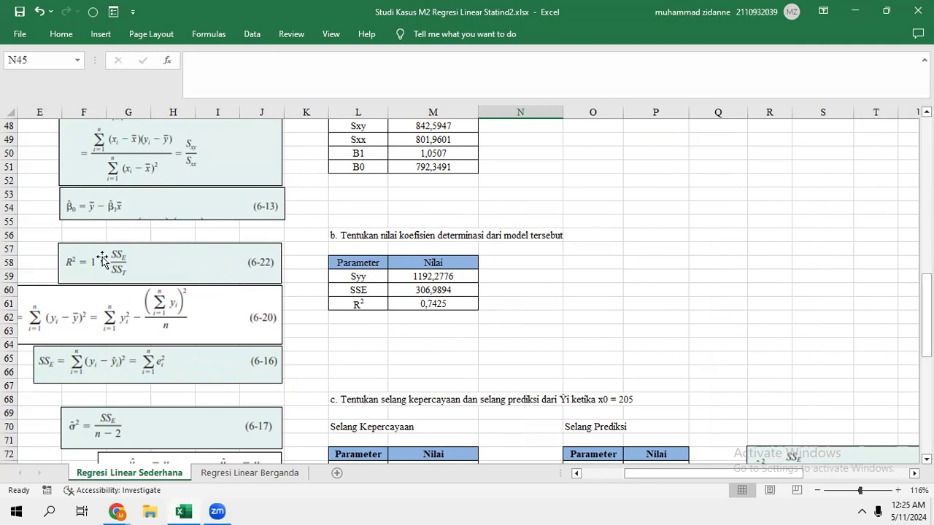
{"action": "scroll", "coordinate": [102, 257], "scroll_direction": "left", "scroll_amount": 3}
{"action": "scroll", "coordinate": [102, 256], "scroll_direction": "left", "scroll_amount": 1}
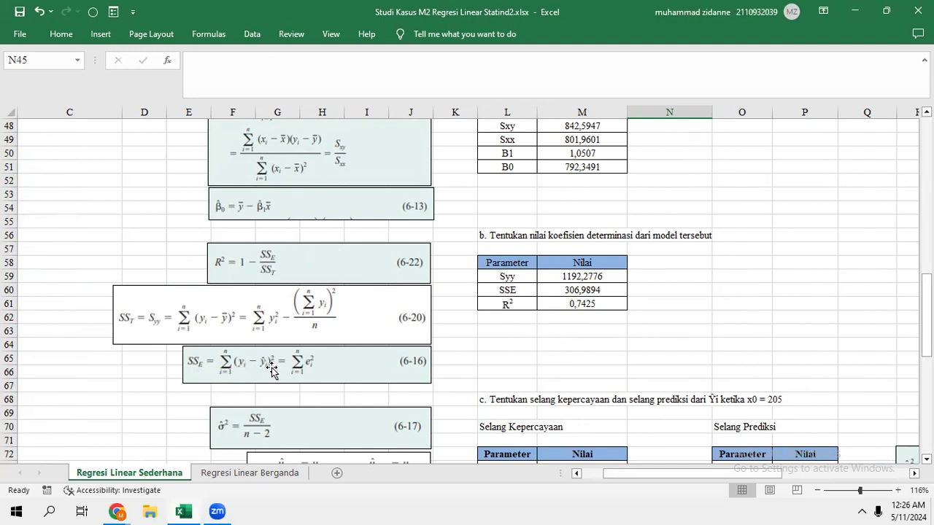
{"action": "left_click", "coordinate": [559, 275]}
{"action": "left_click", "coordinate": [287, 79]}
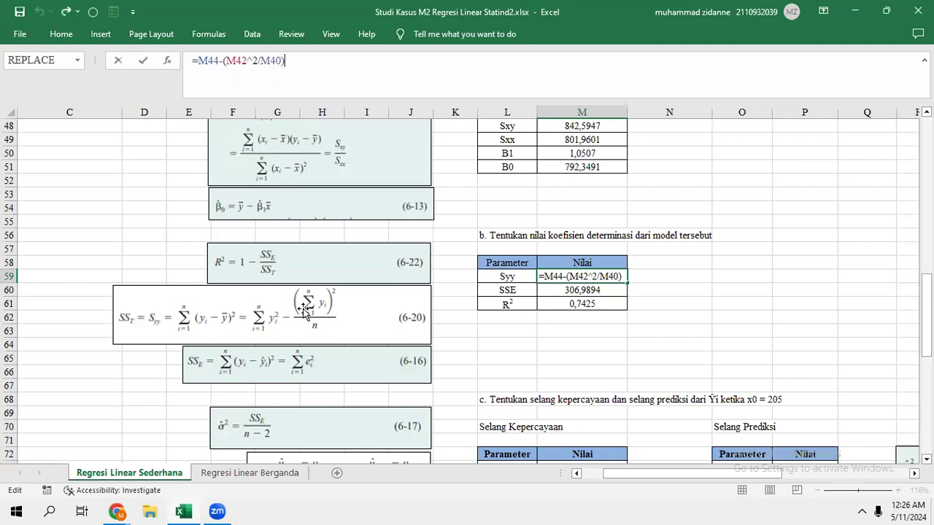
{"action": "scroll", "coordinate": [303, 310], "scroll_direction": "up", "scroll_amount": 1}
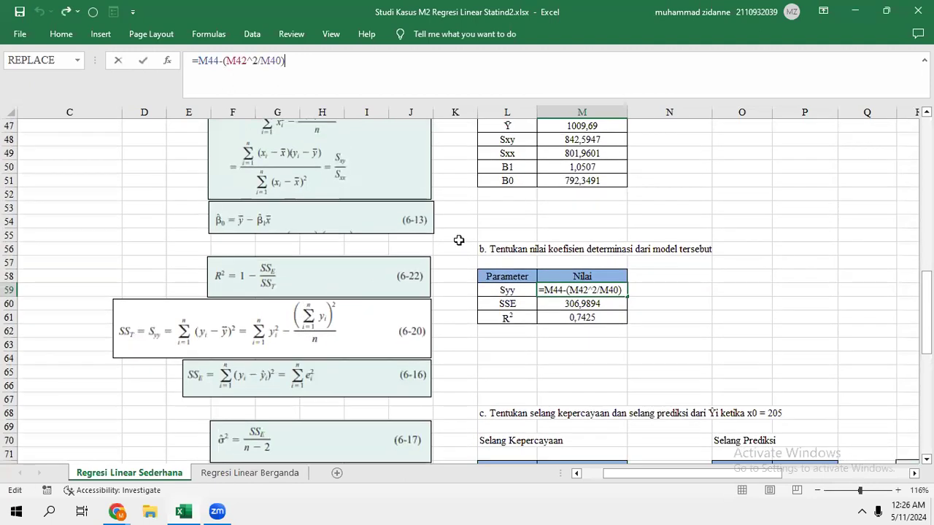
{"action": "scroll", "coordinate": [458, 240], "scroll_direction": "up", "scroll_amount": 2}
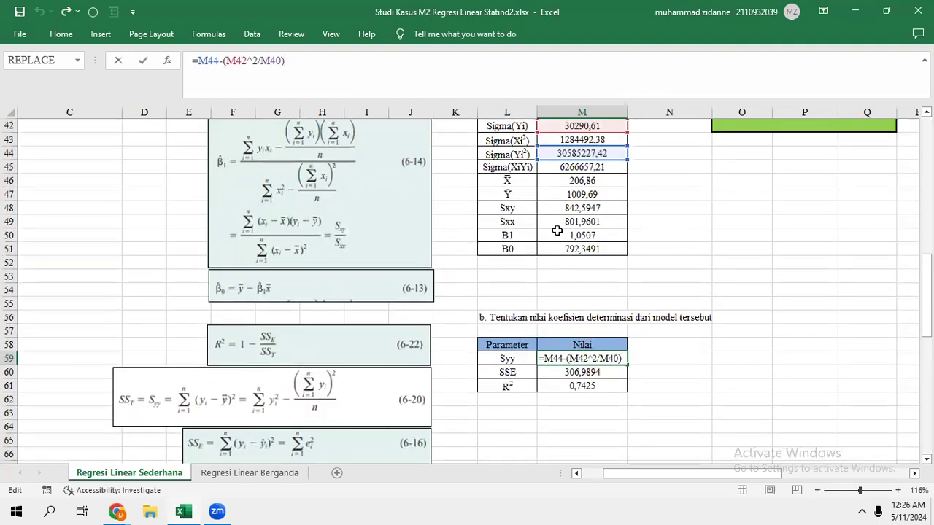
{"action": "scroll", "coordinate": [557, 231], "scroll_direction": "up", "scroll_amount": 3}
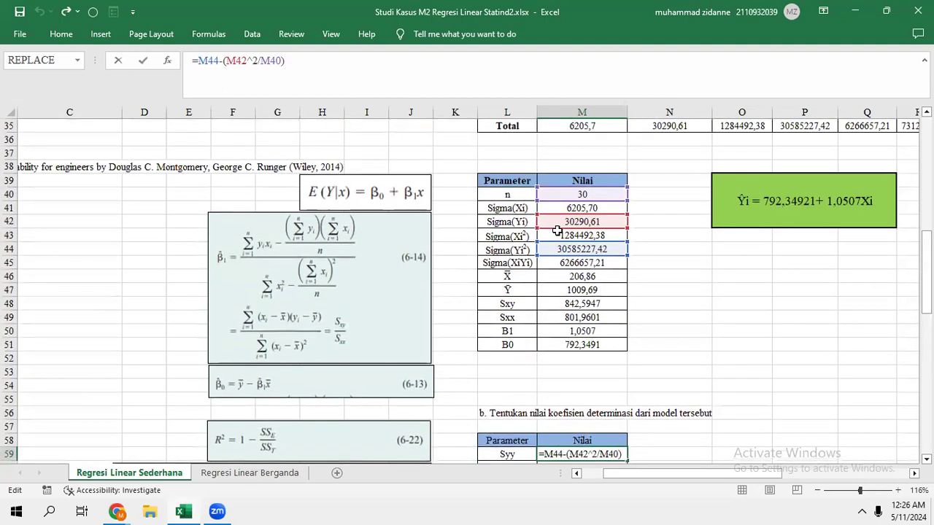
{"action": "scroll", "coordinate": [557, 230], "scroll_direction": "down", "scroll_amount": 4}
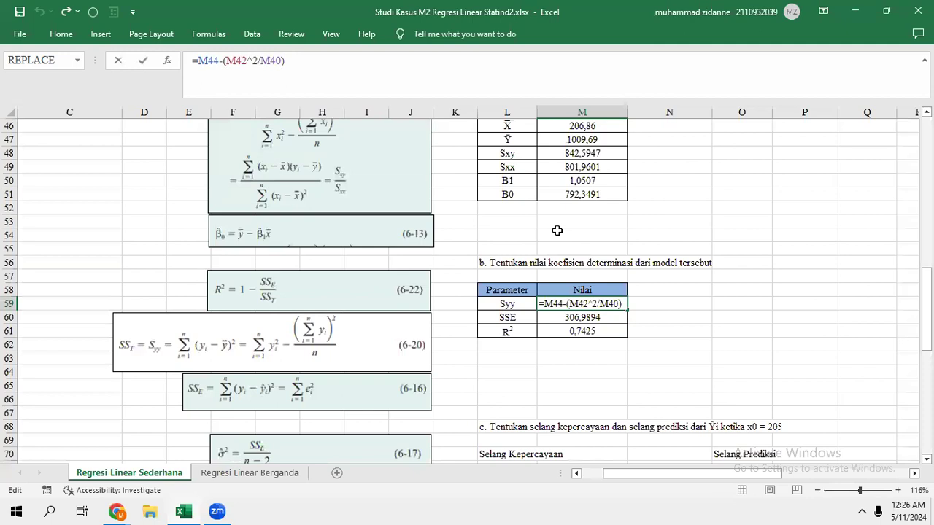
{"action": "key", "text": "Return"}
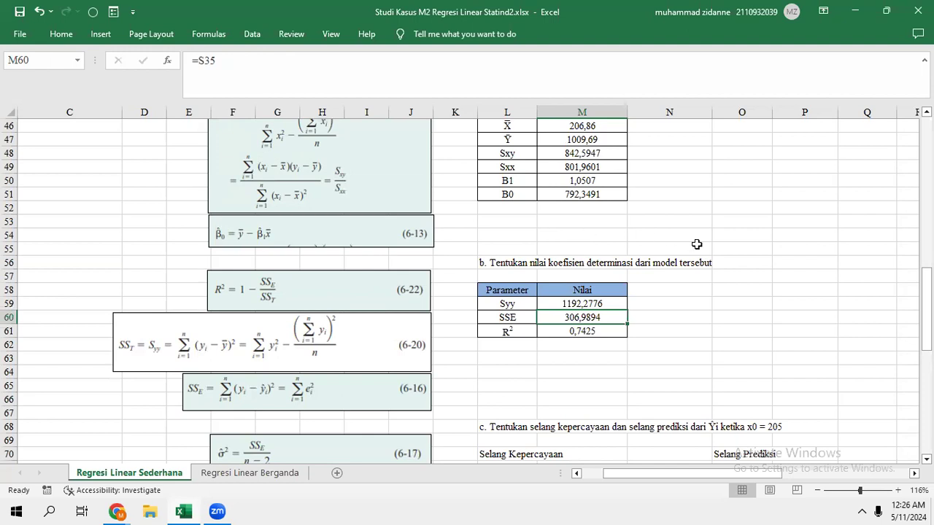
- Inspect the Ŷi formula in the first data row and trace its references to Xi, B1 and B0
{"action": "scroll", "coordinate": [697, 245], "scroll_direction": "right", "scroll_amount": 2}
{"action": "scroll", "coordinate": [697, 244], "scroll_direction": "up", "scroll_amount": 15}
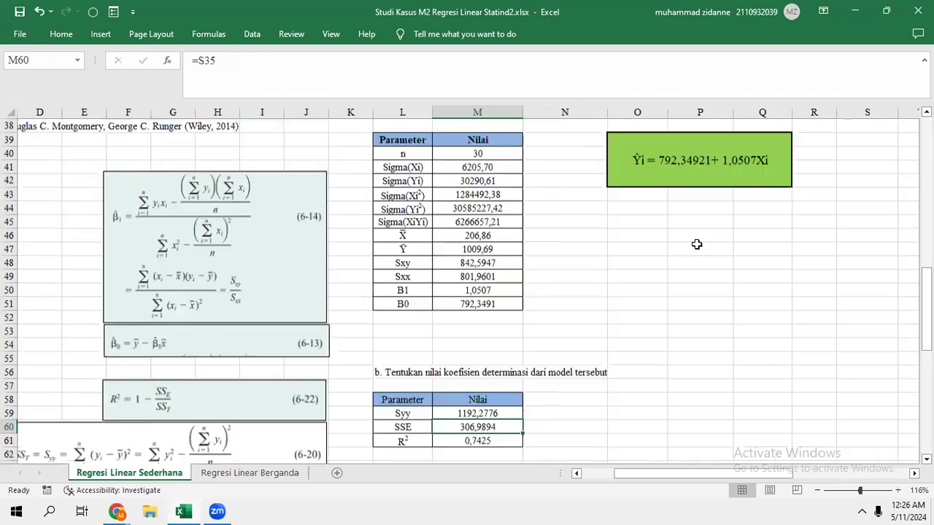
{"action": "scroll", "coordinate": [696, 244], "scroll_direction": "right", "scroll_amount": 2}
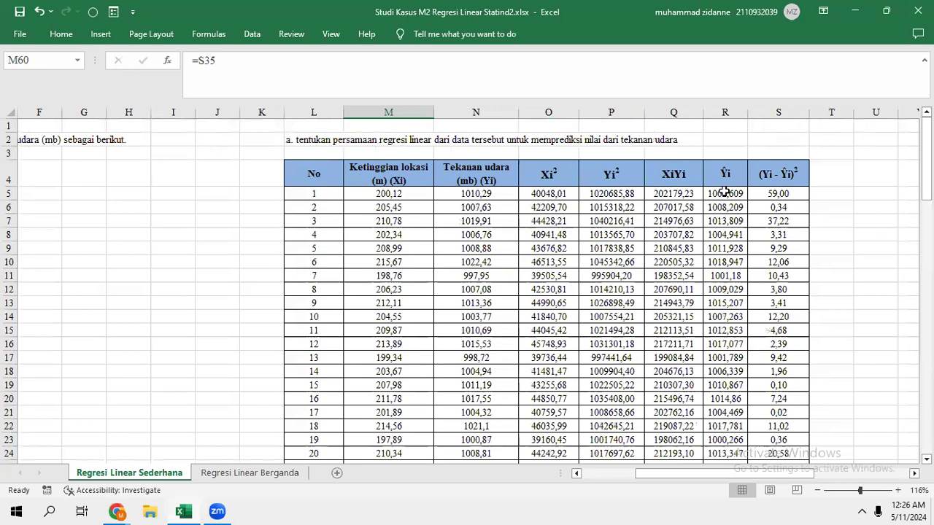
{"action": "left_click", "coordinate": [724, 192]}
{"action": "key", "text": "Left"}
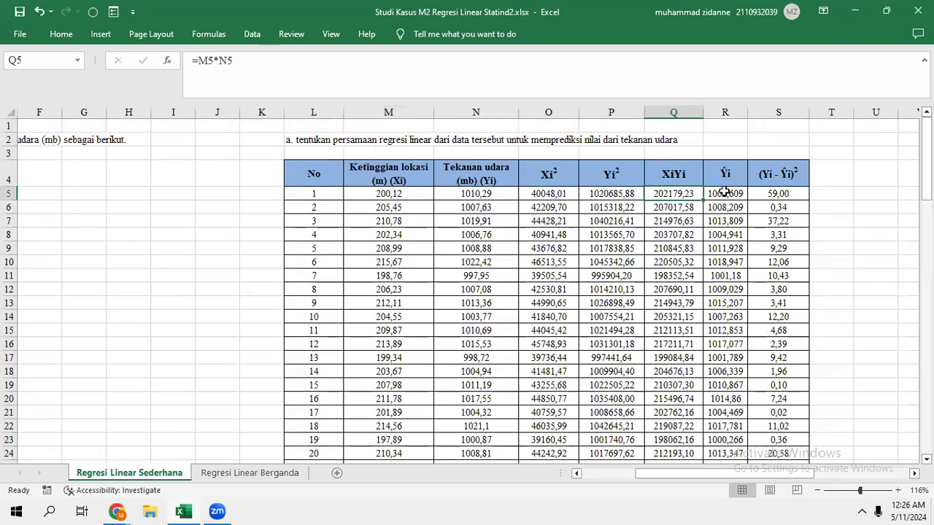
{"action": "key", "text": "Right"}
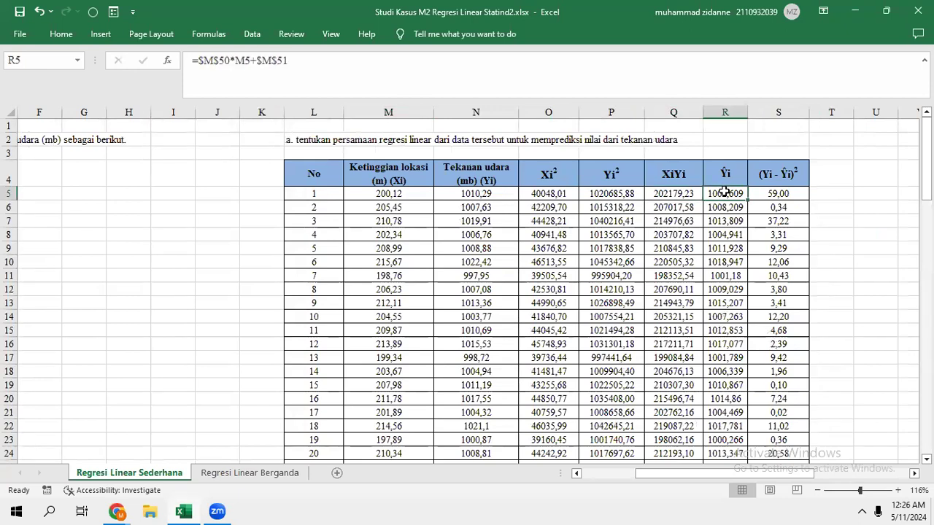
{"action": "left_click", "coordinate": [300, 76]}
{"action": "scroll", "coordinate": [503, 401], "scroll_direction": "down", "scroll_amount": 8}
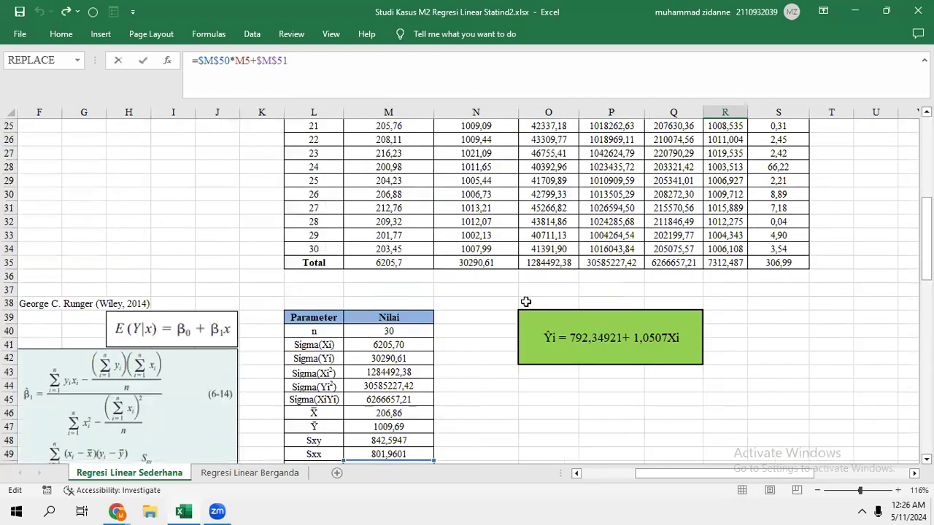
{"action": "scroll", "coordinate": [268, 407], "scroll_direction": "down", "scroll_amount": 3}
{"action": "scroll", "coordinate": [268, 407], "scroll_direction": "up", "scroll_amount": 10}
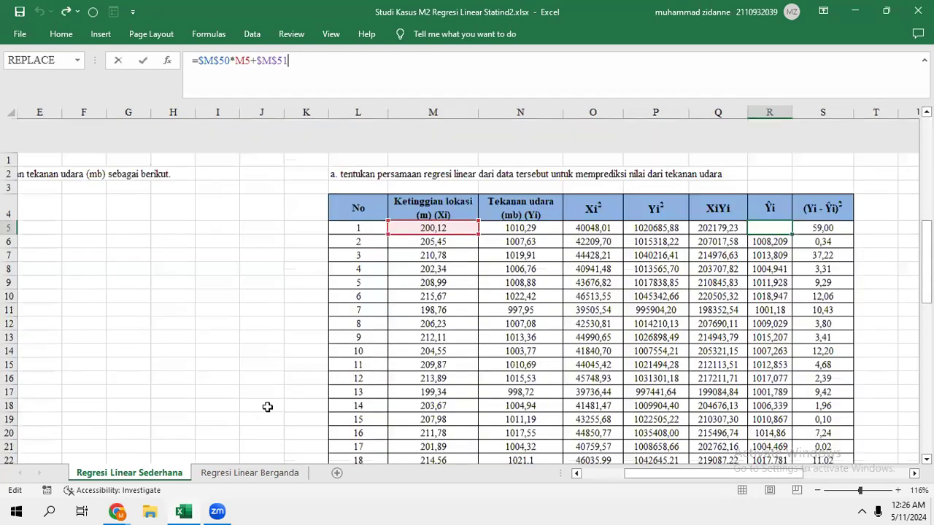
{"action": "key", "text": "Return"}
{"action": "scroll", "coordinate": [526, 364], "scroll_direction": "right", "scroll_amount": 2}
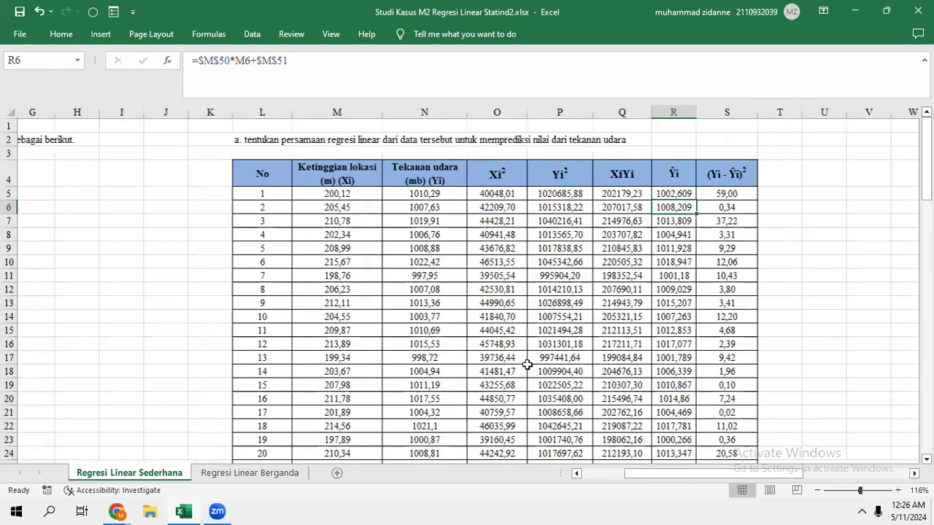
{"action": "scroll", "coordinate": [527, 364], "scroll_direction": "left", "scroll_amount": 1}
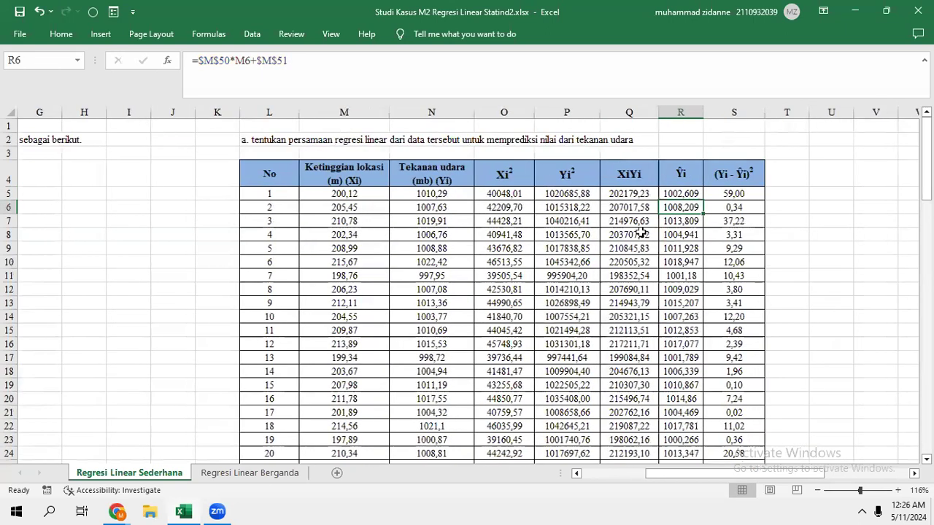
{"action": "left_click", "coordinate": [692, 194]}
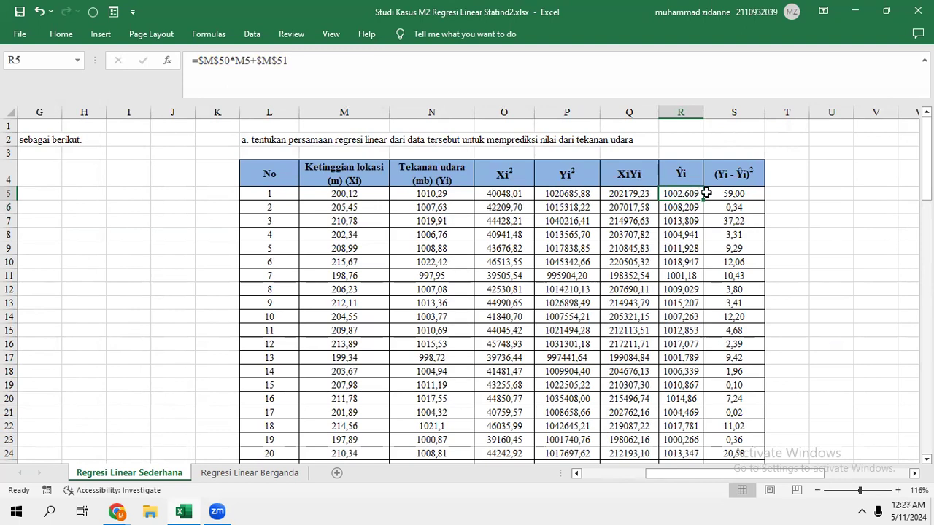
- Inspect the (Yi - Ŷi)² formula in the first data row and the SUM formula in that column's Total row
{"action": "left_click", "coordinate": [740, 192]}
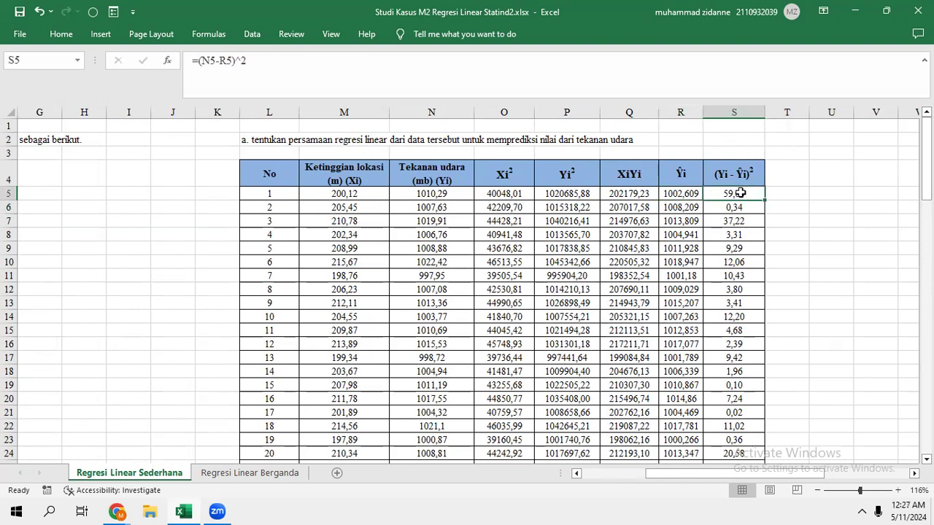
{"action": "left_click", "coordinate": [279, 76]}
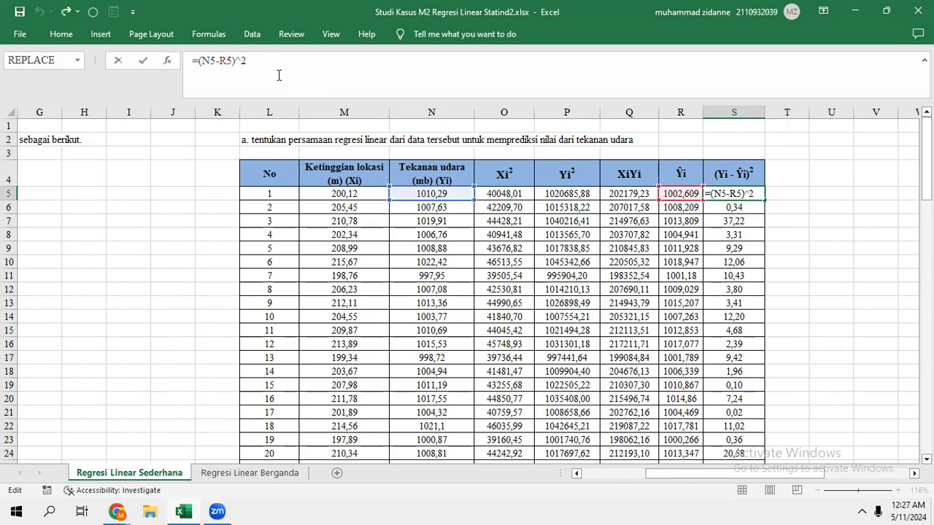
{"action": "key", "text": "Return"}
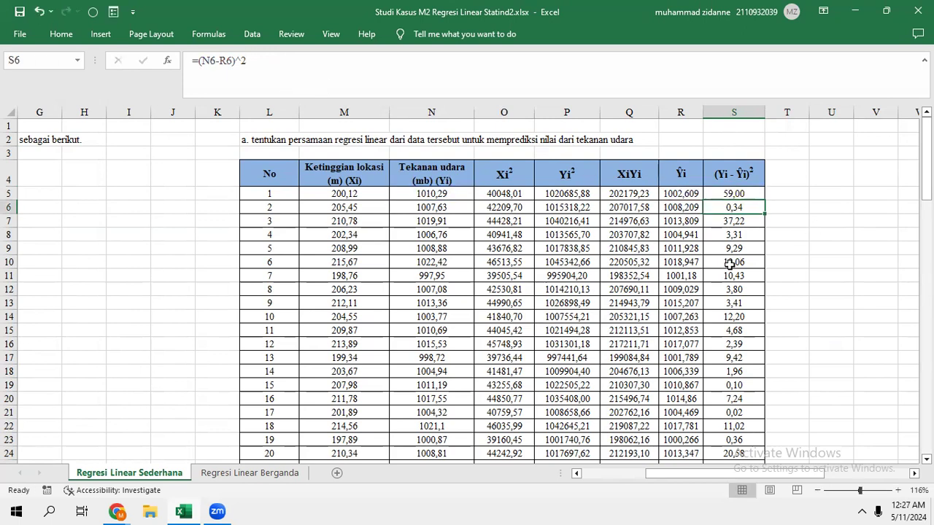
{"action": "scroll", "coordinate": [729, 264], "scroll_direction": "down", "scroll_amount": 6}
{"action": "scroll", "coordinate": [729, 264], "scroll_direction": "down", "scroll_amount": 1}
{"action": "left_click", "coordinate": [730, 318]}
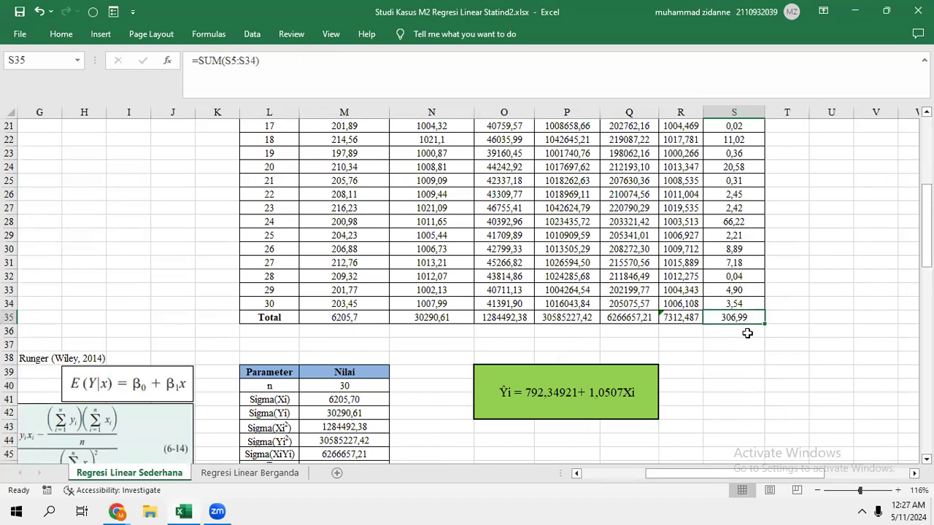
- Inspect the SSE cell's formula and compare the R² cell formula with reference equation (6-22)
{"action": "scroll", "coordinate": [373, 428], "scroll_direction": "down", "scroll_amount": 9}
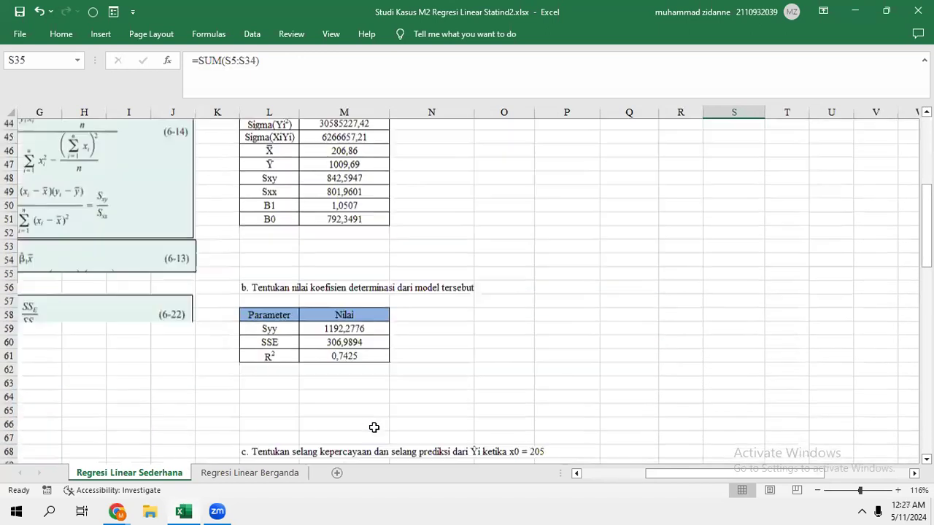
{"action": "left_click", "coordinate": [353, 307]}
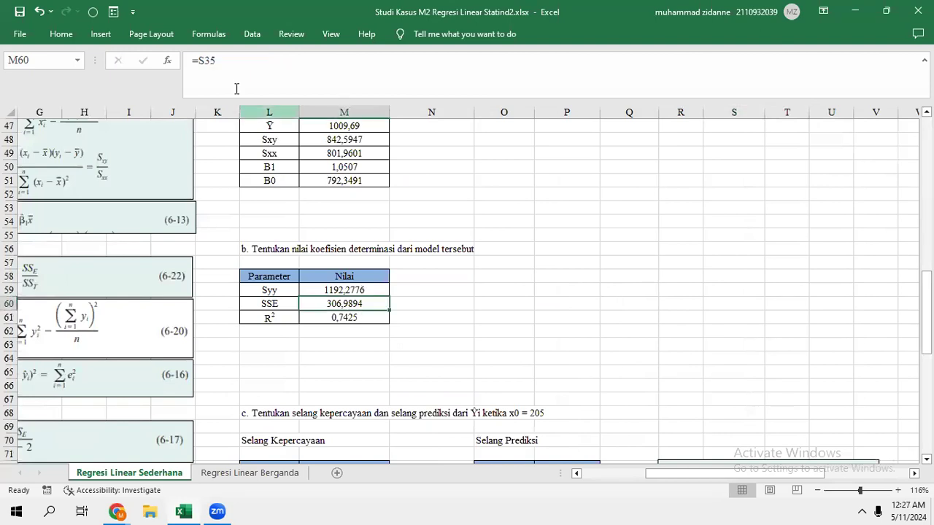
{"action": "left_click", "coordinate": [235, 88]}
{"action": "key", "text": "Return"}
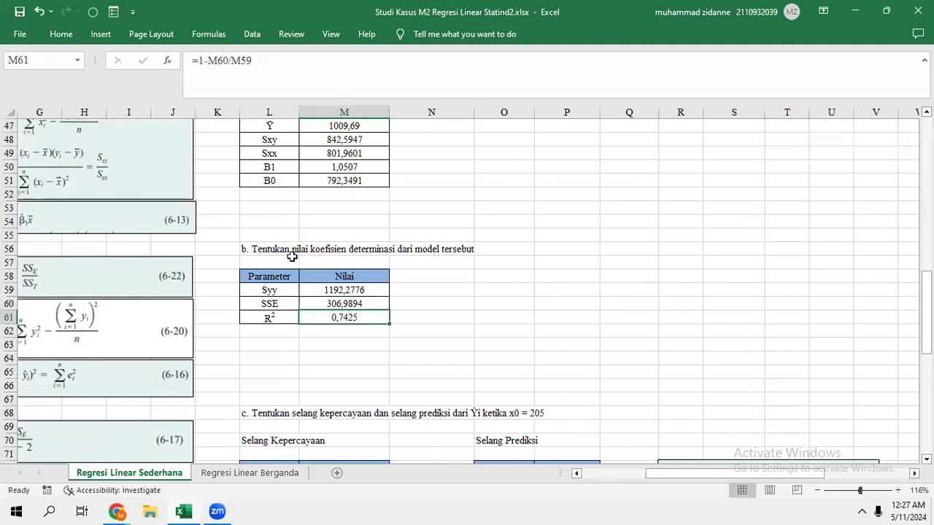
{"action": "scroll", "coordinate": [290, 257], "scroll_direction": "left", "scroll_amount": 3}
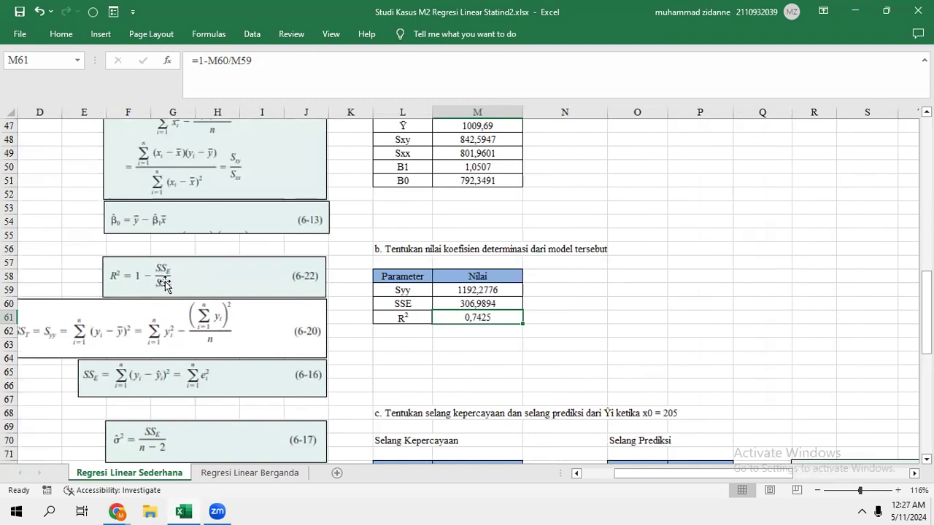
{"action": "left_click", "coordinate": [242, 73]}
{"action": "key", "text": "Return"}
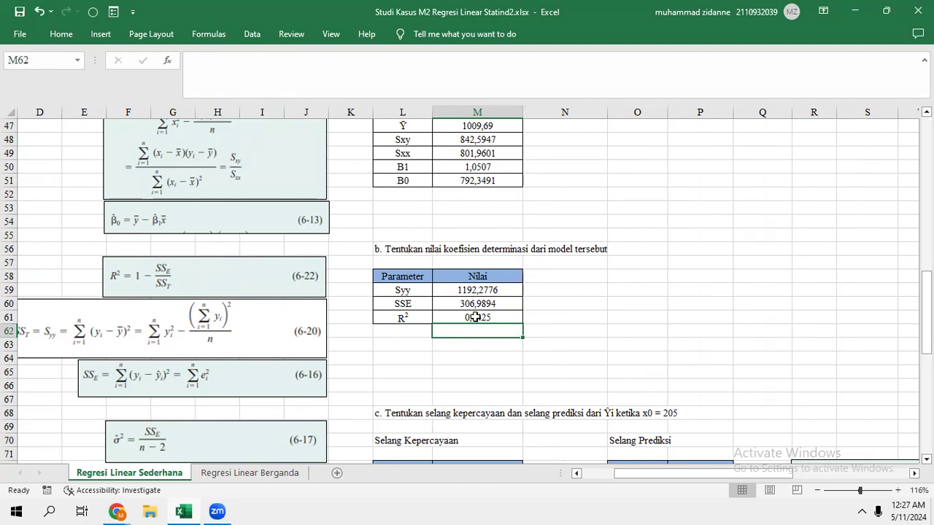
- Review the altitude and air pressure data alongside the R² result and bring part c on confidence and prediction intervals into view
{"action": "scroll", "coordinate": [442, 202], "scroll_direction": "up", "scroll_amount": 15}
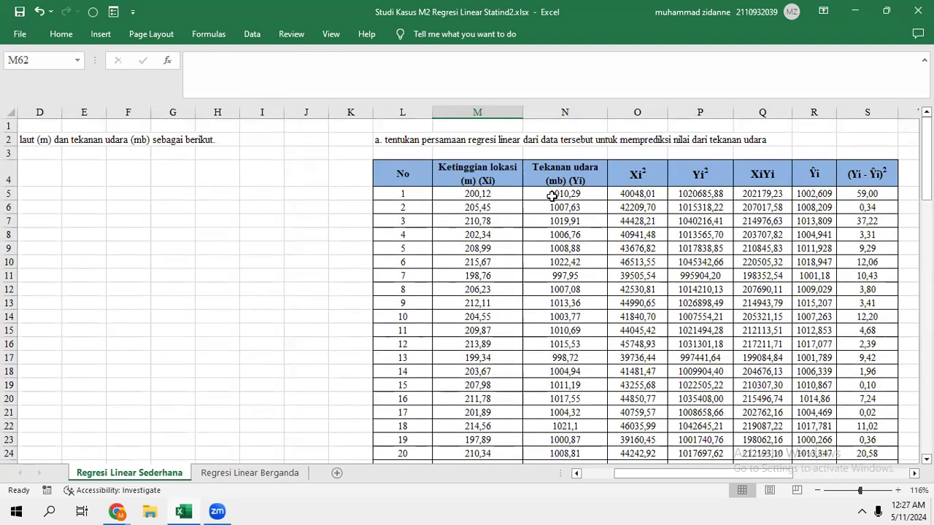
{"action": "scroll", "coordinate": [552, 196], "scroll_direction": "down", "scroll_amount": 13}
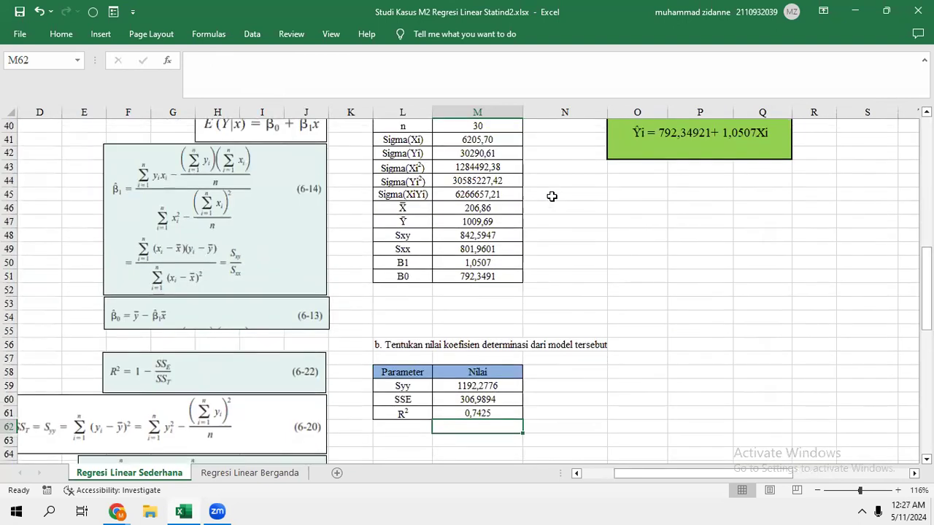
{"action": "scroll", "coordinate": [552, 196], "scroll_direction": "up", "scroll_amount": 13}
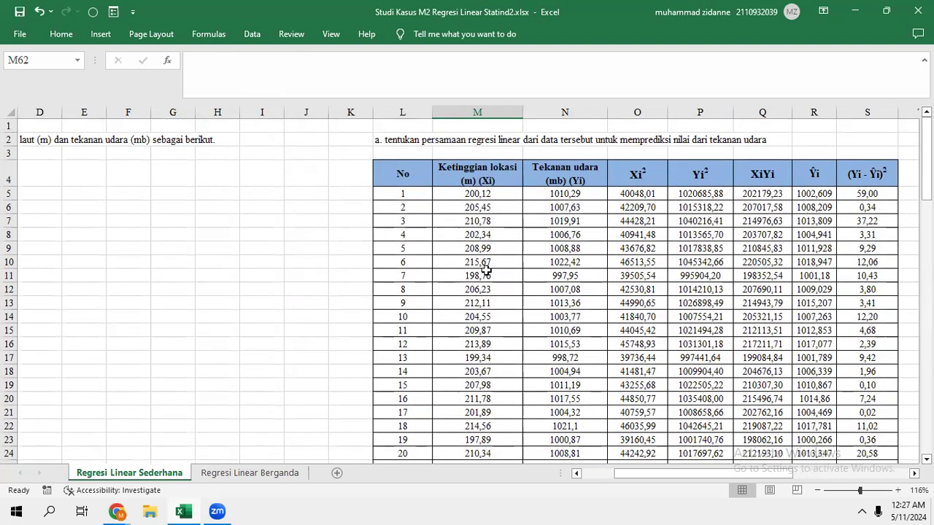
{"action": "scroll", "coordinate": [485, 289], "scroll_direction": "down", "scroll_amount": 2}
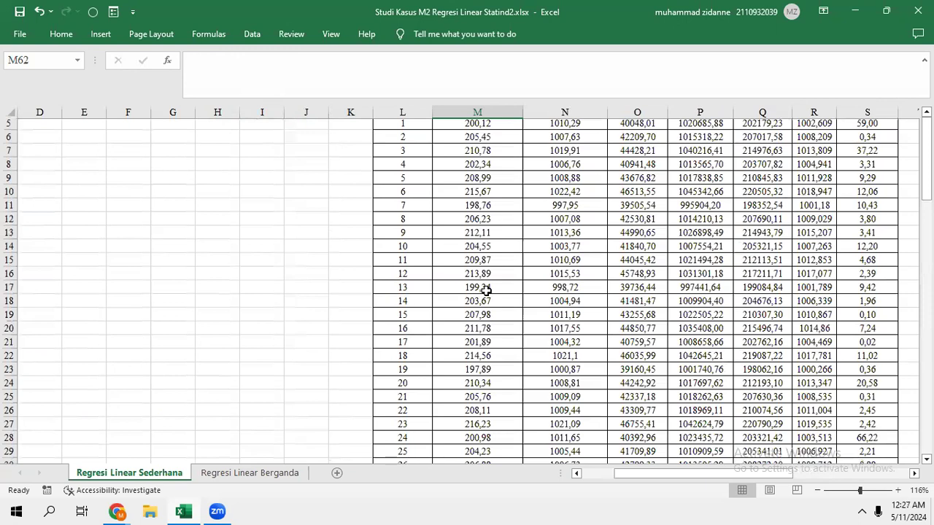
{"action": "scroll", "coordinate": [485, 290], "scroll_direction": "down", "scroll_amount": 12}
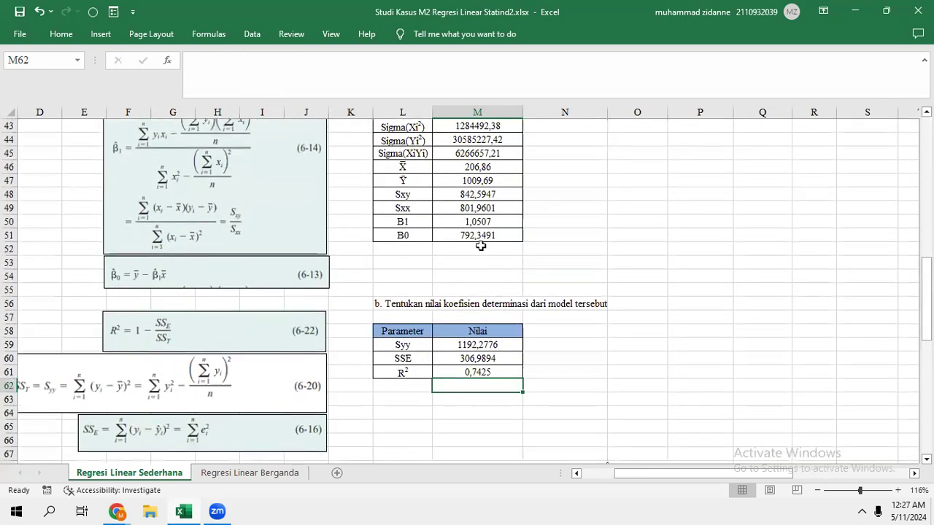
{"action": "scroll", "coordinate": [481, 246], "scroll_direction": "up", "scroll_amount": 11}
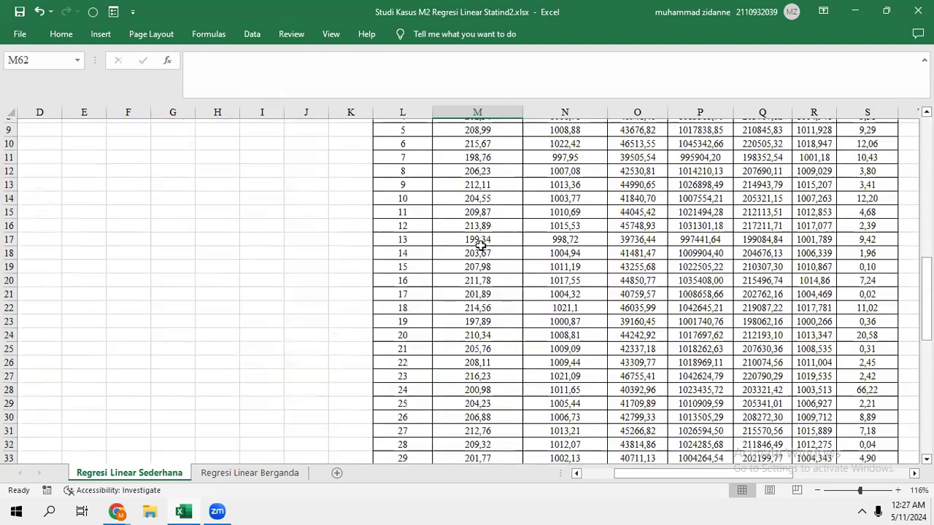
{"action": "scroll", "coordinate": [481, 246], "scroll_direction": "up", "scroll_amount": 3}
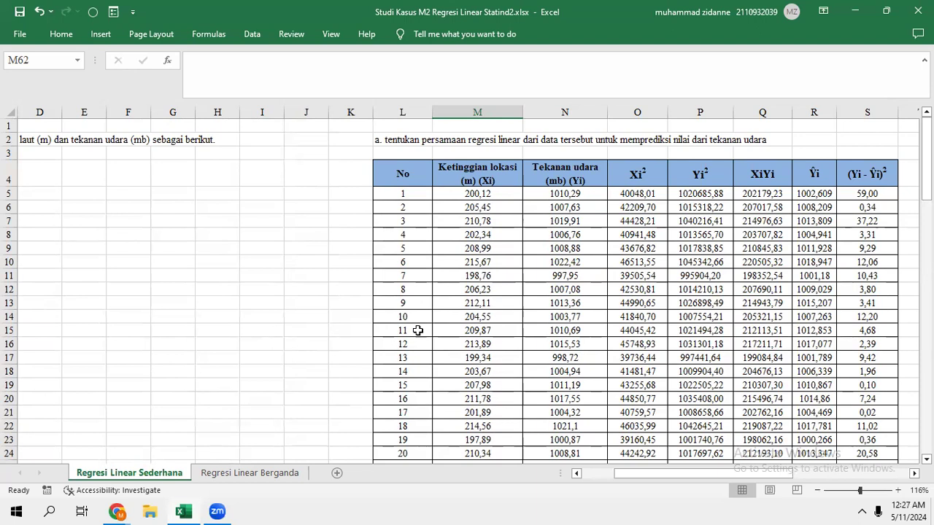
{"action": "scroll", "coordinate": [417, 331], "scroll_direction": "down", "scroll_amount": 12}
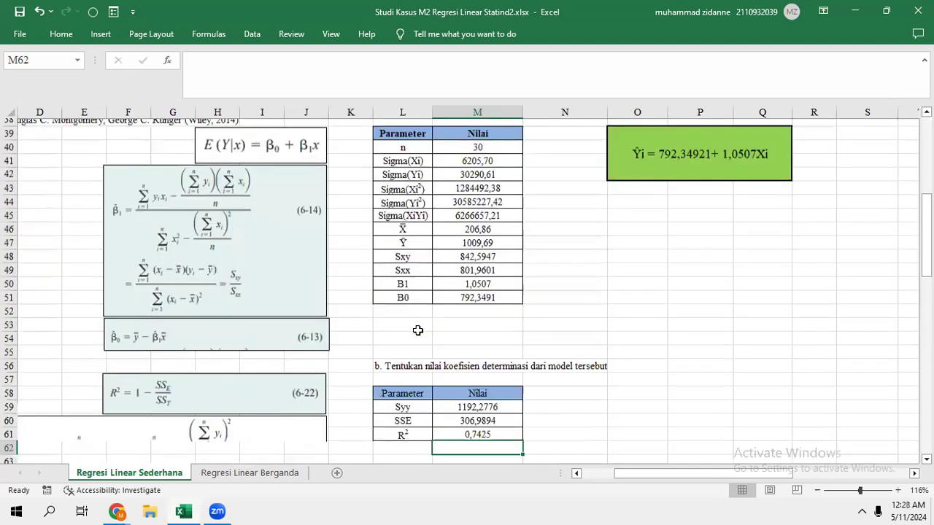
{"action": "scroll", "coordinate": [417, 330], "scroll_direction": "down", "scroll_amount": 5}
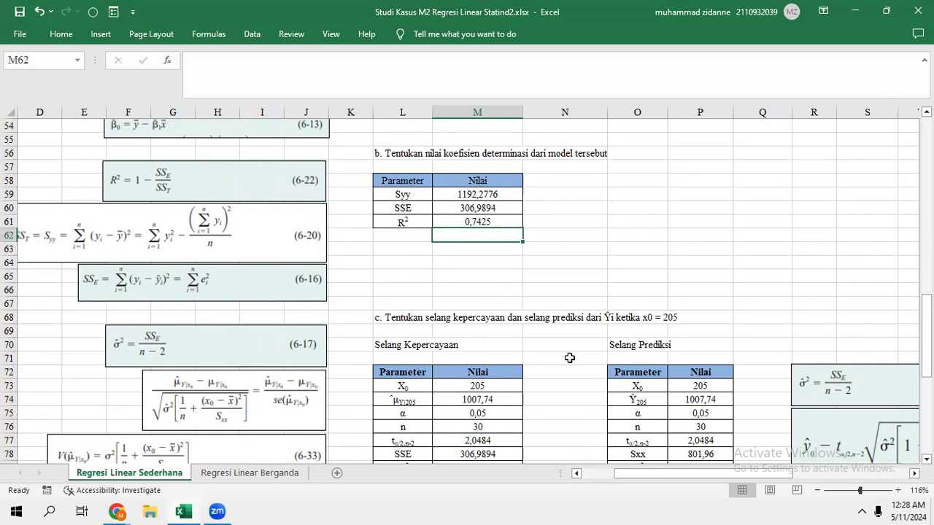
- Compare the μ̂Y|205 parameter in the Selang Kepercayaan table with the Ŷ205 parameter in the Selang Prediksi table
{"action": "scroll", "coordinate": [569, 357], "scroll_direction": "down", "scroll_amount": 4}
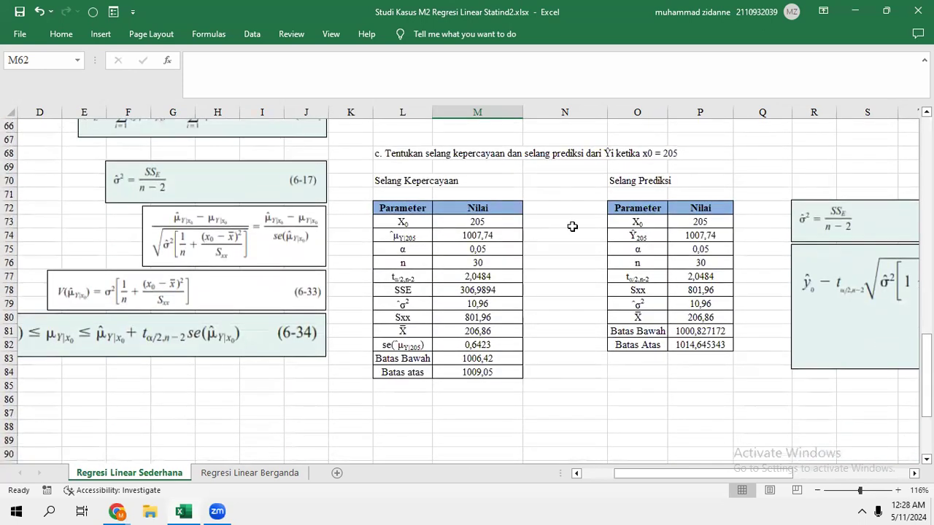
{"action": "left_click", "coordinate": [412, 237]}
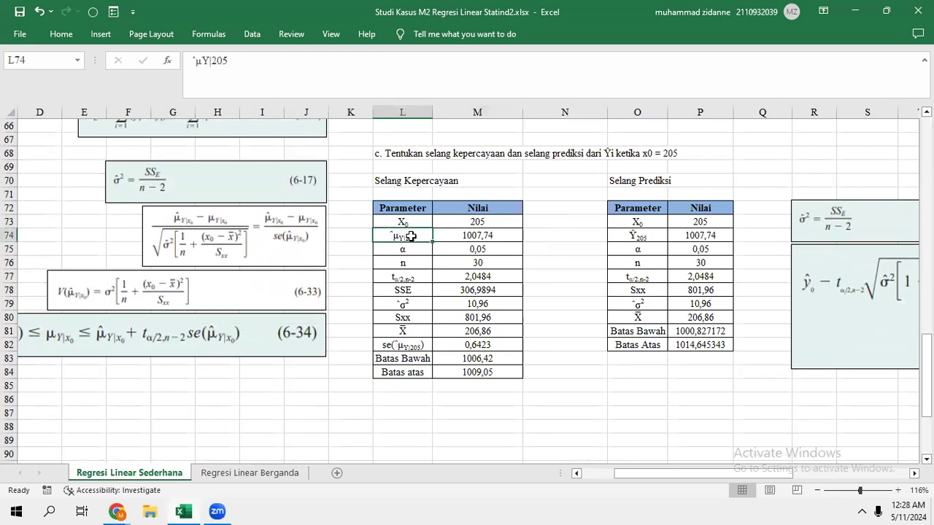
{"action": "left_click", "coordinate": [637, 237]}
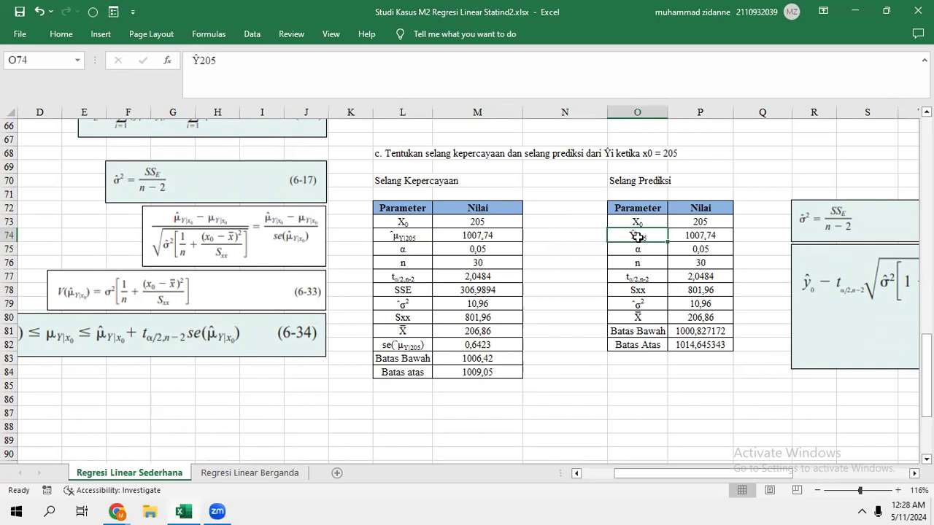
{"action": "left_click", "coordinate": [412, 234]}
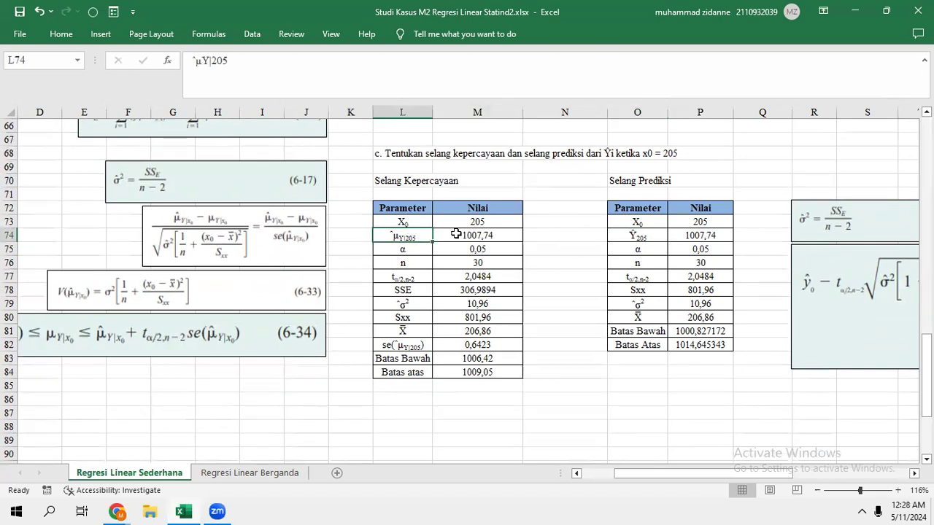
- Inspect the μ̂Y|205 formula in the Selang Kepercayaan table and its X₀ input
{"action": "left_click", "coordinate": [456, 234]}
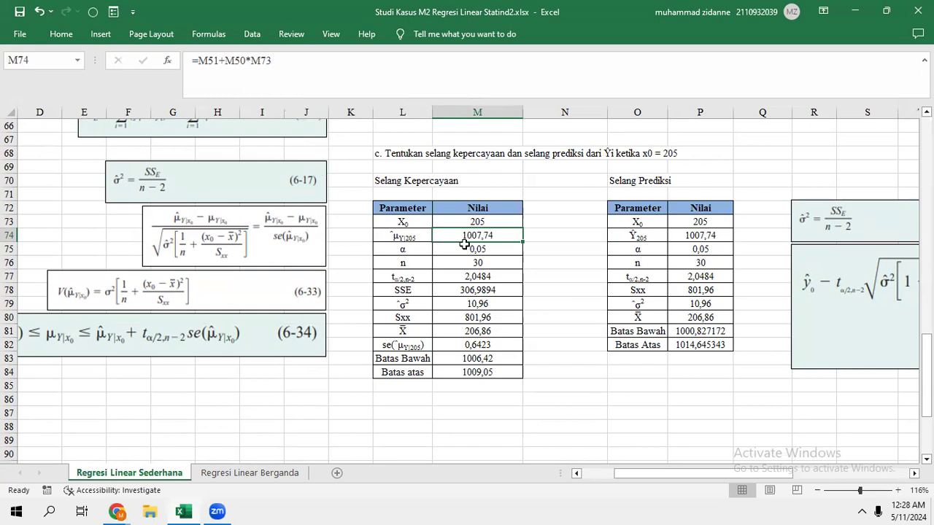
{"action": "left_click_drag", "start_coordinate": [494, 216], "coordinate": [343, 113]}
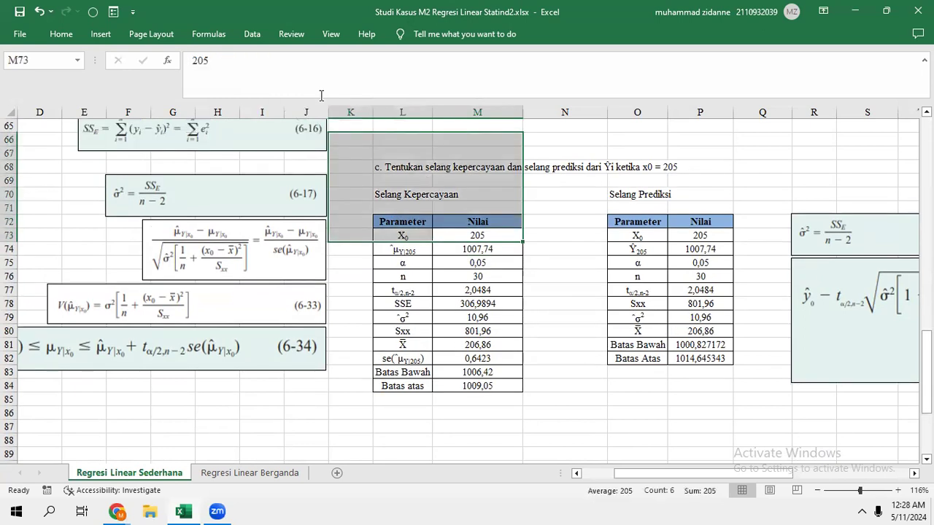
{"action": "left_click", "coordinate": [473, 250]}
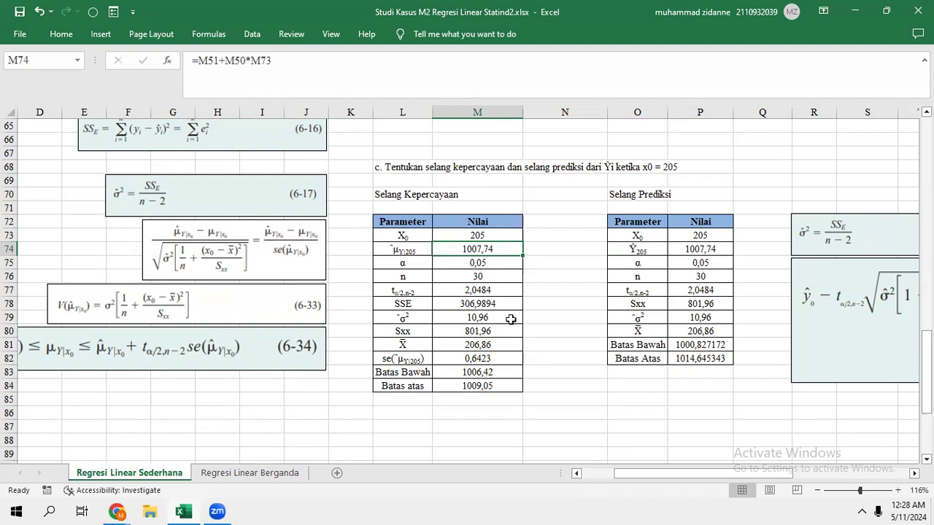
{"action": "key", "text": "Left"}
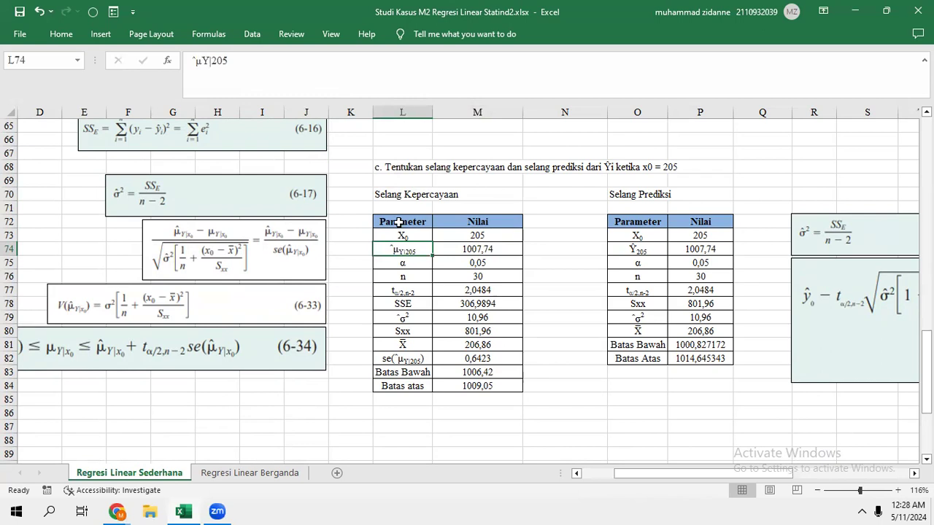
{"action": "left_click", "coordinate": [359, 207]}
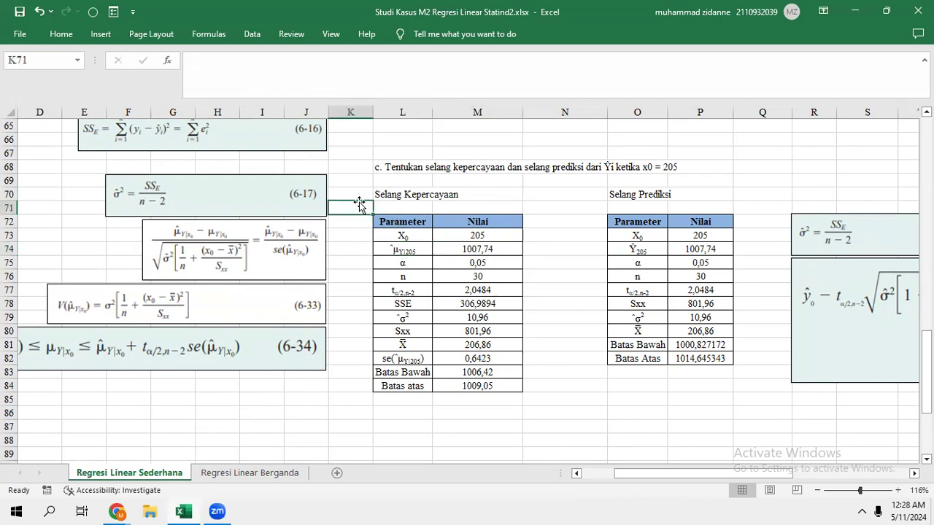
- Examine reference equations (6-33) and (6-34) for the confidence interval and match X̄ to its row in the Selang Kepercayaan table
{"action": "scroll", "coordinate": [269, 350], "scroll_direction": "left", "scroll_amount": 5}
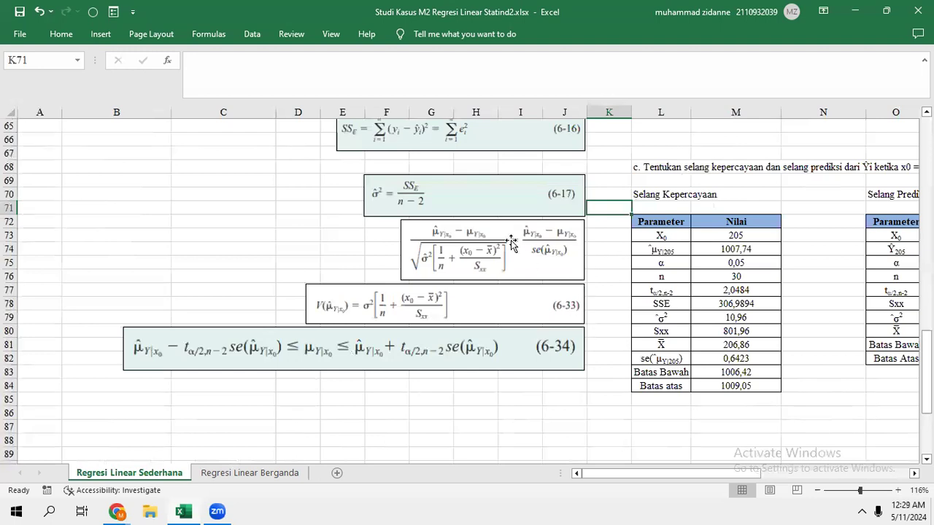
{"action": "scroll", "coordinate": [510, 240], "scroll_direction": "up", "scroll_amount": 2}
{"action": "scroll", "coordinate": [472, 329], "scroll_direction": "down", "scroll_amount": 1}
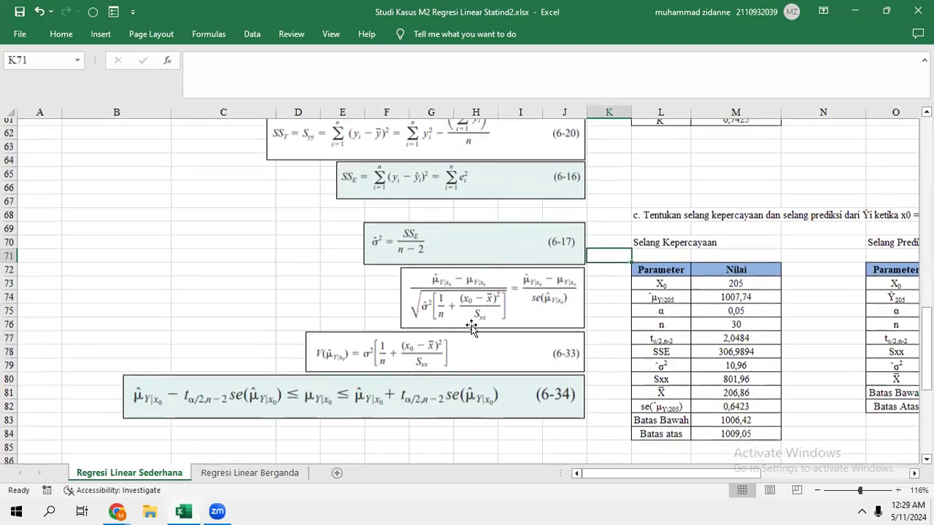
{"action": "scroll", "coordinate": [472, 329], "scroll_direction": "down", "scroll_amount": 1}
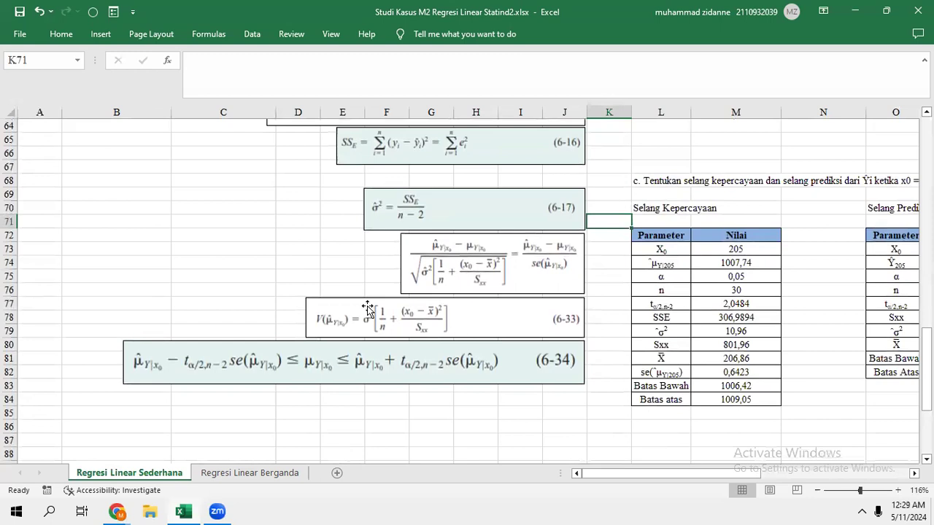
{"action": "left_click", "coordinate": [331, 319]}
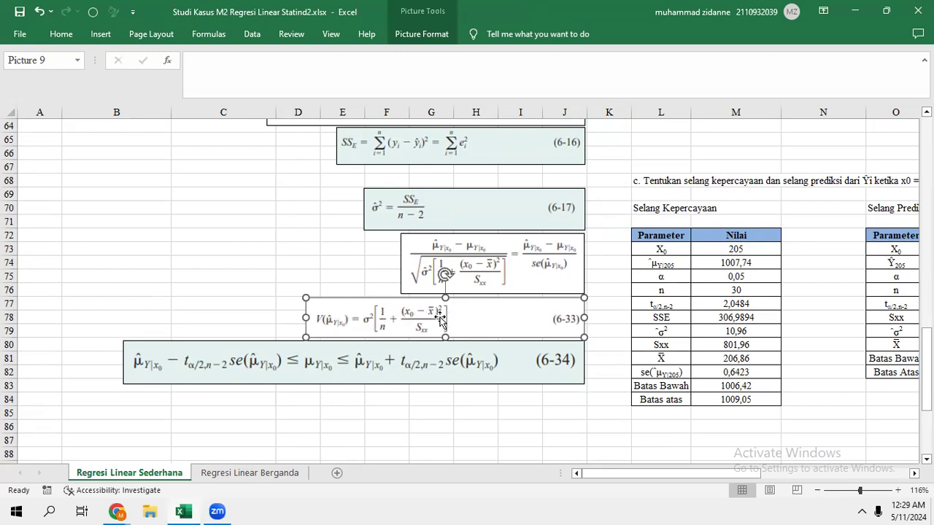
{"action": "left_click", "coordinate": [681, 360]}
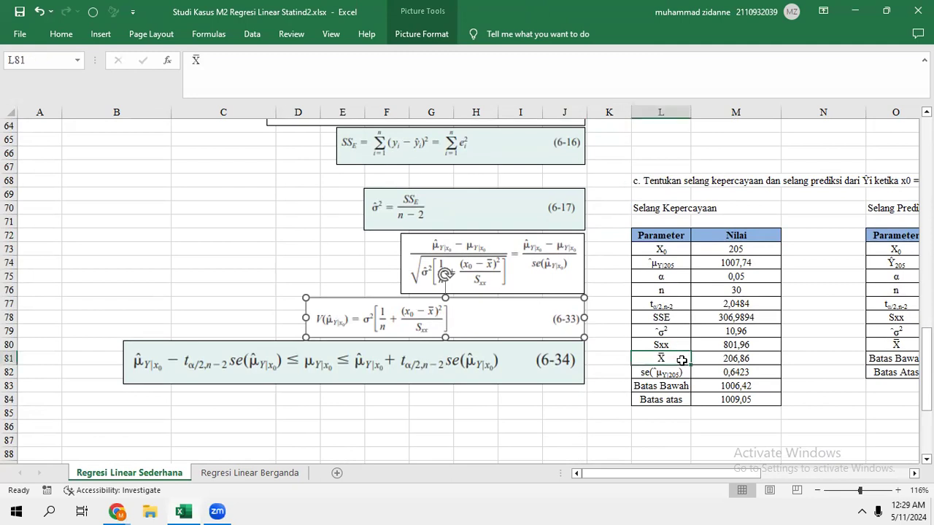
{"action": "left_click", "coordinate": [444, 315]}
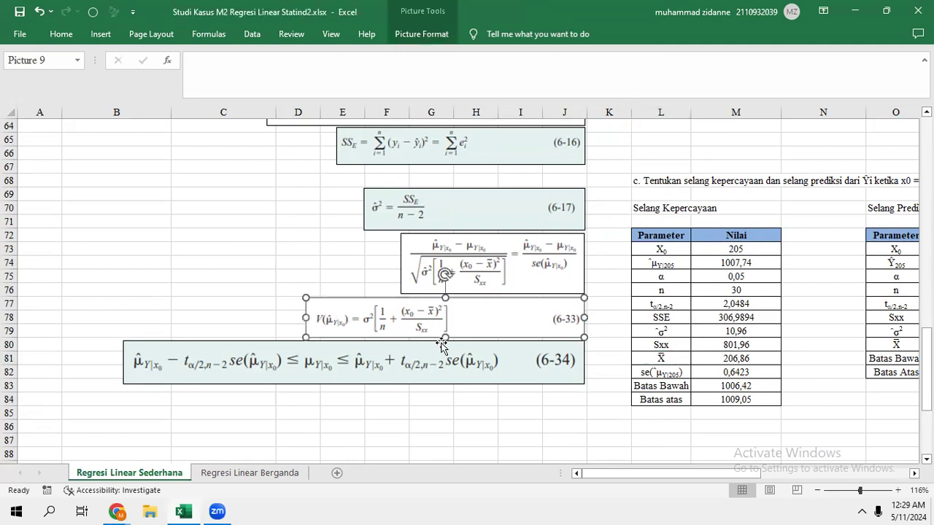
{"action": "left_click", "coordinate": [441, 350]}
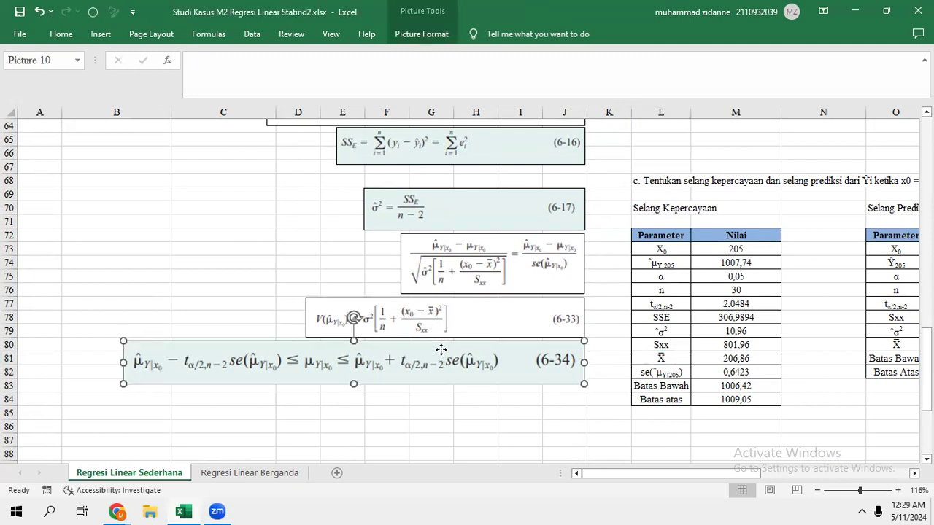
- Review the μ̂Y|205, α and n entries in the Selang Kepercayaan table against the confidence interval equations
{"action": "left_click", "coordinate": [769, 259]}
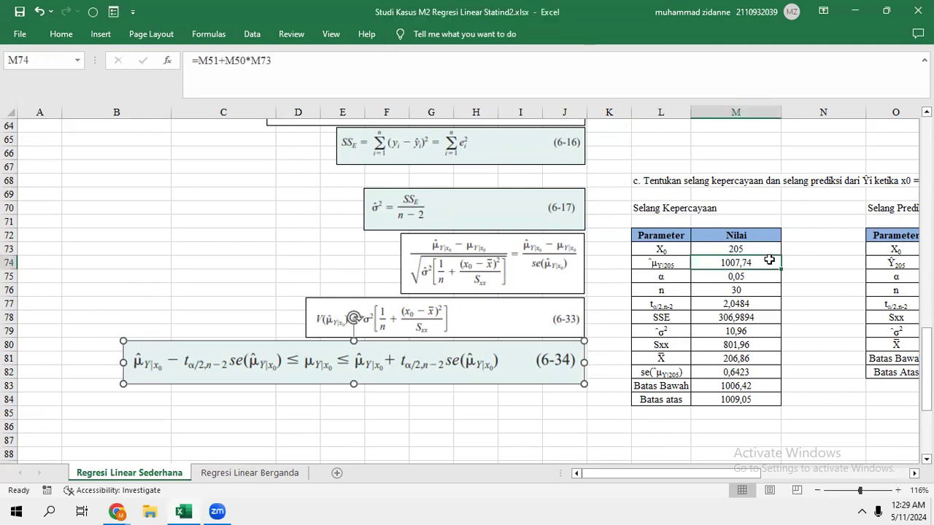
{"action": "left_click", "coordinate": [661, 275]}
{"action": "key", "text": "Right"}
{"action": "key", "text": "Down"}
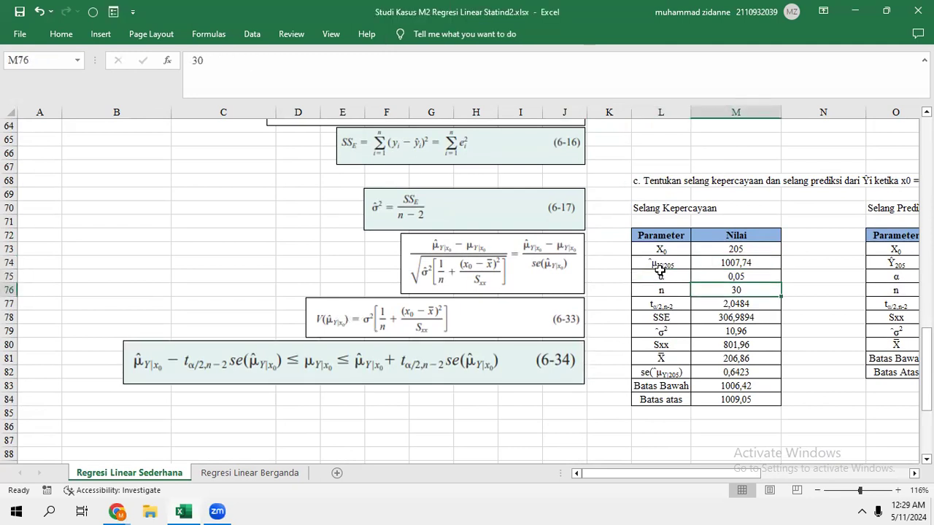
{"action": "key", "text": "Left"}
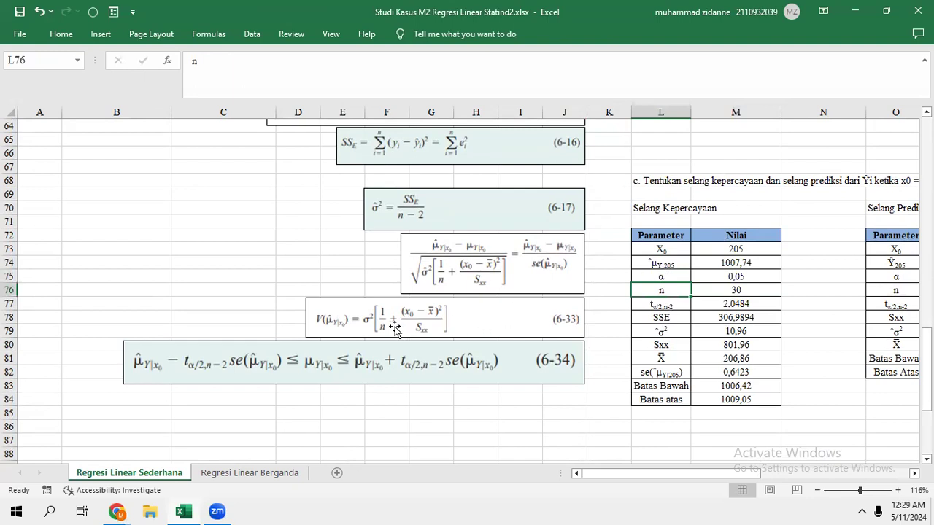
- Inspect the T.INV formula for t α/2,n-2 in the Selang Kepercayaan table and trace its references to α and n
{"action": "left_click", "coordinate": [678, 305]}
{"action": "left_click", "coordinate": [733, 305]}
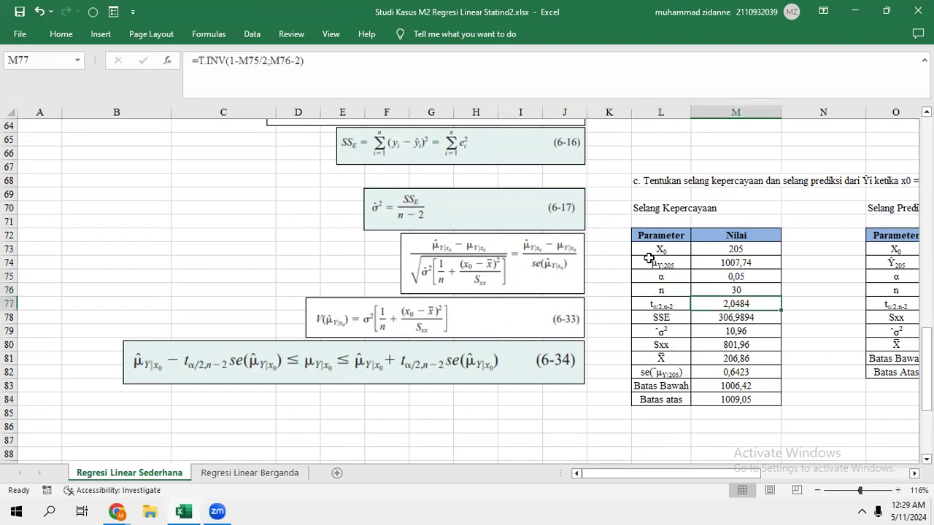
{"action": "left_click", "coordinate": [246, 61]}
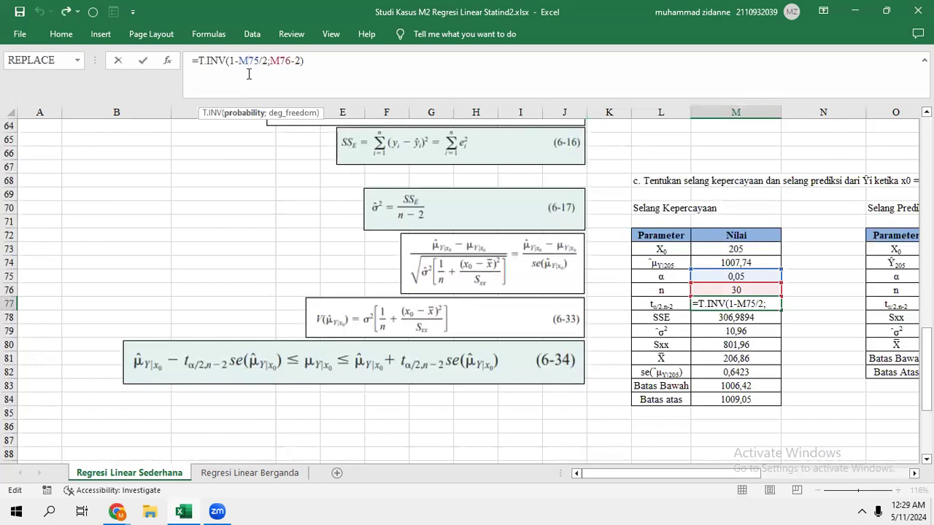
{"action": "key", "text": "Return"}
{"action": "key", "text": "Left"}
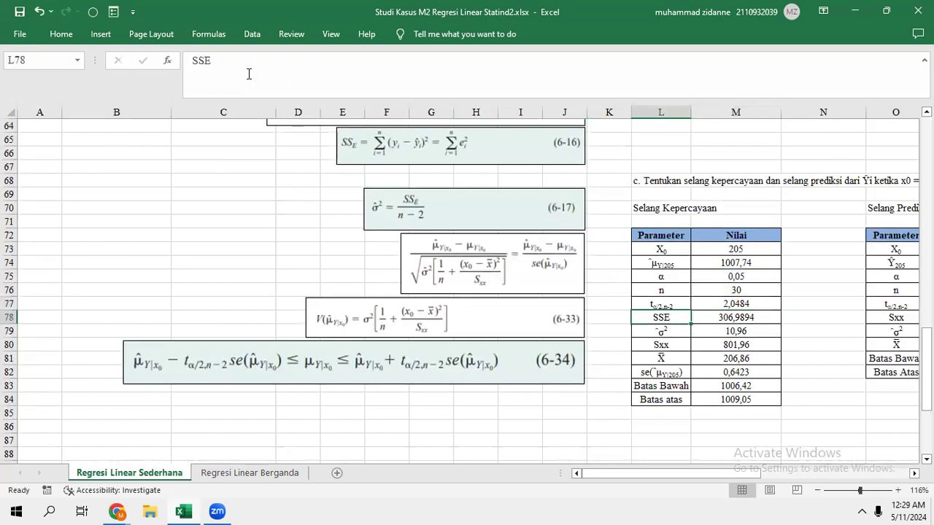
- Inspect the σ̂² formula in the Selang Kepercayaan table, tracing its SSE and n references, and compare it with equation (6-17)
{"action": "key", "text": "Right"}
{"action": "key", "text": "Down"}
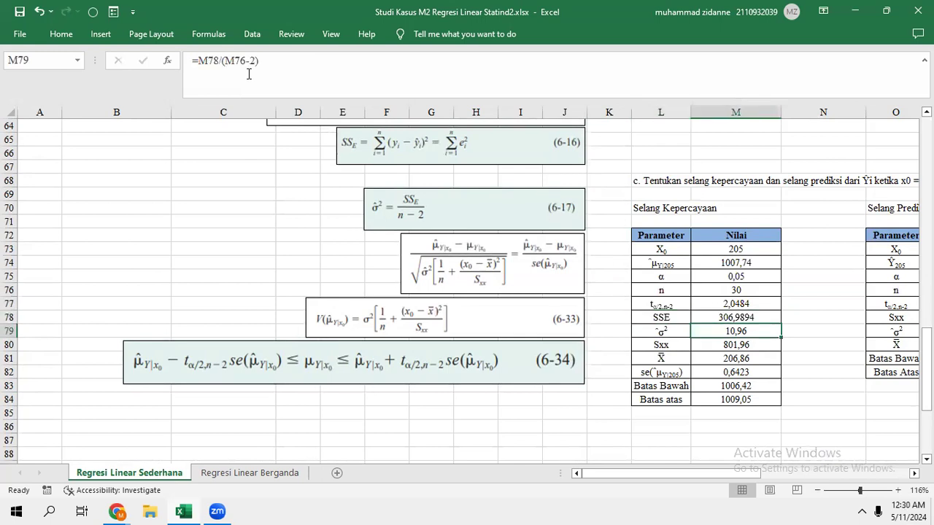
{"action": "key", "text": "Left"}
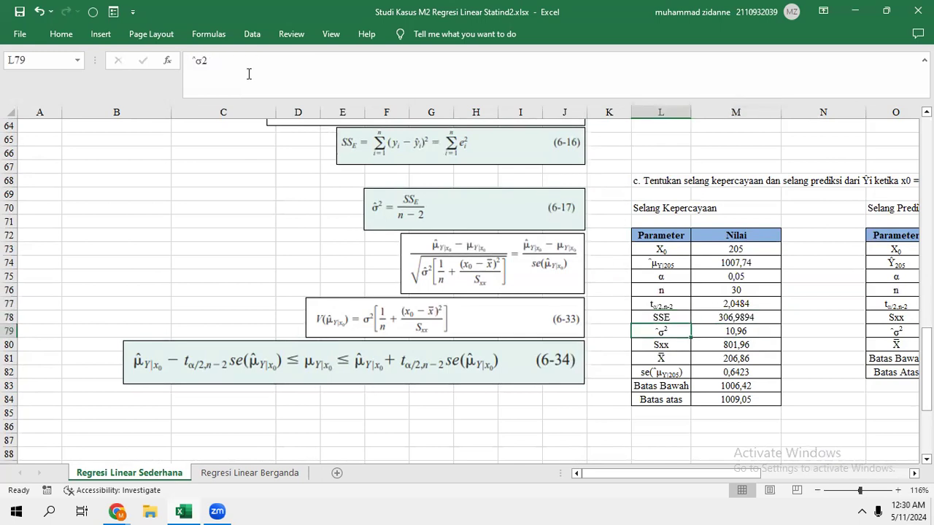
{"action": "key", "text": "Right"}
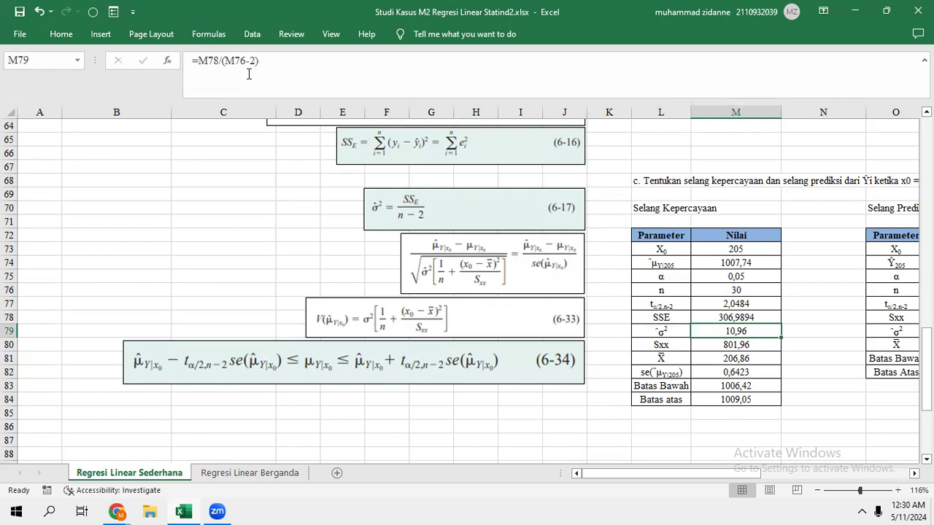
{"action": "left_click", "coordinate": [248, 73]}
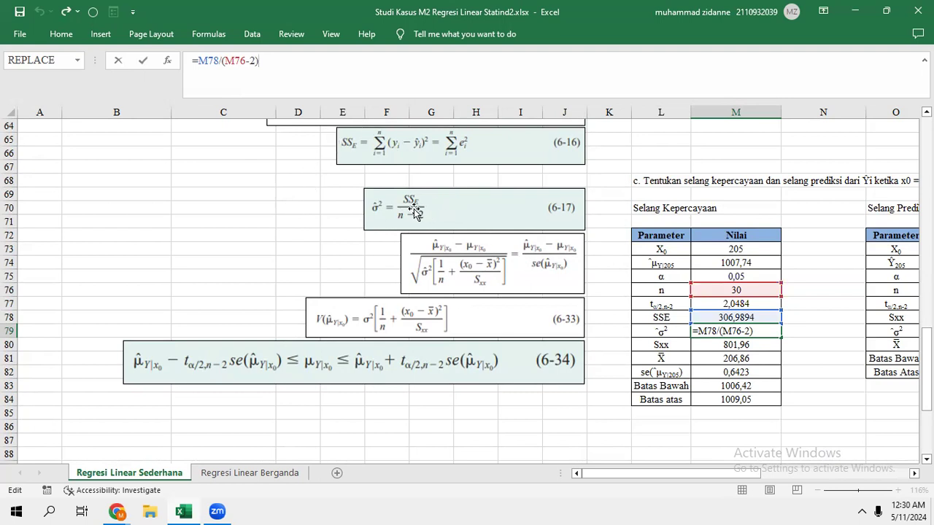
{"action": "left_click", "coordinate": [142, 61]}
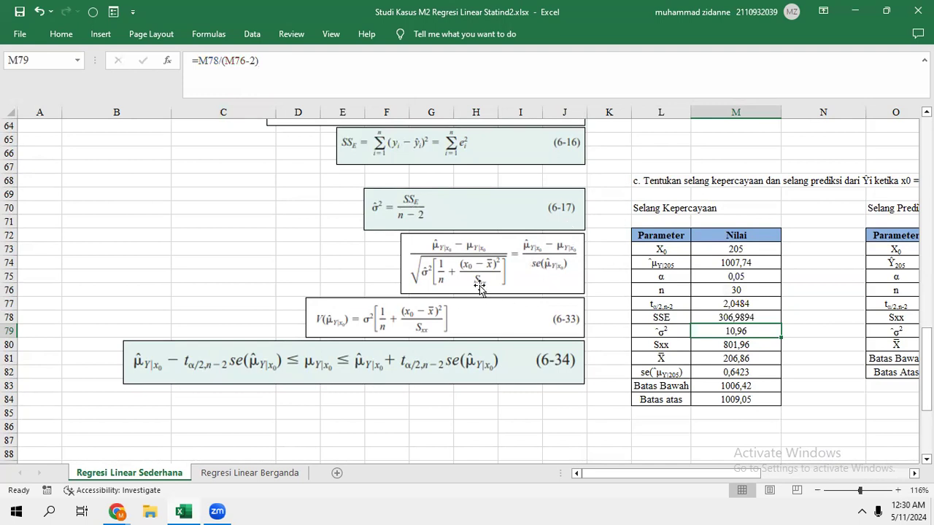
- Inspect the Sxx cell's formula in the Selang Kepercayaan table and look for its source value in the earlier results
{"action": "key", "text": "Down"}
{"action": "left_click", "coordinate": [310, 79]}
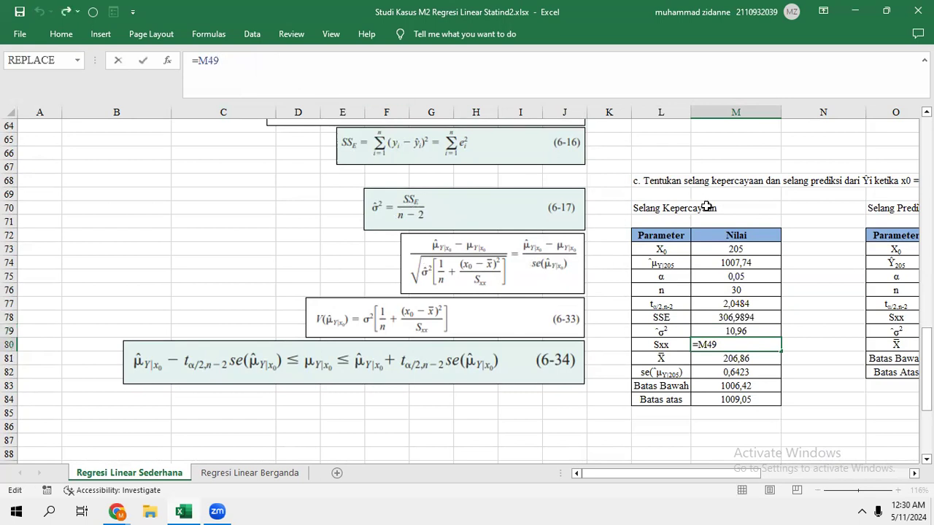
{"action": "scroll", "coordinate": [707, 207], "scroll_direction": "up", "scroll_amount": 8}
{"action": "scroll", "coordinate": [706, 208], "scroll_direction": "down", "scroll_amount": 4}
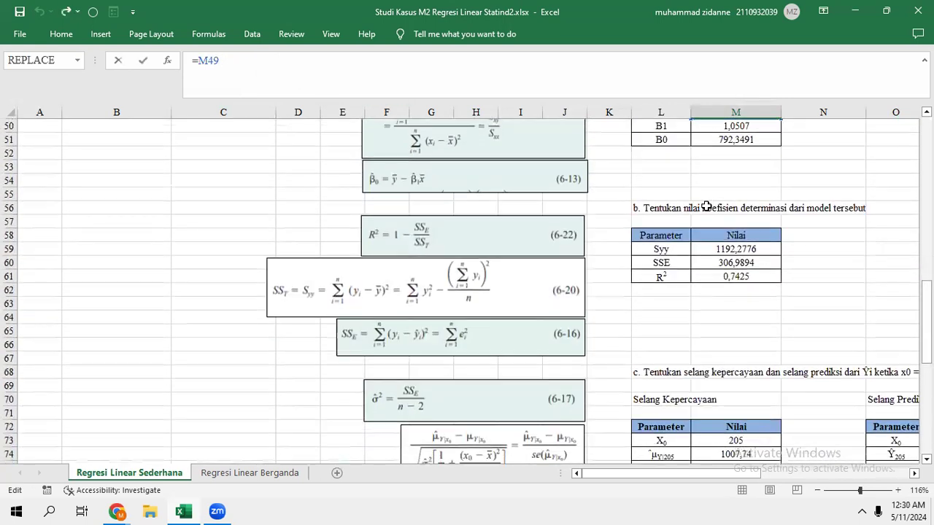
{"action": "scroll", "coordinate": [706, 208], "scroll_direction": "down", "scroll_amount": 5}
{"action": "key", "text": "Return"}
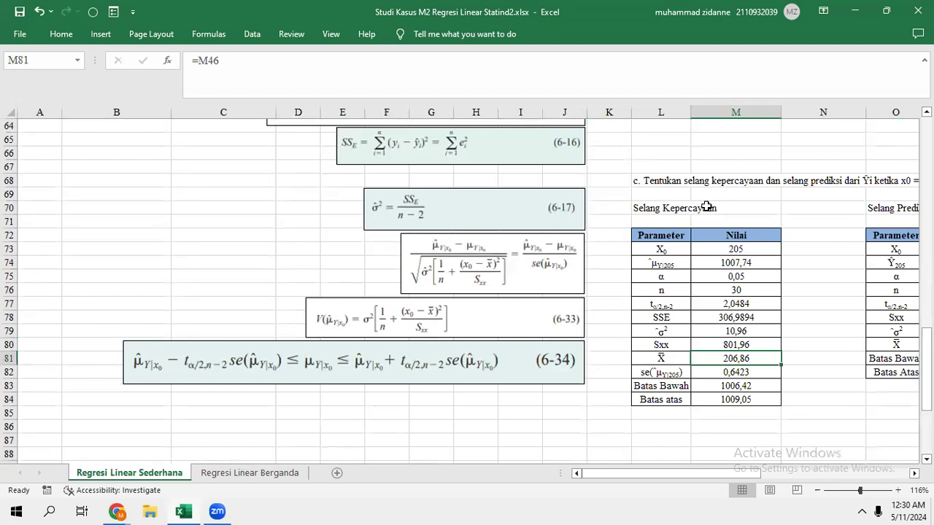
- Inspect the SQRT formula of the standard error se(μ̂Y|205) and trace its references to σ̂², n, X₀, X̄ and Sxx
{"action": "key", "text": "Return"}
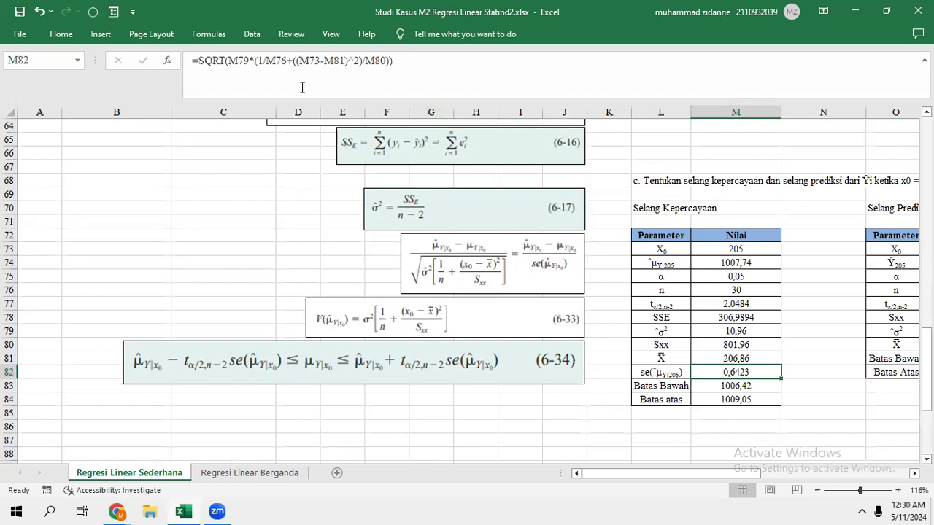
{"action": "left_click", "coordinate": [277, 85]}
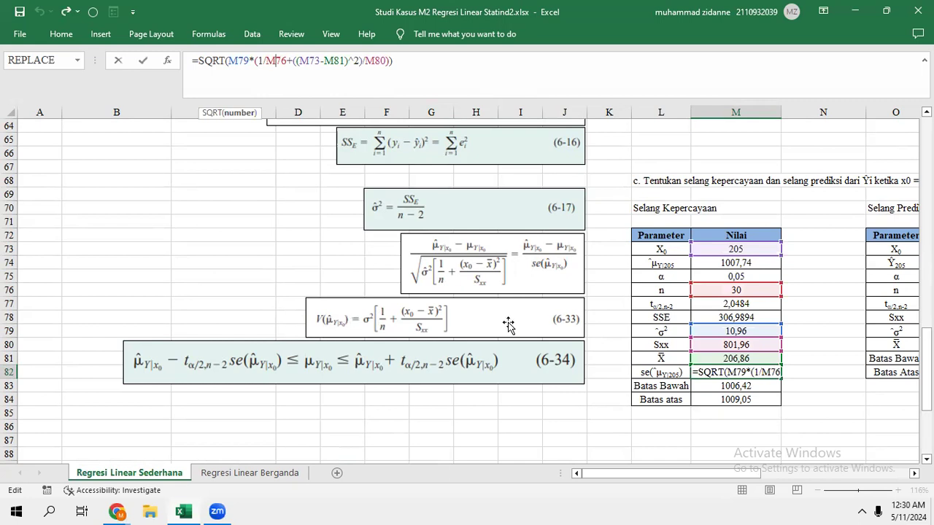
{"action": "key", "text": "Return"}
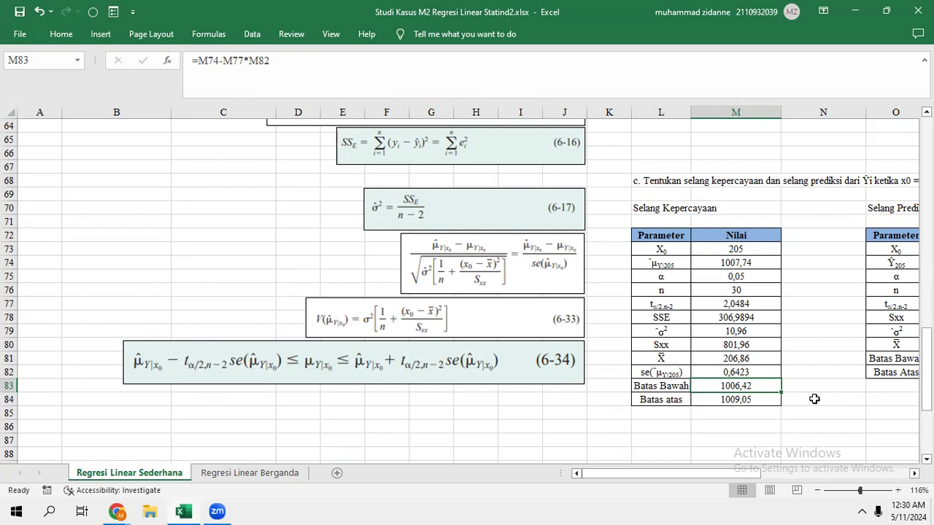
- Review the Batas Bawah formula of the confidence interval and bring the Selang Prediksi table and its reference formulas into view
{"action": "key", "text": "Right"}
{"action": "key", "text": "Left"}
{"action": "key", "text": "Right"}
{"action": "key", "text": "Right"}
{"action": "key", "text": "Right"}
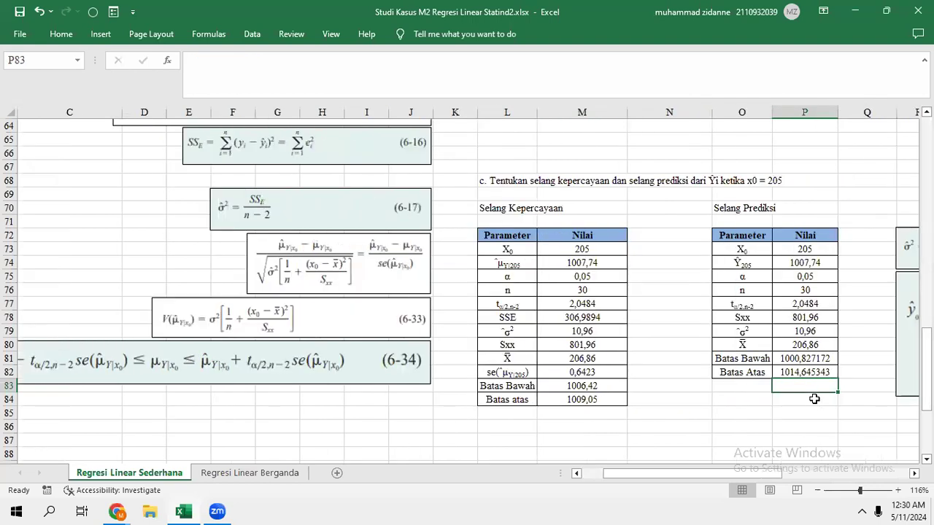
{"action": "key", "text": "Right"}
{"action": "key", "text": "Right"}
{"action": "key", "text": "Right"}
{"action": "key", "text": "Right"}
{"action": "key", "text": "Right"}
{"action": "key", "text": "Right"}
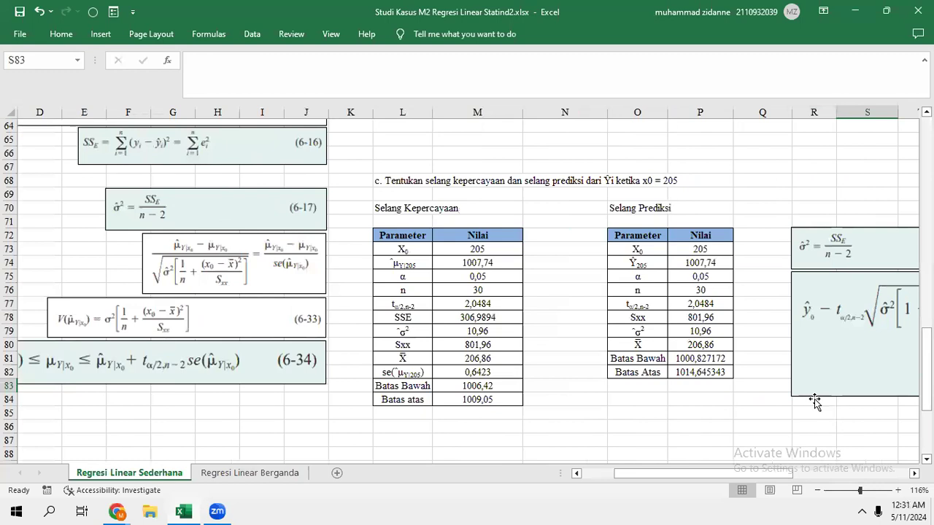
- Examine the prediction interval formula (6-36) and compare it with the parameters in the Selang Prediksi and Selang Kepercayaan tables
{"action": "key", "text": "Right"}
{"action": "key", "text": "Right"}
{"action": "key", "text": "Right"}
{"action": "key", "text": "Right"}
{"action": "key", "text": "Right"}
{"action": "key", "text": "Right"}
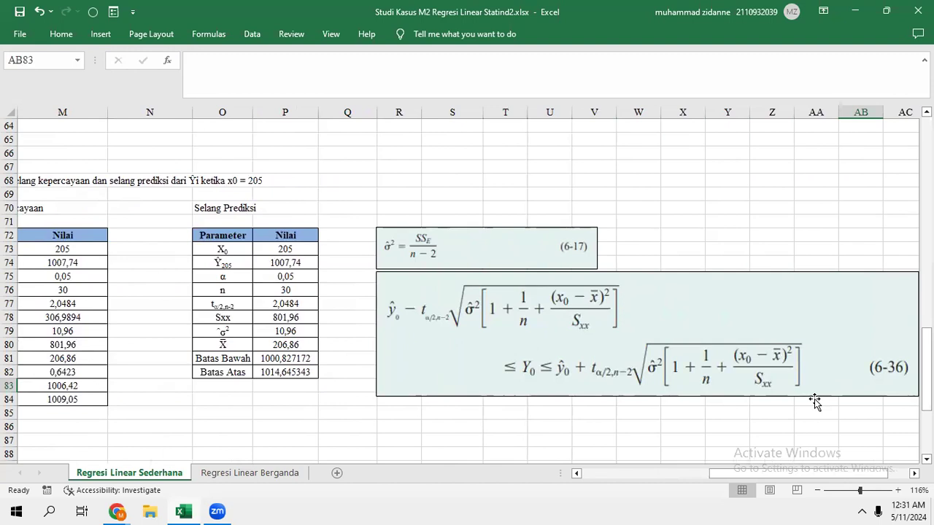
{"action": "left_click", "coordinate": [438, 339]}
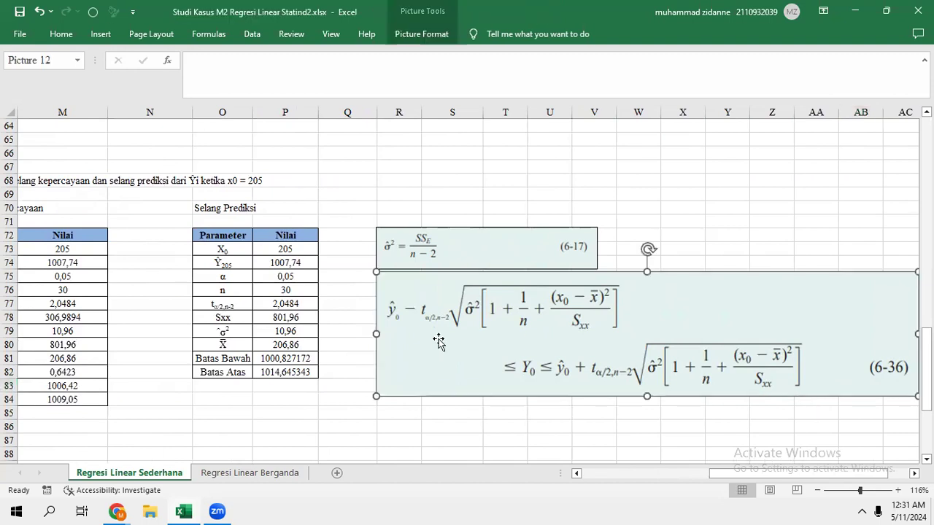
{"action": "left_click", "coordinate": [221, 307]}
{"action": "scroll", "coordinate": [222, 310], "scroll_direction": "left", "scroll_amount": 5}
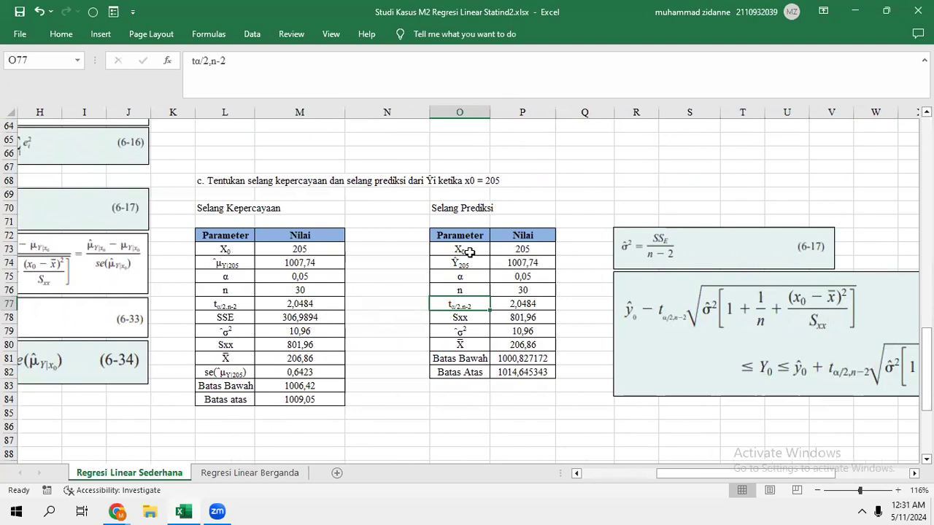
{"action": "left_click", "coordinate": [285, 237]}
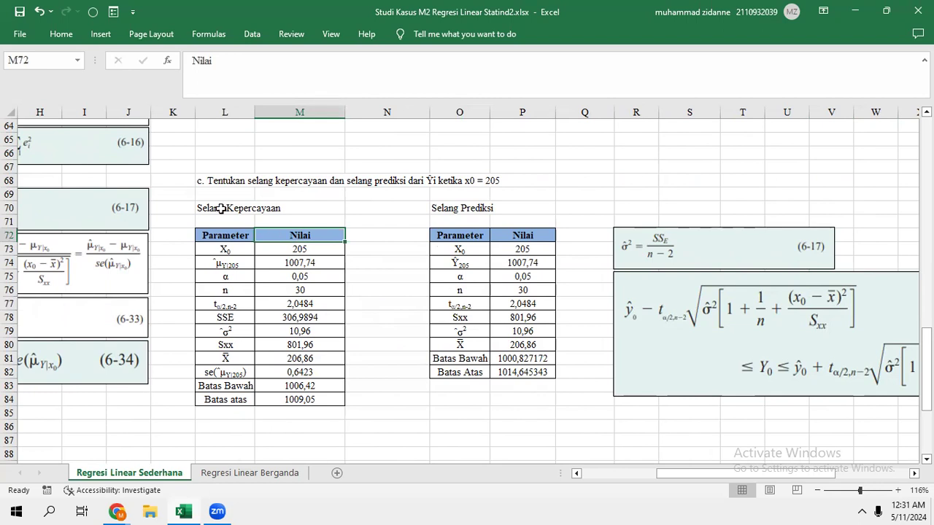
- Review the X₀, Ŷ₂₀₅, α, n and t(α/2,n-2) cells in the Selang Prediksi table, checking their references and T.INV formula
{"action": "left_click", "coordinate": [541, 262]}
{"action": "left_click", "coordinate": [531, 246]}
{"action": "left_click", "coordinate": [300, 94]}
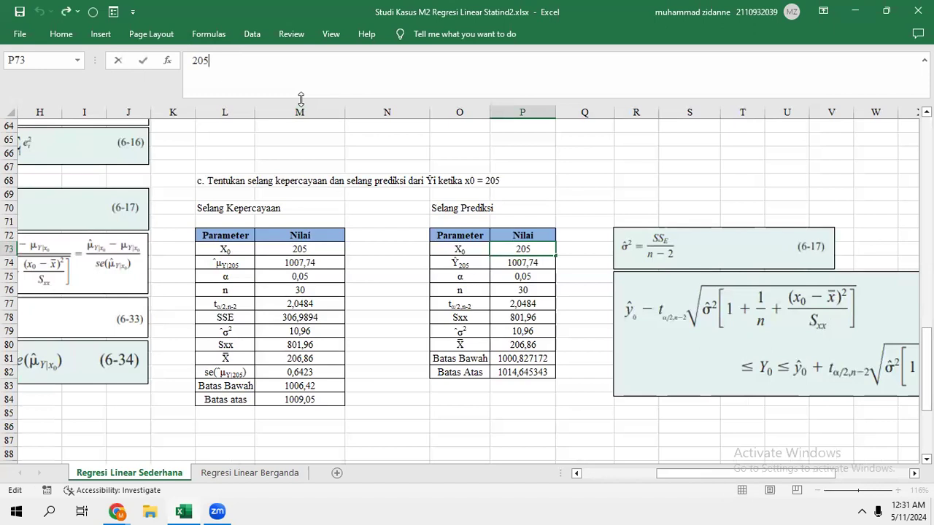
{"action": "key", "text": "Return"}
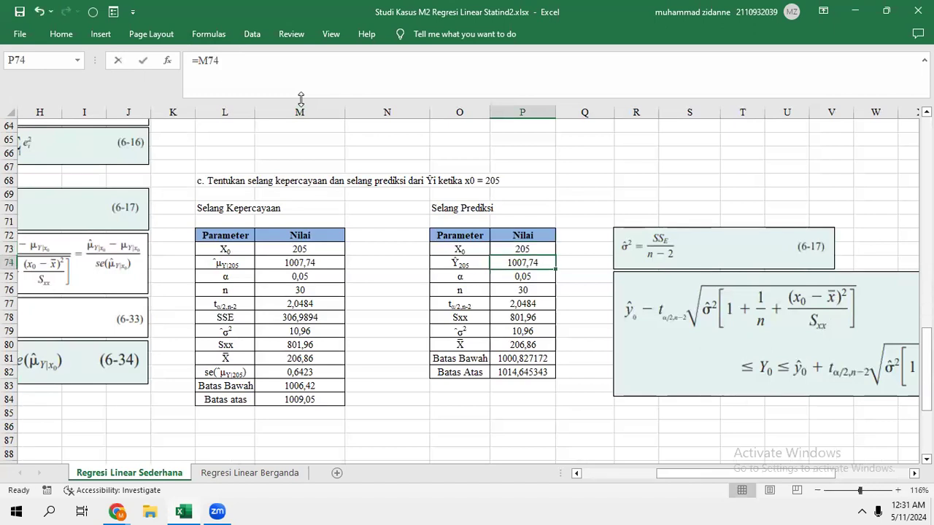
{"action": "left_click", "coordinate": [301, 96]}
{"action": "key", "text": "Return"}
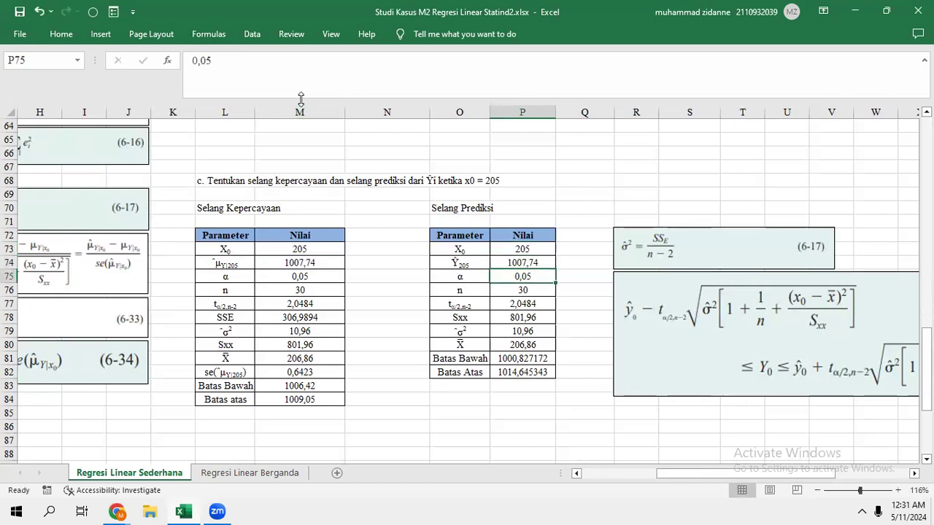
{"action": "key", "text": "Return"}
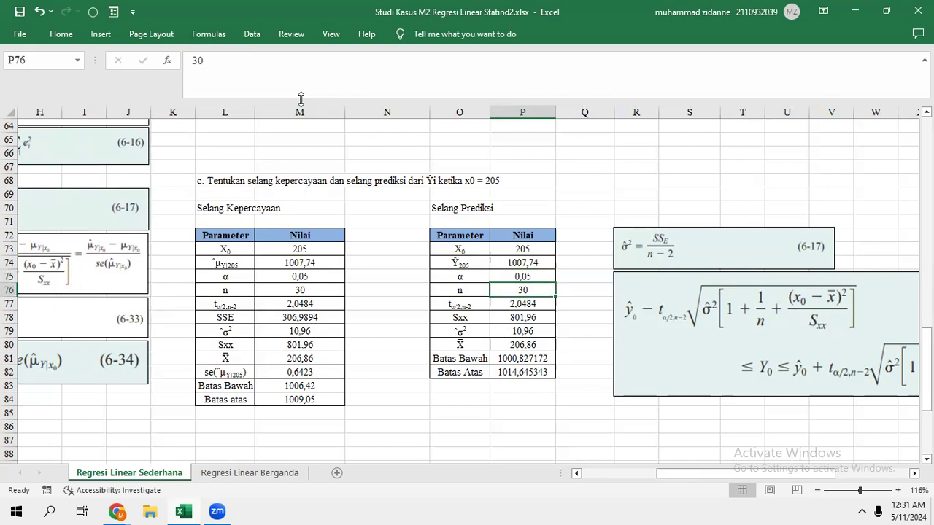
{"action": "key", "text": "Return"}
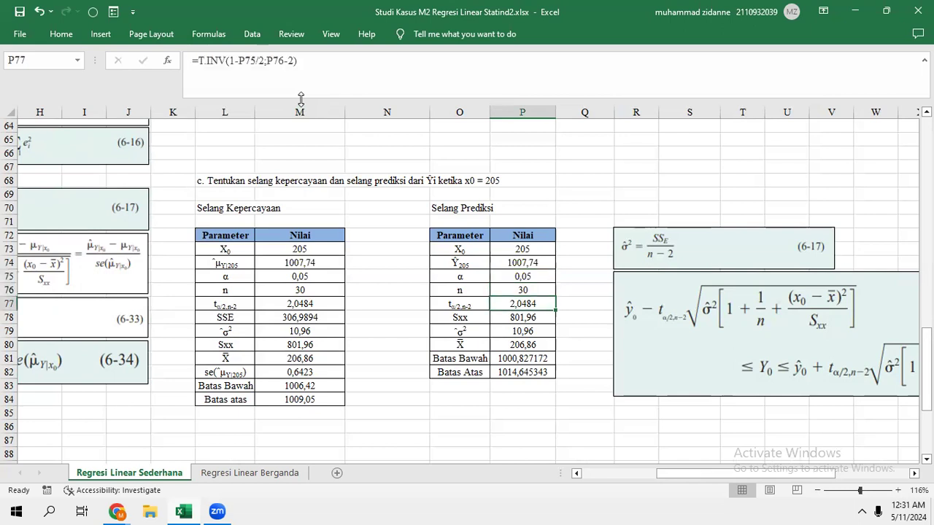
{"action": "key", "text": "Return"}
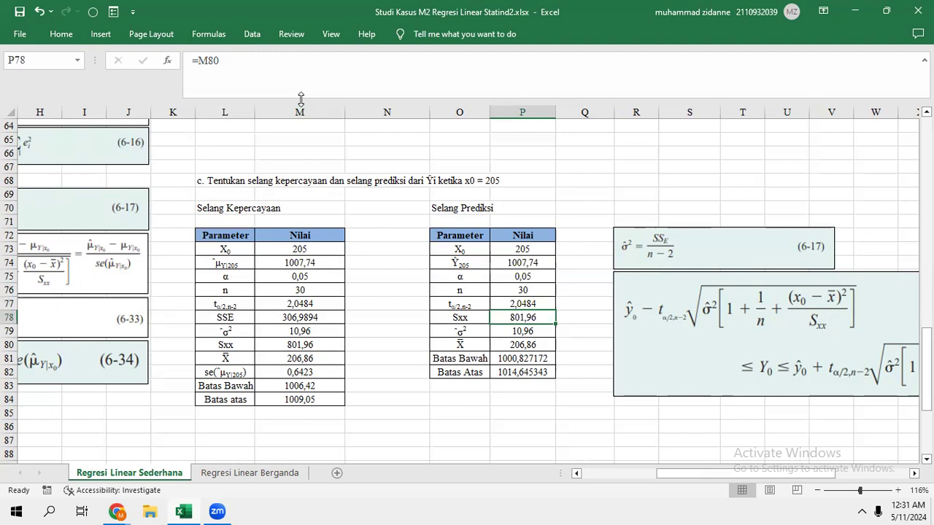
- Check the sources of σ̂² and X̄ in the Selang Prediksi table and review the Batas Bawah prediction limit formula
{"action": "key", "text": "Return"}
{"action": "key", "text": "Return"}
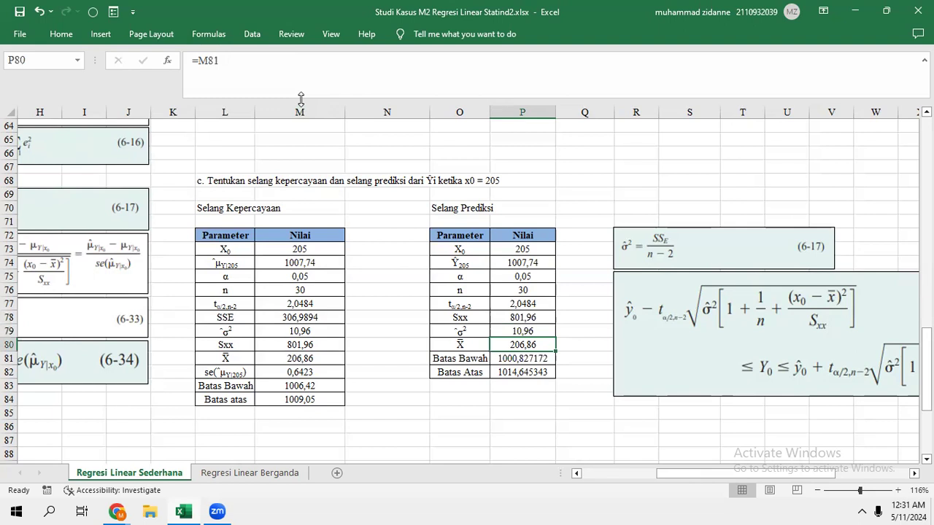
{"action": "key", "text": "Return"}
{"action": "key", "text": "Return"}
{"action": "key", "text": "Up"}
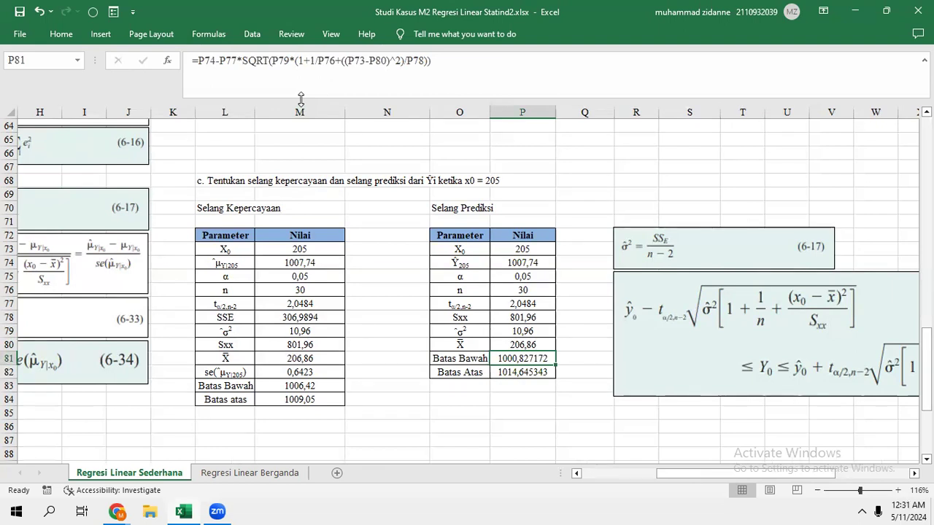
{"action": "left_click", "coordinate": [210, 150]}
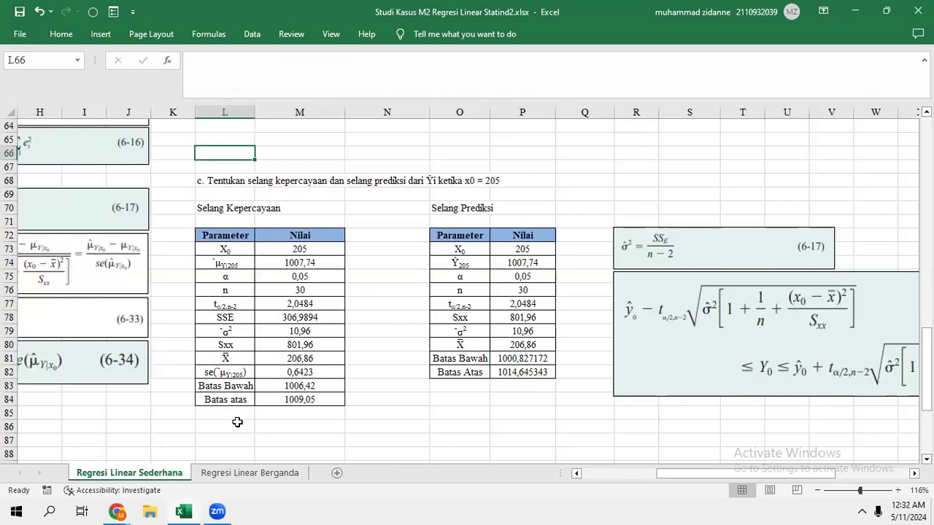
- Open the Regresi Linear Berganda sheet and review its case description and the variables Oktan (X1), Odometer (X2) and Konsumsi Bahan Bakar (Y)
{"action": "left_click", "coordinate": [227, 473]}
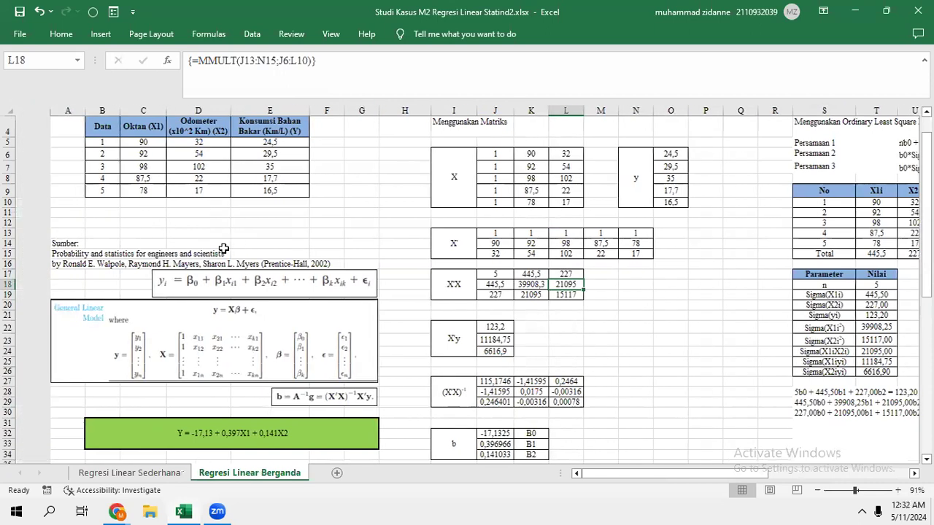
{"action": "scroll", "coordinate": [190, 190], "scroll_direction": "up", "scroll_amount": 1}
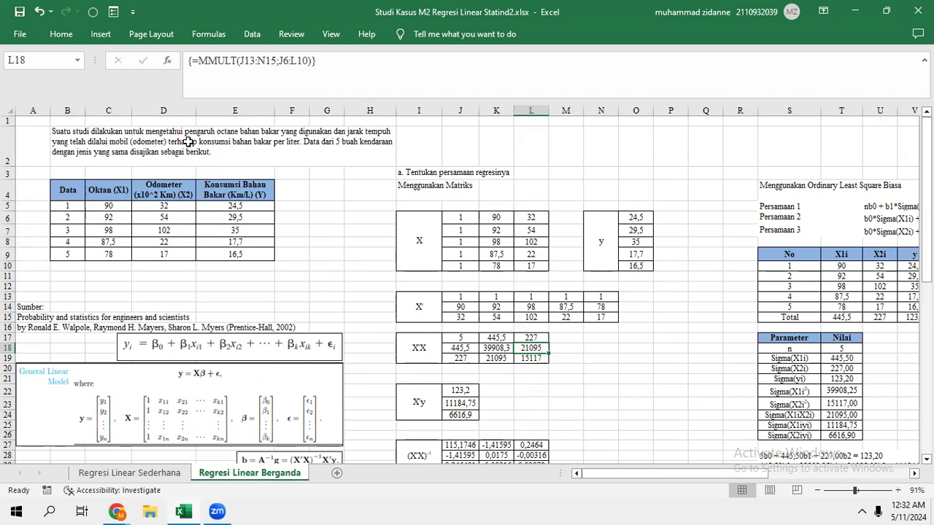
{"action": "left_click", "coordinate": [105, 188]}
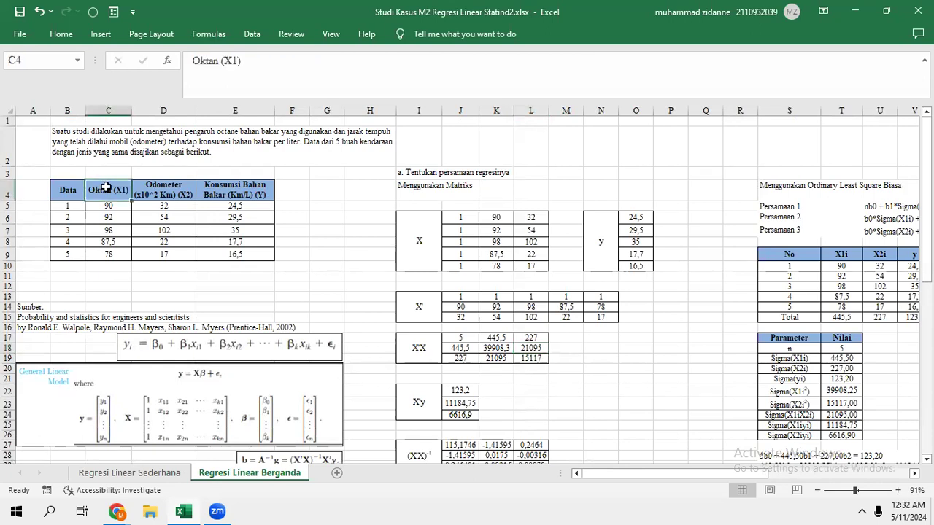
{"action": "left_click", "coordinate": [178, 194]}
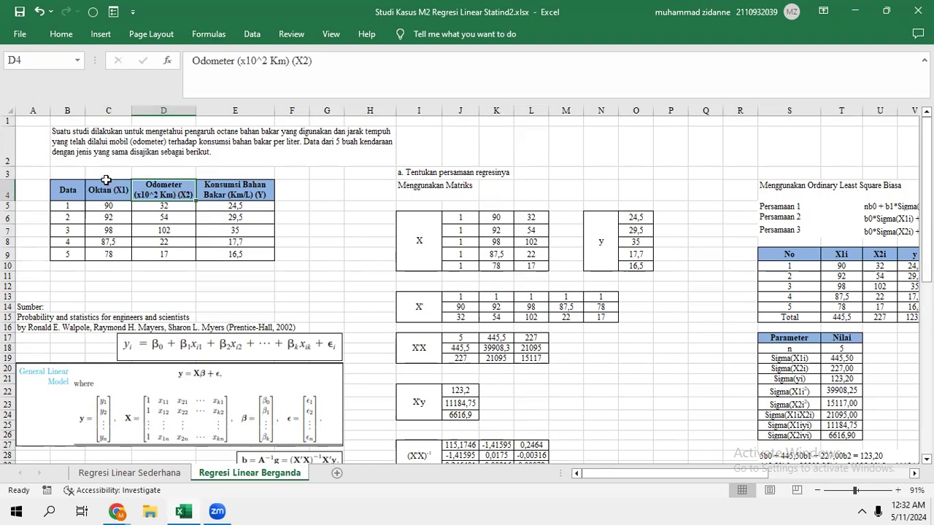
{"action": "left_click", "coordinate": [102, 187]}
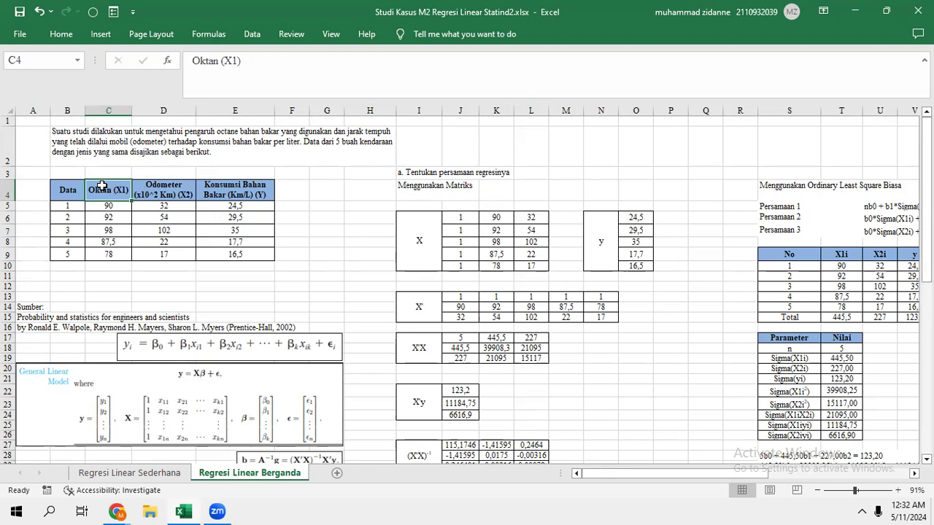
{"action": "key", "text": "Right"}
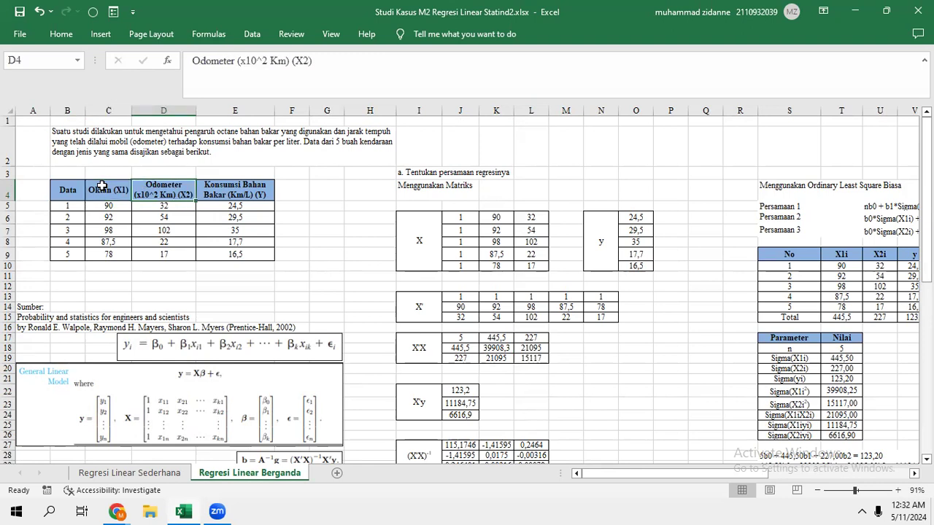
{"action": "left_click", "coordinate": [102, 187]}
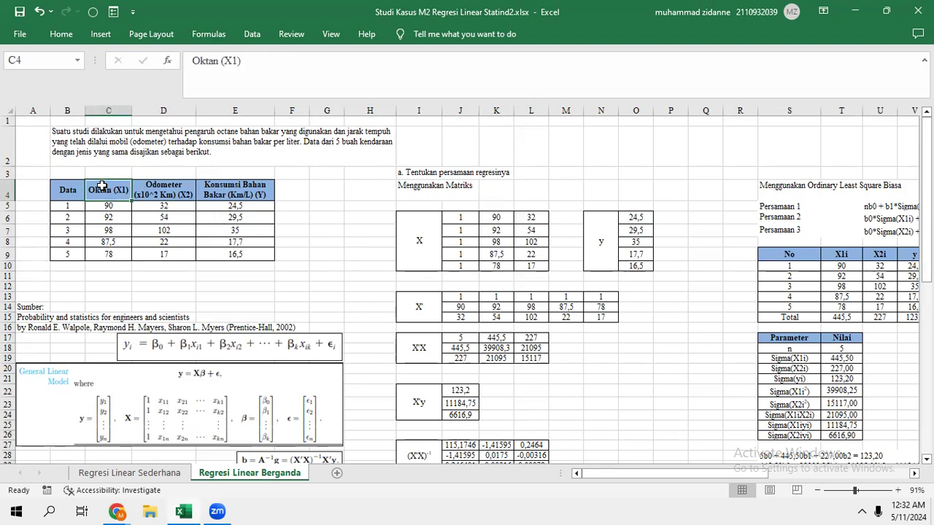
{"action": "key", "text": "Right"}
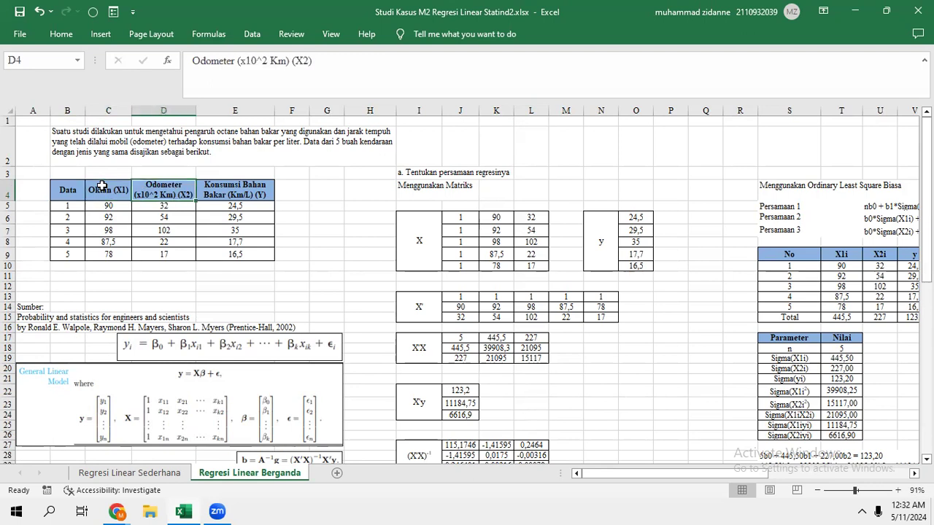
{"action": "key", "text": "Right"}
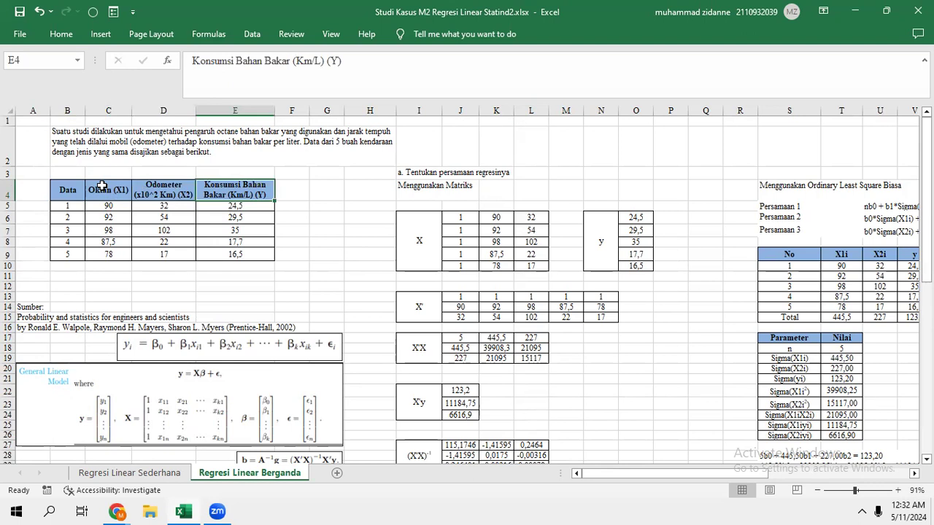
- Go through the Konsumsi Bahan Bakar values of the five vehicles and look at question a on finding the regression equation
{"action": "key", "text": "Down"}
{"action": "key", "text": "Down"}
{"action": "key", "text": "Down"}
{"action": "key", "text": "Down"}
{"action": "key", "text": "Down"}
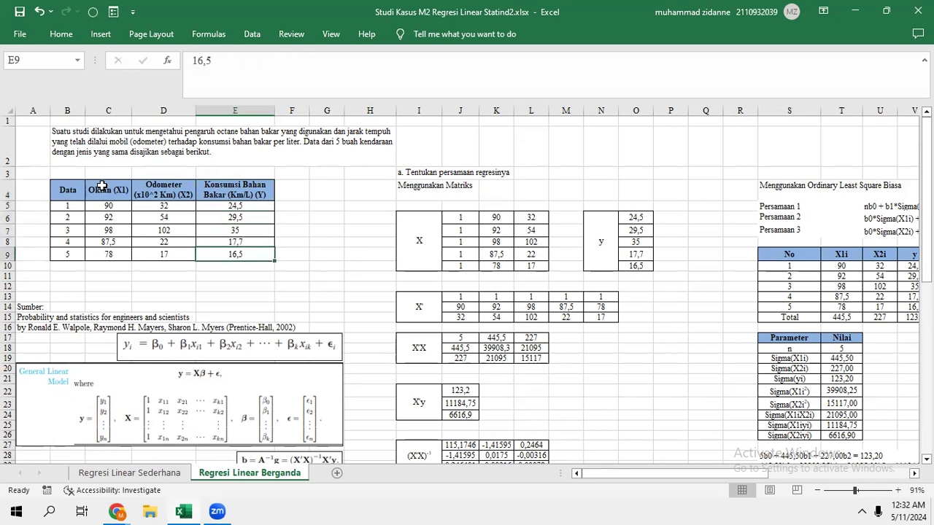
{"action": "scroll", "coordinate": [311, 207], "scroll_direction": "right", "scroll_amount": 3}
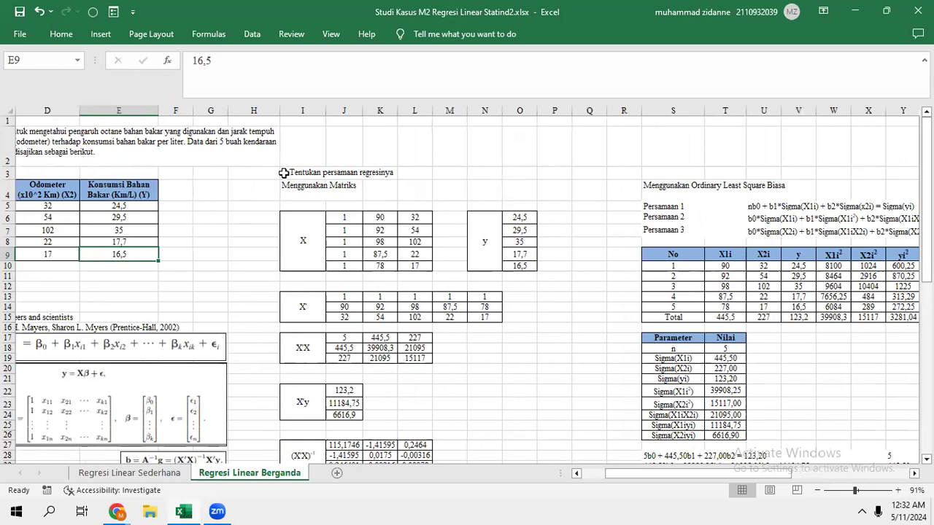
{"action": "scroll", "coordinate": [238, 213], "scroll_direction": "left", "scroll_amount": 3}
- Examine the multiple regression equation and the General Linear Model matrix form, and relate them to the octane and odometer data
{"action": "scroll", "coordinate": [91, 166], "scroll_direction": "down", "scroll_amount": 2}
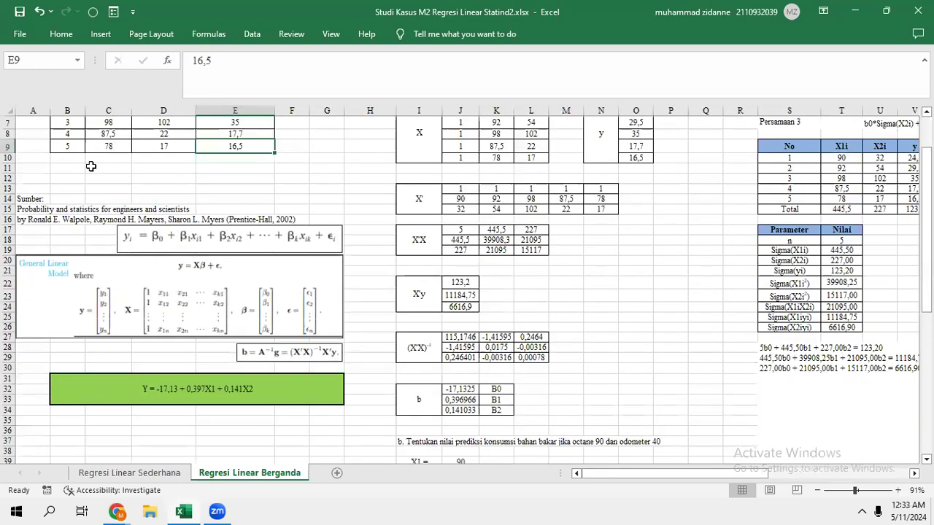
{"action": "left_click", "coordinate": [193, 246]}
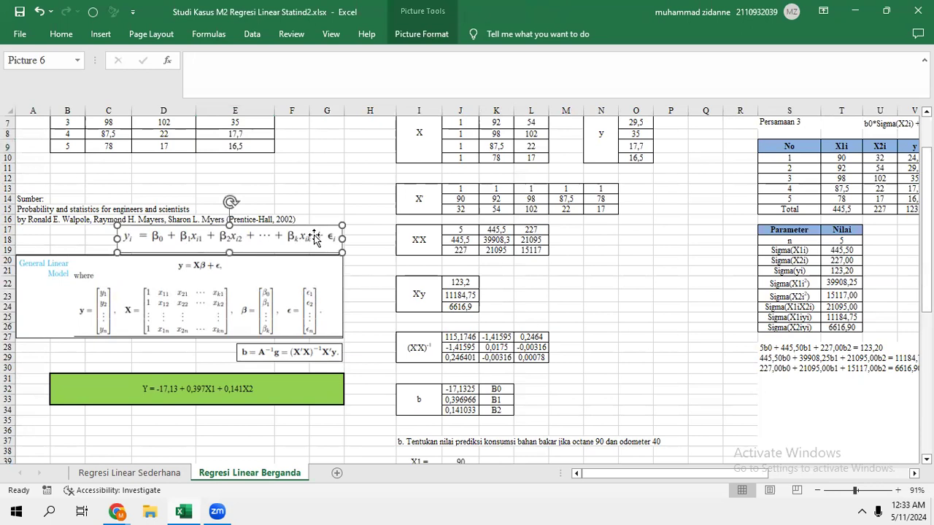
{"action": "left_click", "coordinate": [187, 272]}
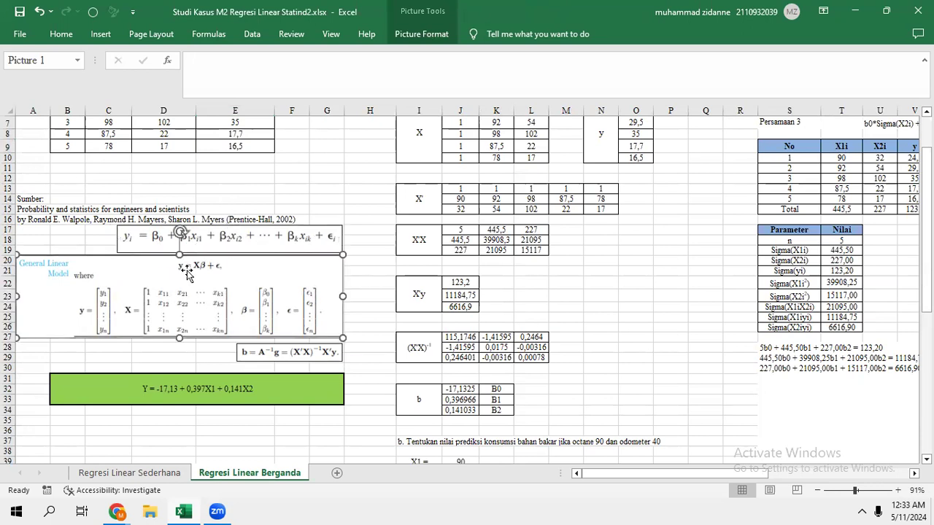
{"action": "left_click", "coordinate": [159, 242]}
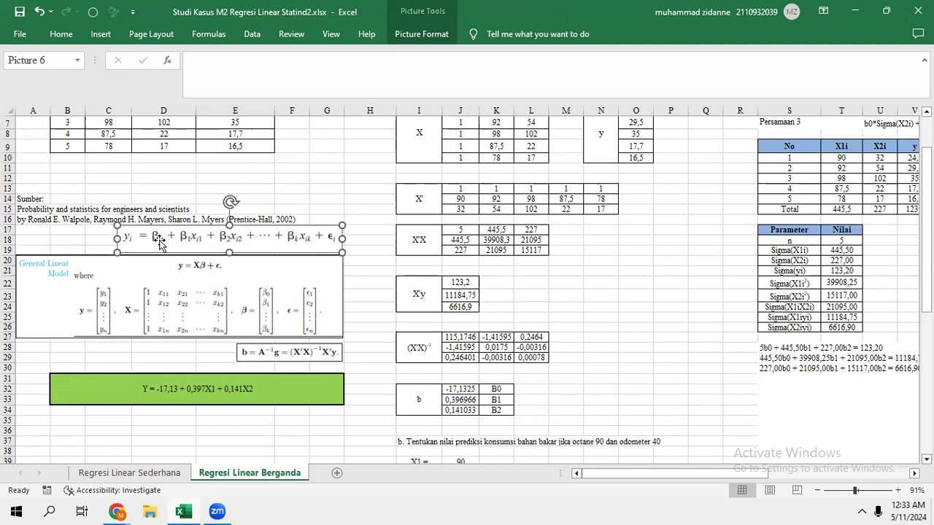
{"action": "scroll", "coordinate": [160, 243], "scroll_direction": "up", "scroll_amount": 2}
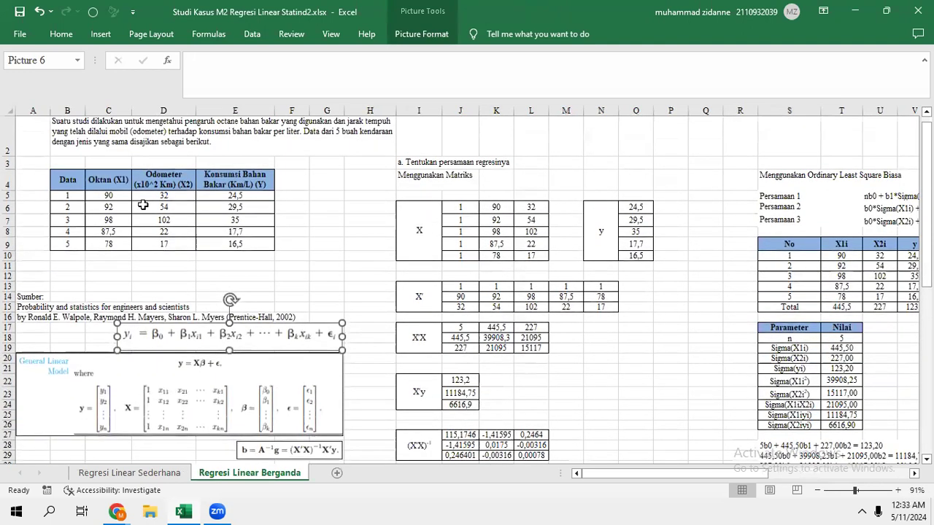
{"action": "left_click", "coordinate": [143, 206]}
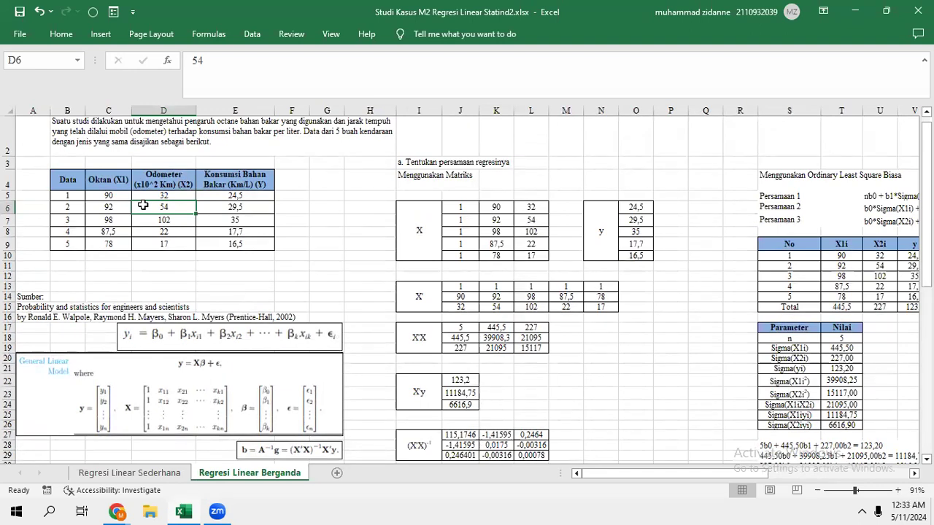
- Compare the Menggunakan Matriks and Menggunakan Ordinary Least Square Biasa solution sections and bring the matrix model formulas back into view
{"action": "scroll", "coordinate": [331, 300], "scroll_direction": "right", "scroll_amount": 2}
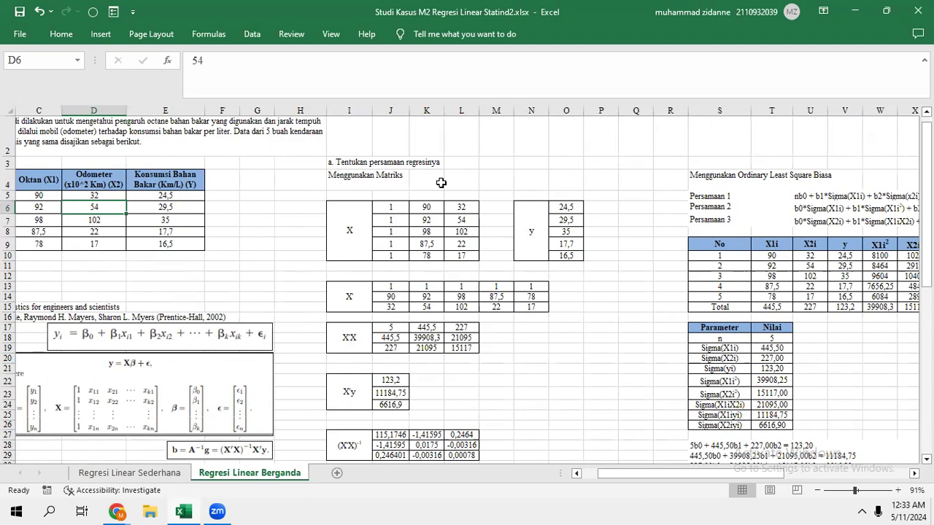
{"action": "key", "text": "Left"}
{"action": "key", "text": "Right"}
{"action": "key", "text": "Right"}
{"action": "key", "text": "Right"}
{"action": "key", "text": "Right"}
{"action": "key", "text": "Right"}
{"action": "key", "text": "Right"}
{"action": "key", "text": "Right"}
{"action": "key", "text": "Right"}
{"action": "key", "text": "Right"}
{"action": "key", "text": "Right"}
{"action": "key", "text": "Right"}
{"action": "key", "text": "Right"}
{"action": "key", "text": "Right"}
{"action": "key", "text": "Right"}
{"action": "key", "text": "Right"}
{"action": "key", "text": "Right"}
{"action": "key", "text": "Right"}
{"action": "key", "text": "Right"}
{"action": "key", "text": "Right"}
{"action": "key", "text": "Right"}
{"action": "key", "text": "Right"}
{"action": "key", "text": "Right"}
{"action": "key", "text": "Right"}
{"action": "key", "text": "Right"}
{"action": "key", "text": "Right"}
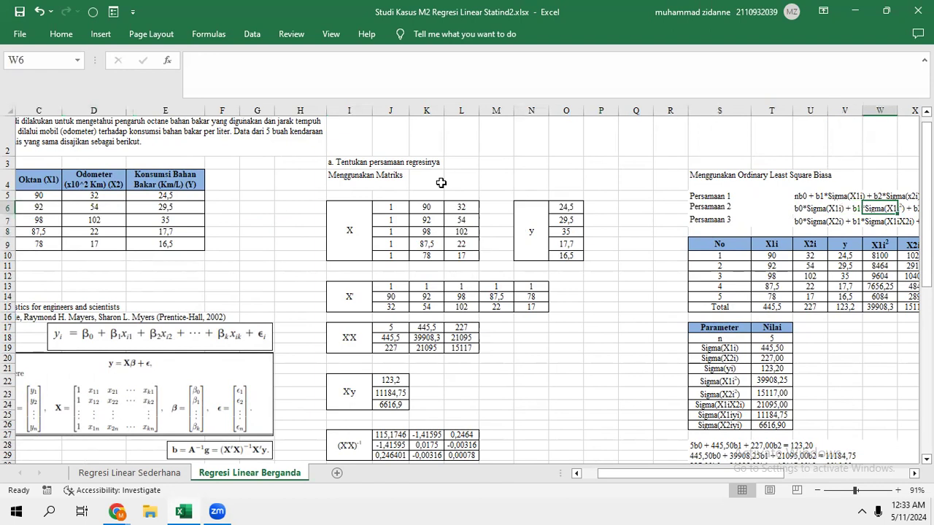
{"action": "key", "text": "Left"}
{"action": "key", "text": "Left"}
{"action": "key", "text": "Left"}
{"action": "key", "text": "Left"}
{"action": "key", "text": "Left"}
{"action": "key", "text": "Left"}
{"action": "key", "text": "Left"}
{"action": "key", "text": "Left"}
{"action": "key", "text": "Left"}
{"action": "key", "text": "Left"}
{"action": "key", "text": "Left"}
{"action": "key", "text": "Left"}
{"action": "key", "text": "Left"}
{"action": "key", "text": "Left"}
{"action": "key", "text": "Left"}
{"action": "key", "text": "Left"}
{"action": "key", "text": "Left"}
{"action": "key", "text": "Left"}
{"action": "key", "text": "Left"}
{"action": "key", "text": "Left"}
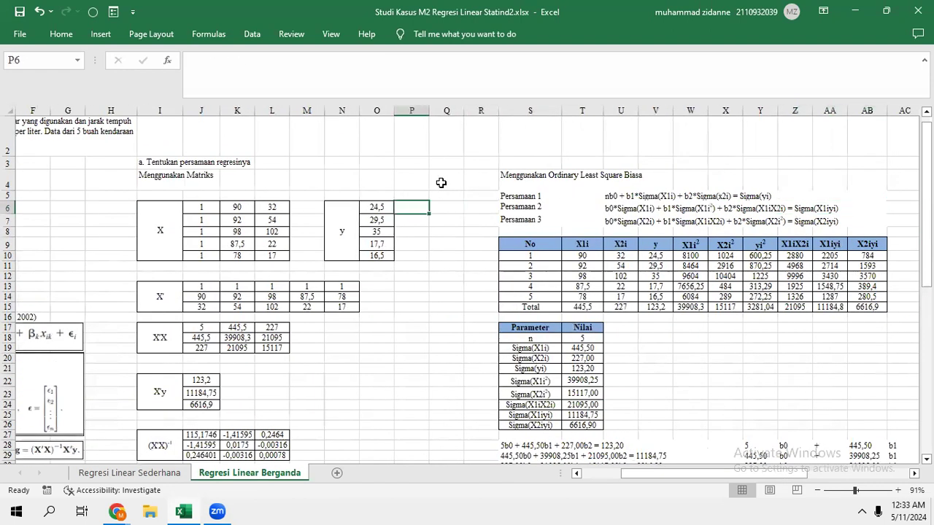
{"action": "key", "text": "Right"}
{"action": "key", "text": "Right"}
{"action": "key", "text": "Right"}
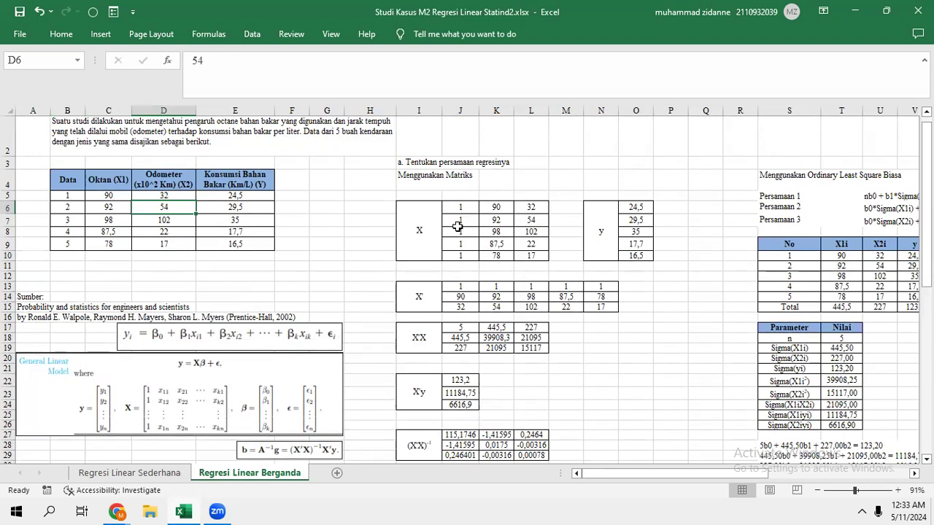
{"action": "scroll", "coordinate": [197, 296], "scroll_direction": "down", "scroll_amount": 3}
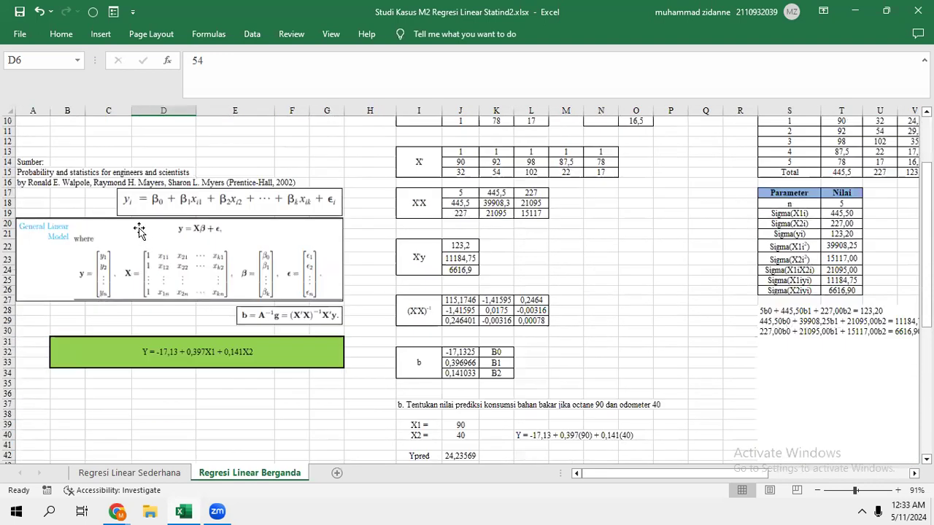
- Relate the General Linear Model to the y vector and re-enter =E5 in that vector's first cell, O6
{"action": "left_click", "coordinate": [150, 231]}
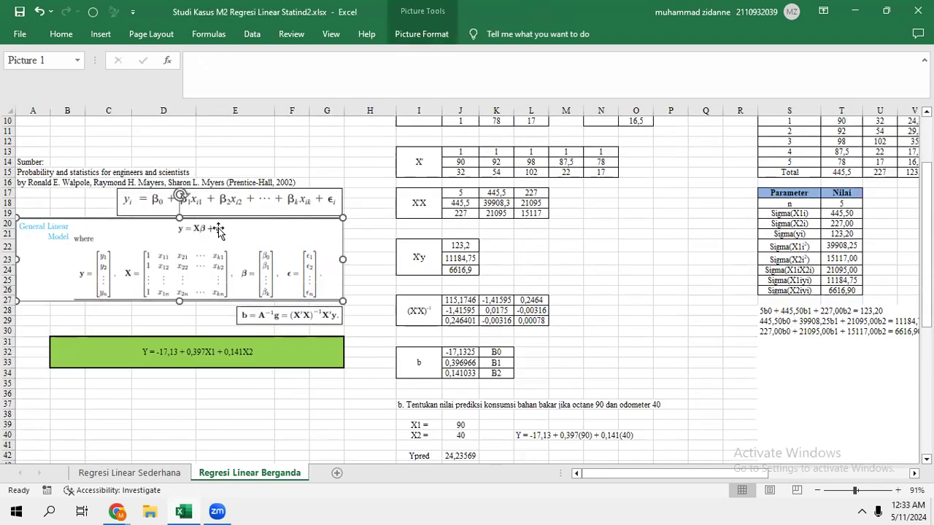
{"action": "scroll", "coordinate": [218, 230], "scroll_direction": "up", "scroll_amount": 2}
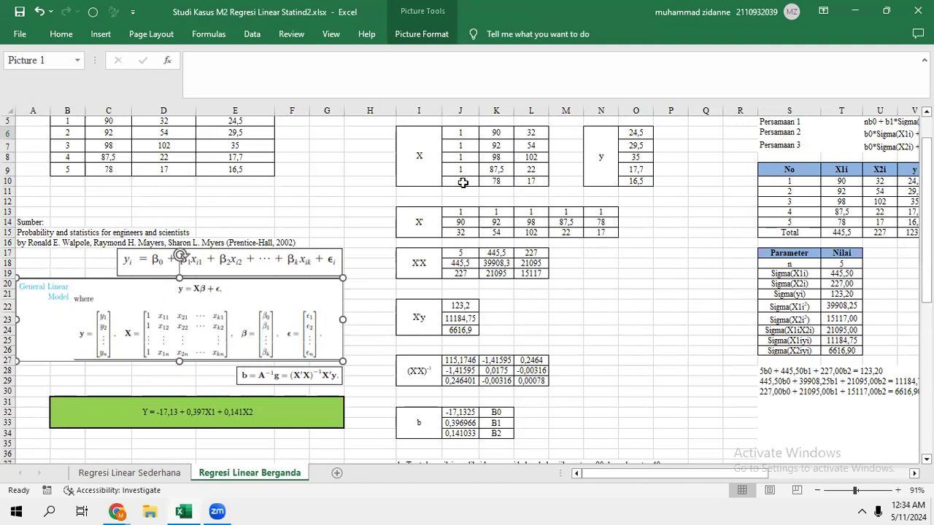
{"action": "left_click_drag", "start_coordinate": [632, 131], "coordinate": [635, 181]}
{"action": "key", "text": "Left"}
{"action": "left_click", "coordinate": [631, 132]}
{"action": "type", "text": "=E5"}
{"action": "key", "text": "Return"}
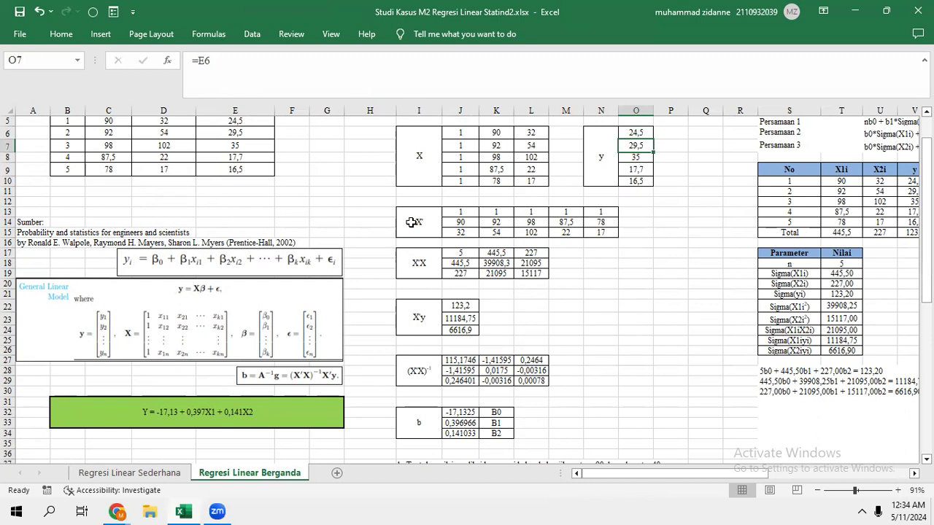
- Compare matrix X and its cell references with the octane and odometer data, and examine the formula for b
{"action": "scroll", "coordinate": [465, 198], "scroll_direction": "up", "scroll_amount": 2}
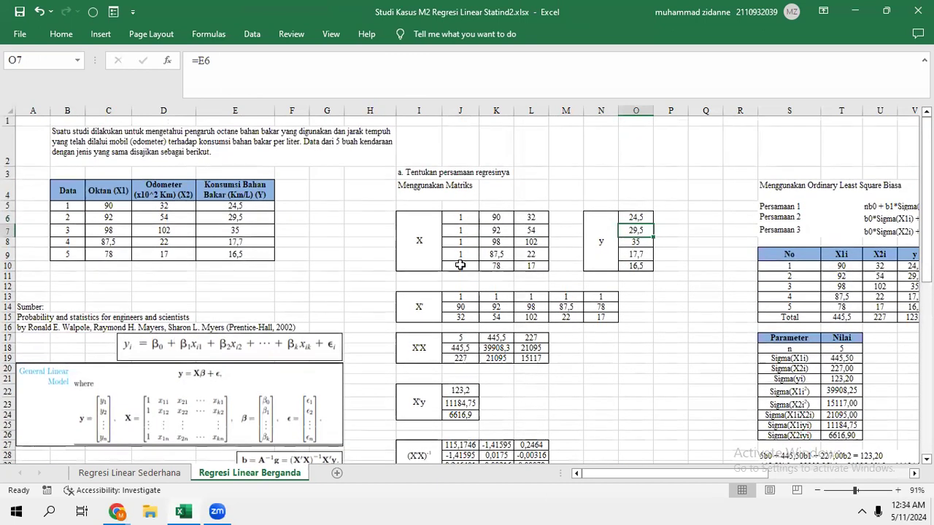
{"action": "scroll", "coordinate": [461, 266], "scroll_direction": "down", "scroll_amount": 2}
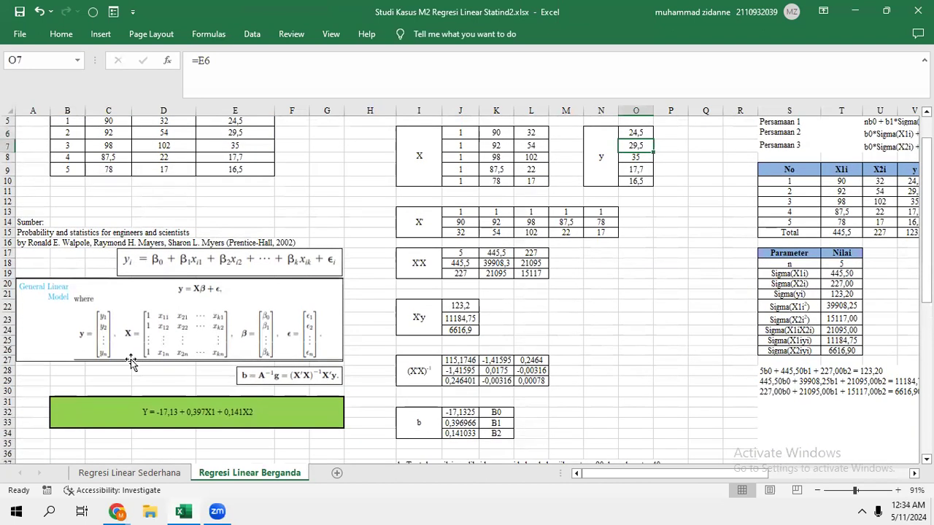
{"action": "left_click", "coordinate": [490, 139]}
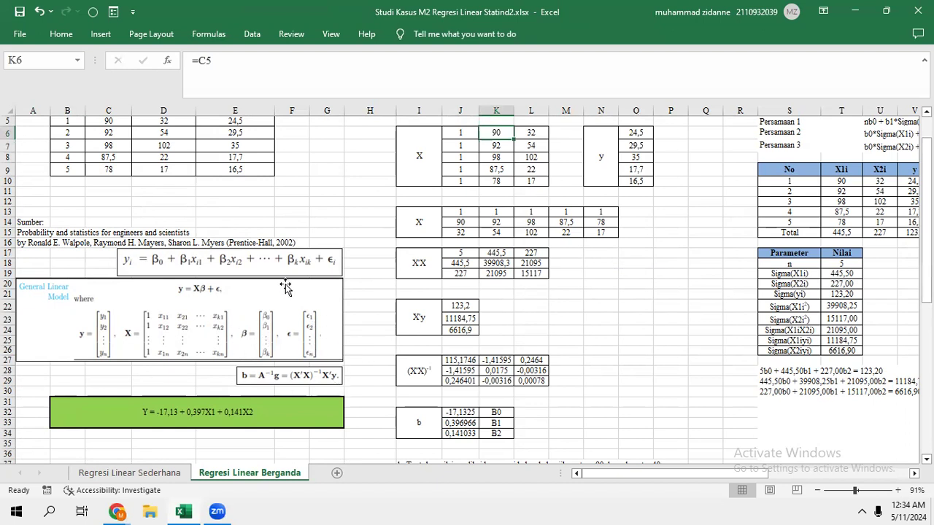
{"action": "left_click", "coordinate": [254, 378]}
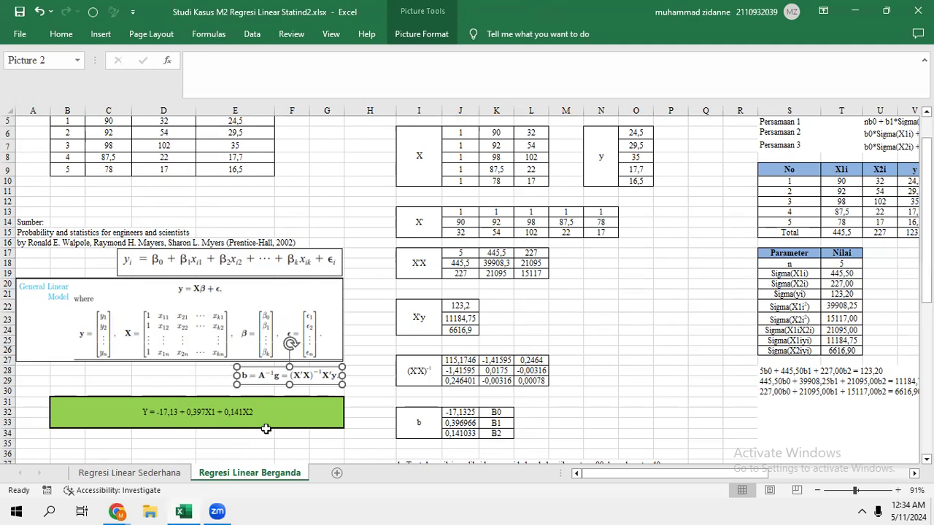
- Inspect the TRANSPOSE formula behind the X' matrix and the matrix X it is built from
{"action": "left_click", "coordinate": [436, 216]}
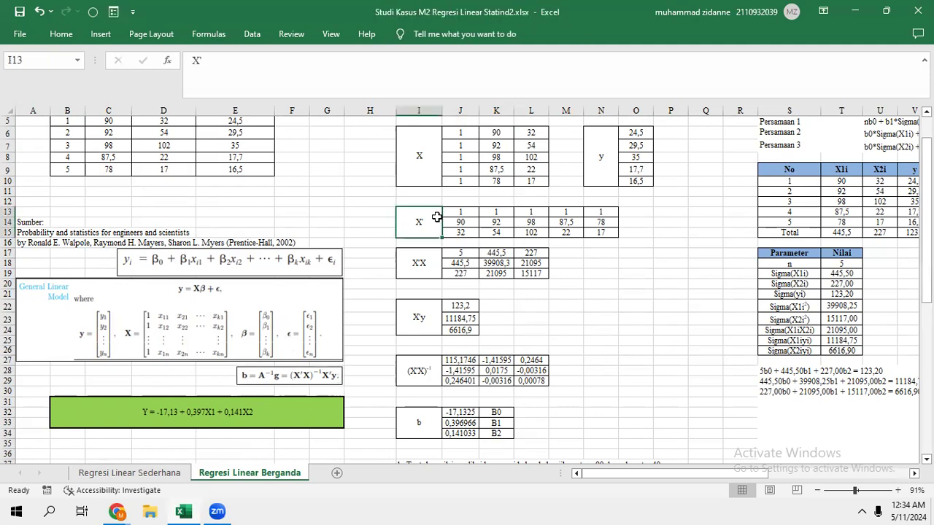
{"action": "left_click", "coordinate": [481, 217]}
{"action": "left_click", "coordinate": [465, 213]}
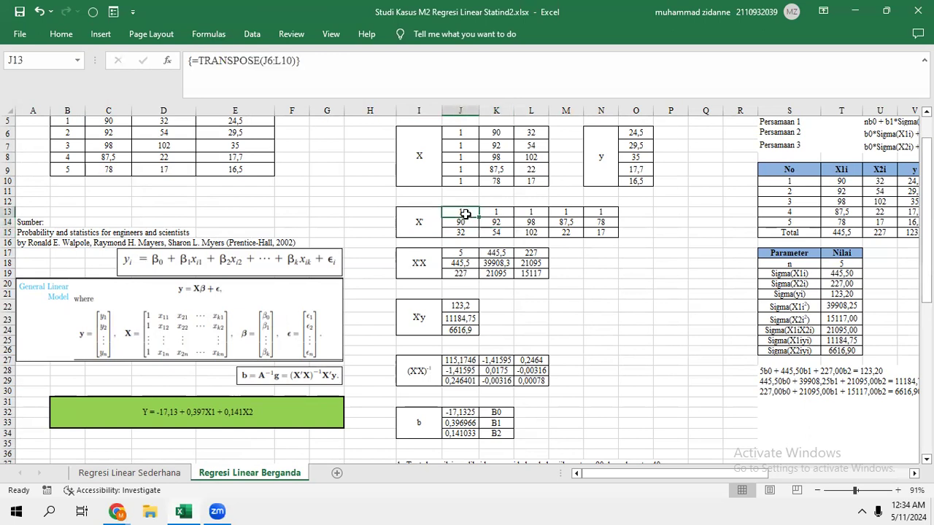
{"action": "scroll", "coordinate": [465, 213], "scroll_direction": "up", "scroll_amount": 1}
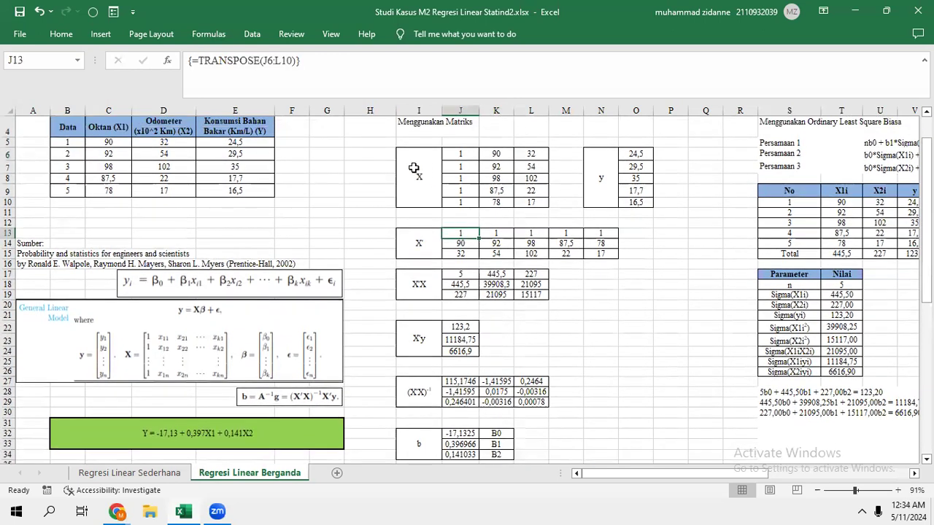
{"action": "left_click", "coordinate": [413, 167]}
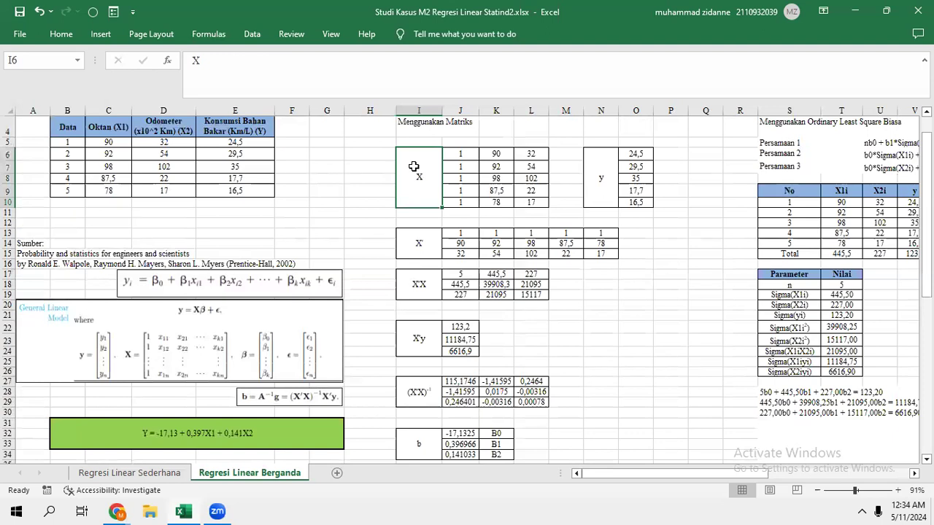
- Re-enter =TRANSPOSE(J6:L10) as an array formula over the whole X' block J13:N15
{"action": "left_click", "coordinate": [463, 235]}
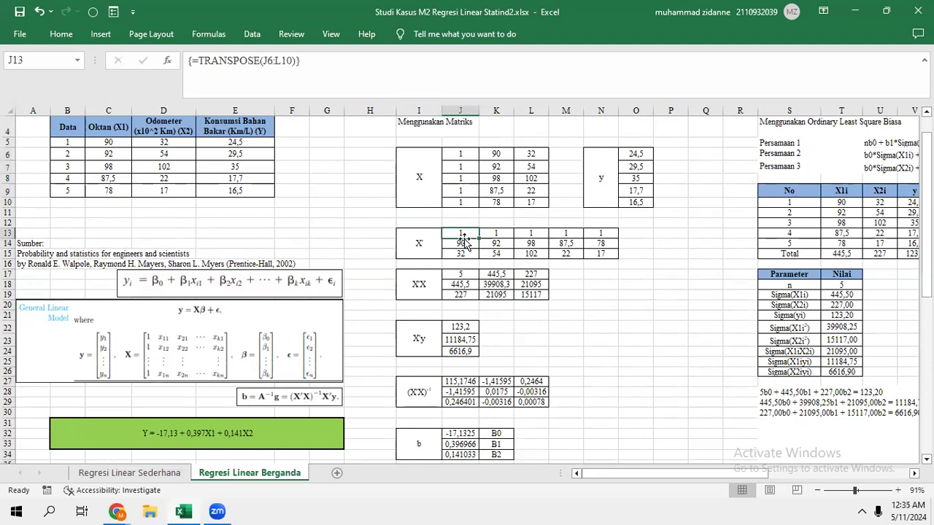
{"action": "key", "text": "shift+Down"}
{"action": "key", "text": "shift+Down"}
{"action": "key", "text": "shift+Right"}
{"action": "key", "text": "shift+Right"}
{"action": "key", "text": "shift+Right"}
{"action": "key", "text": "shift+Right"}
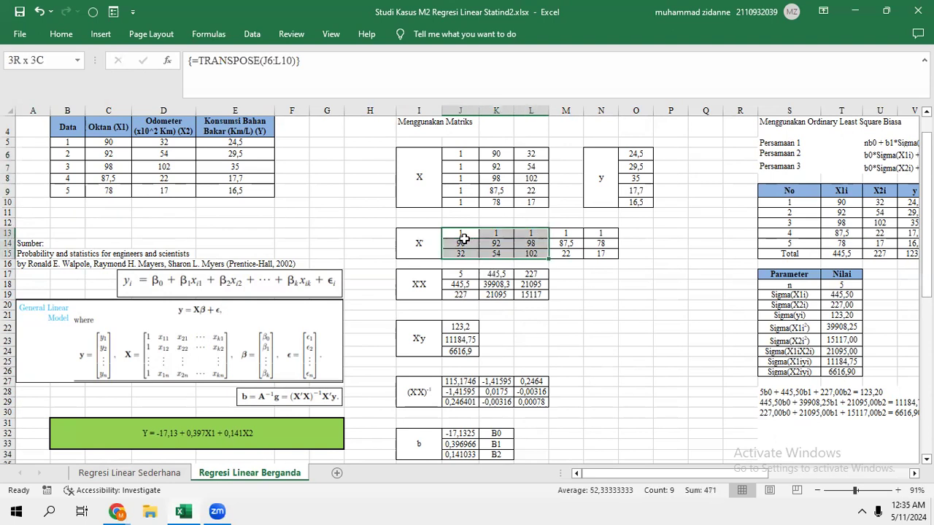
{"action": "left_click", "coordinate": [214, 75]}
{"action": "key", "text": "Home"}
{"action": "key", "text": "End"}
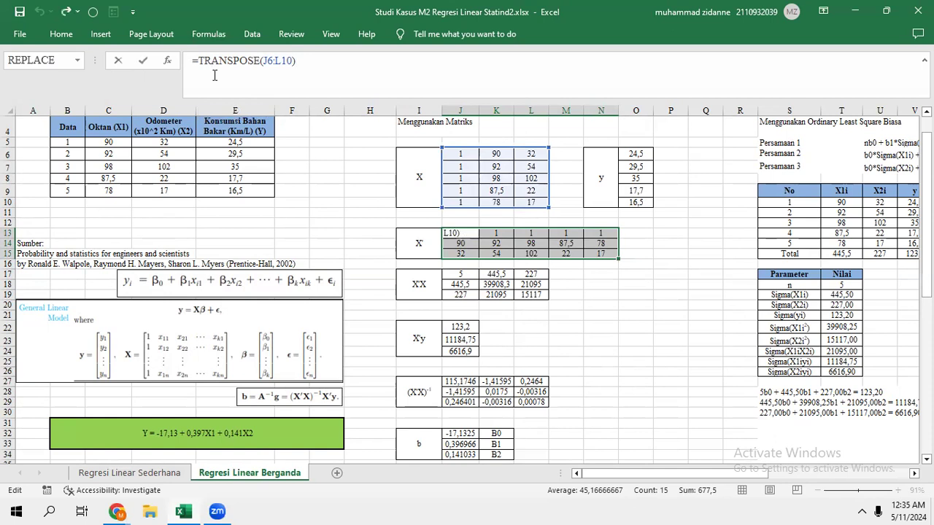
{"action": "key", "text": "ctrl+shift+Return"}
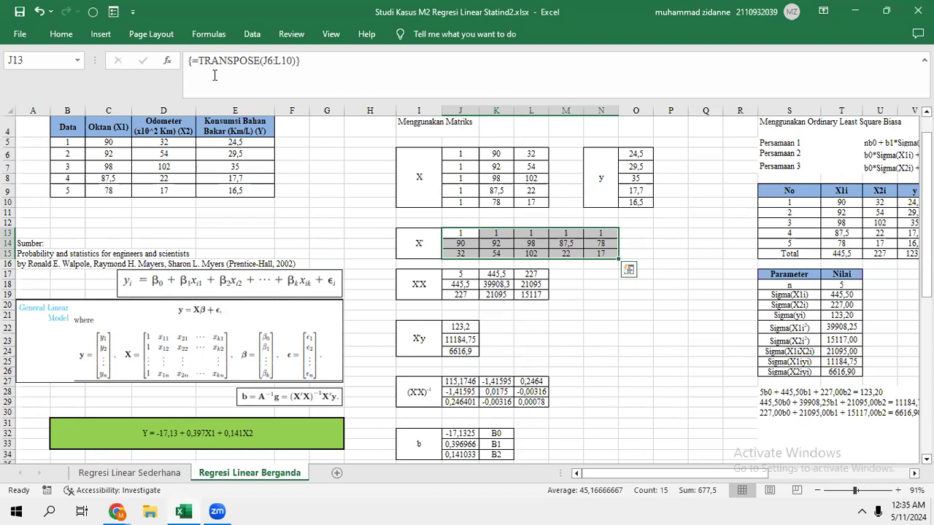
- Re-enter =MMULT(J13:N15;J6:L10) as an array formula over the X'X block J17:L19, reviewing both array arguments
{"action": "key", "text": "Down"}
{"action": "key", "text": "Down"}
{"action": "key", "text": "Down"}
{"action": "key", "text": "Down"}
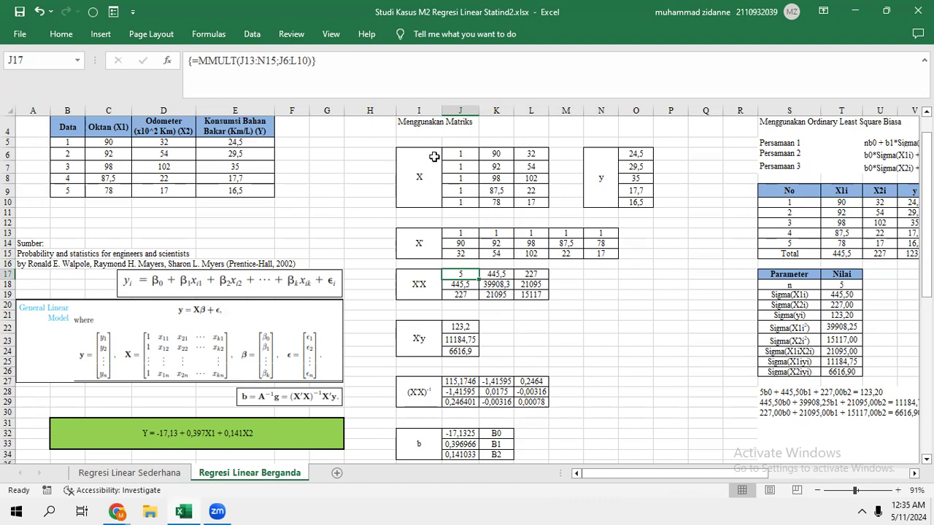
{"action": "key", "text": "shift+Right"}
{"action": "key", "text": "shift+Right"}
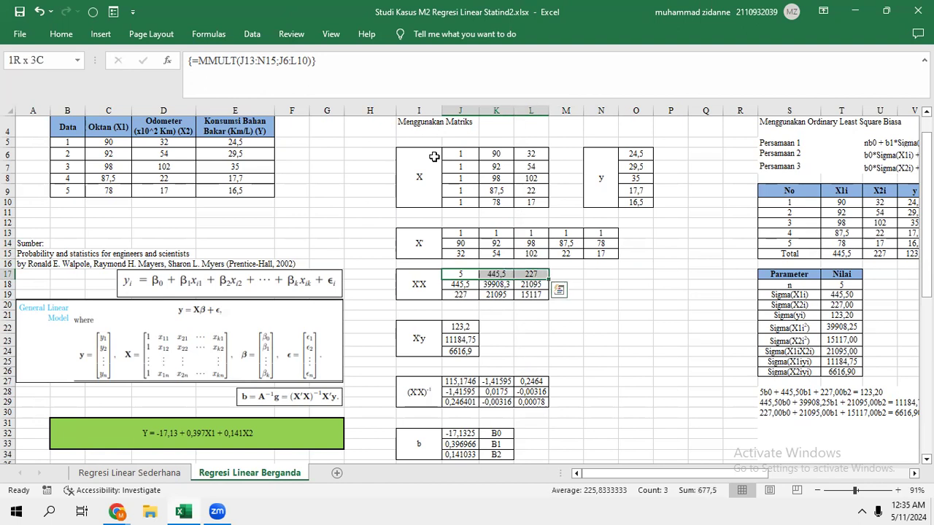
{"action": "key", "text": "shift+Down"}
{"action": "key", "text": "shift+Down"}
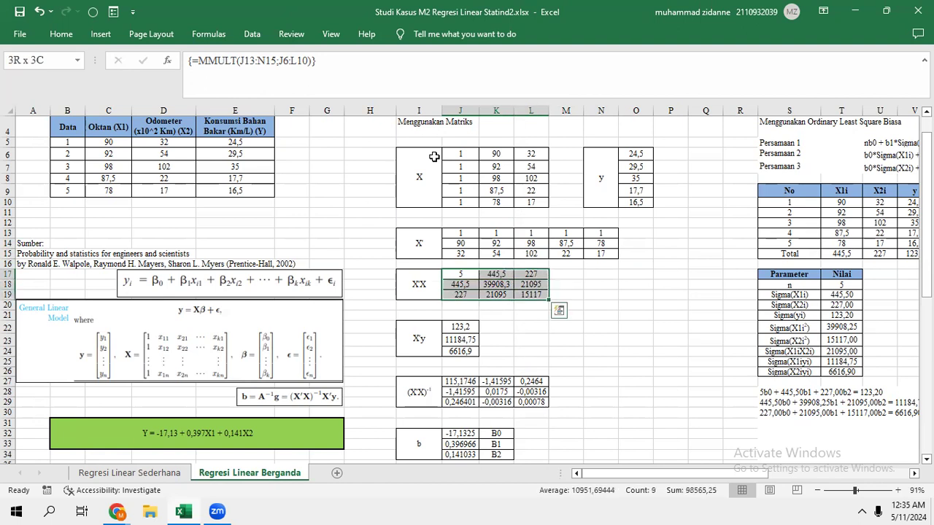
{"action": "left_click", "coordinate": [208, 75]}
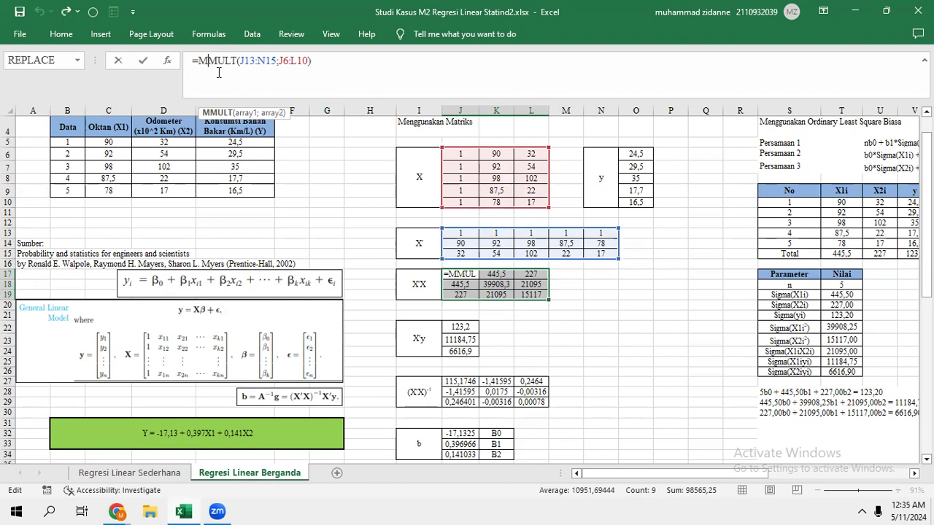
{"action": "key", "text": "Right"}
{"action": "key", "text": "Right"}
{"action": "key", "text": "Right"}
{"action": "key", "text": "Right"}
{"action": "key", "text": "Right"}
{"action": "key", "text": "Right"}
{"action": "key", "text": "Right"}
{"action": "key", "text": "Right"}
{"action": "key", "text": "Right"}
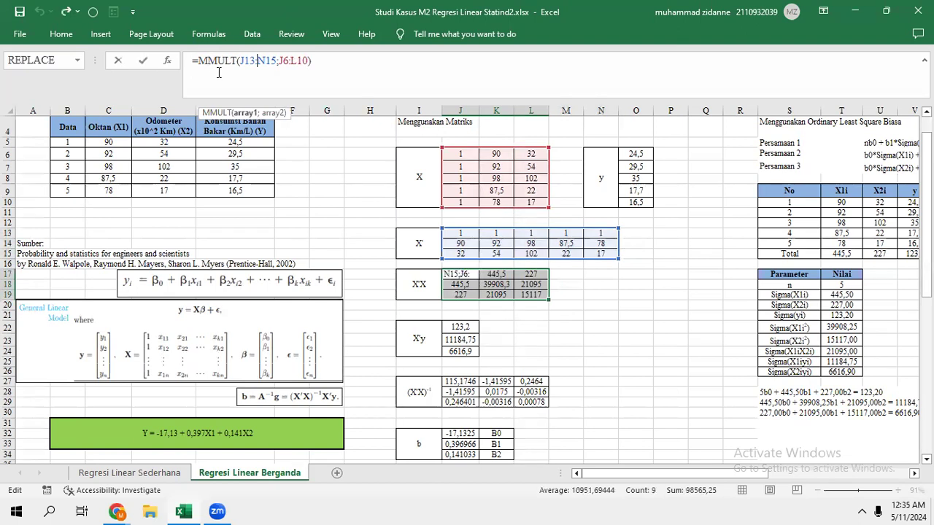
{"action": "left_click", "coordinate": [319, 75]}
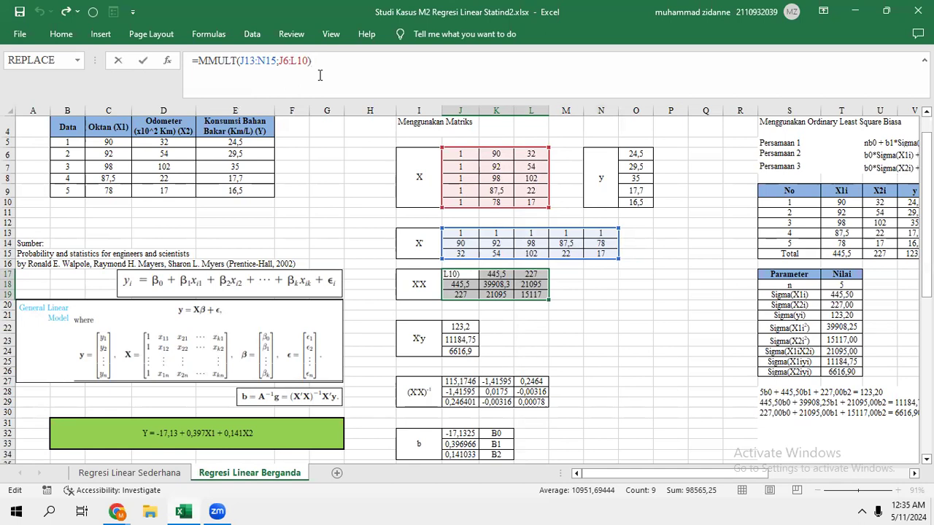
{"action": "key", "text": "ctrl+shift+Return"}
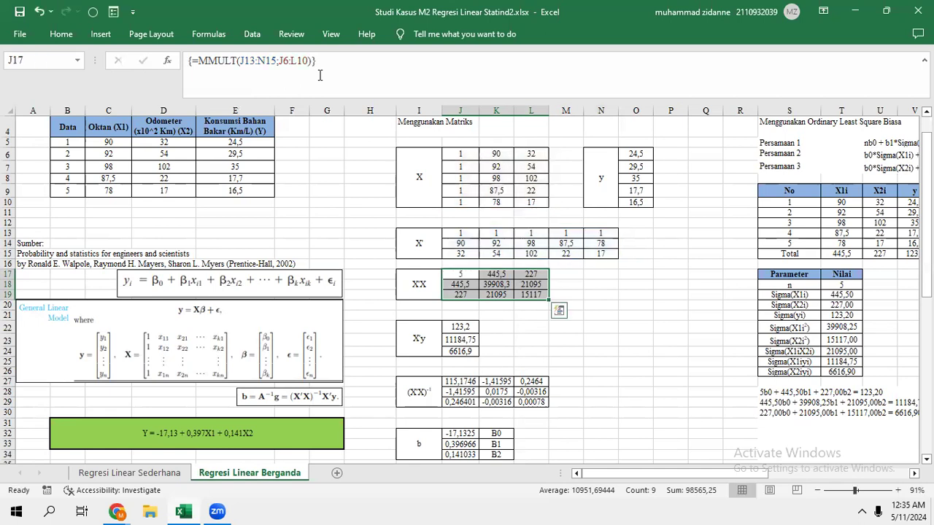
- Inspect the X'y block J22:J24 and the ranges used by its MMULT(J13:N15;O6:O10) formula, leaving the formula unchanged
{"action": "key", "text": "Down"}
{"action": "key", "text": "Down"}
{"action": "key", "text": "Down"}
{"action": "key", "text": "Down"}
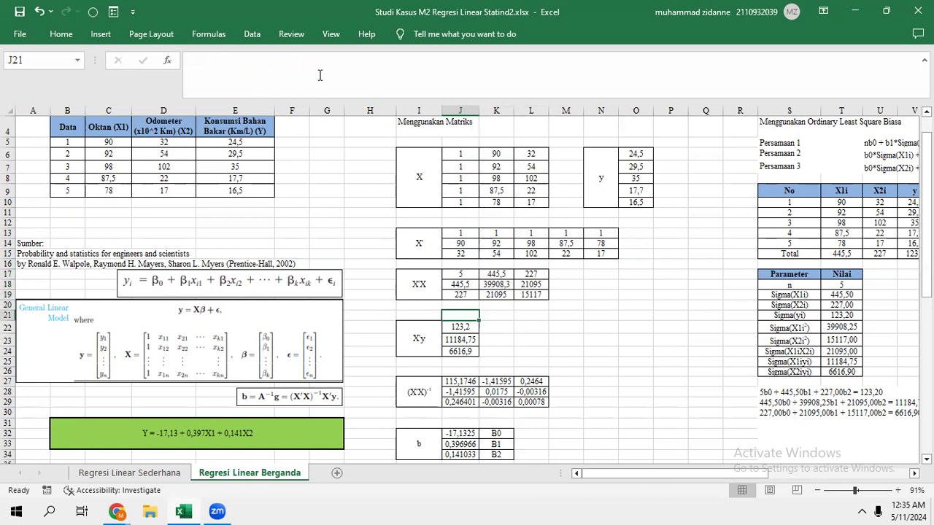
{"action": "left_click", "coordinate": [426, 346]}
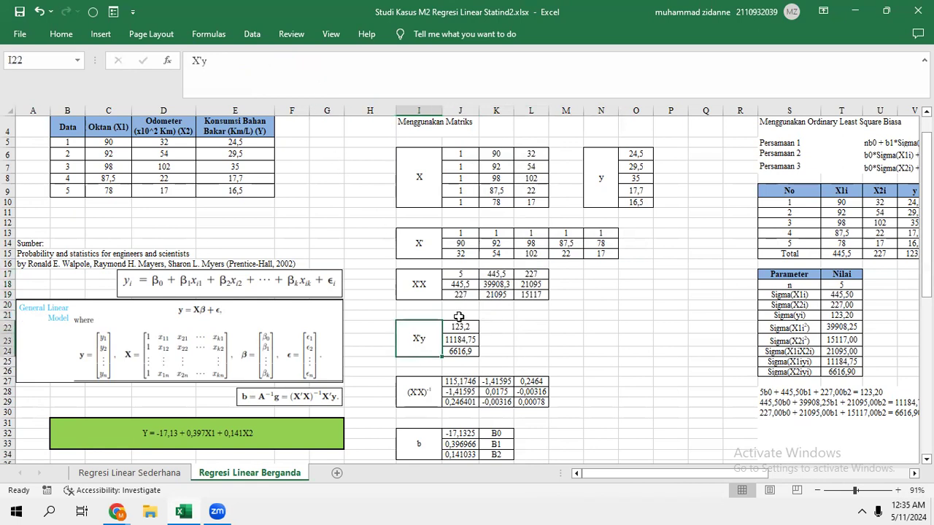
{"action": "left_click", "coordinate": [460, 327]}
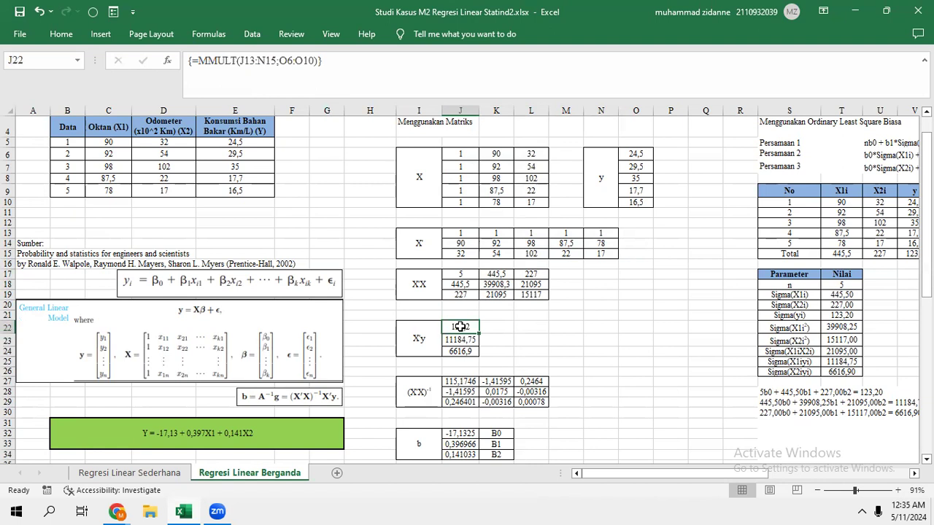
{"action": "key", "text": "shift+Down"}
{"action": "key", "text": "shift+Down"}
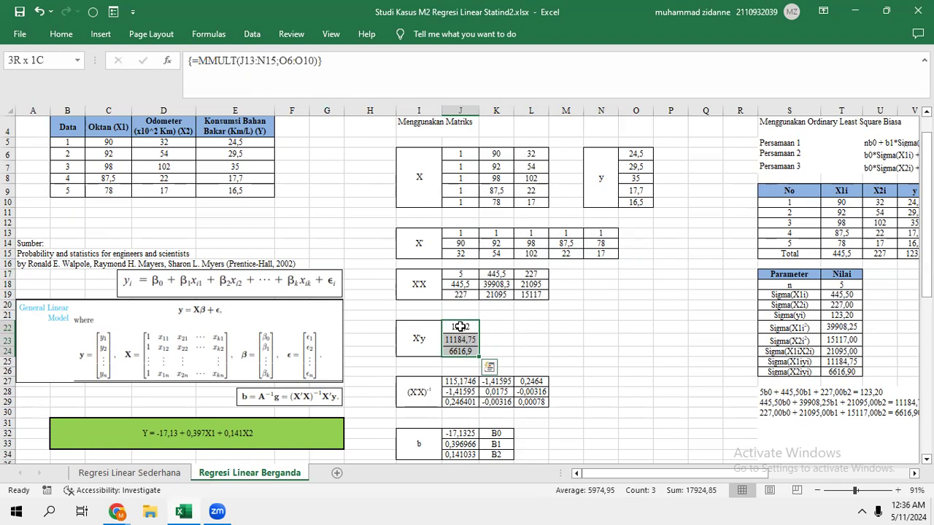
{"action": "scroll", "coordinate": [460, 327], "scroll_direction": "down", "scroll_amount": 2}
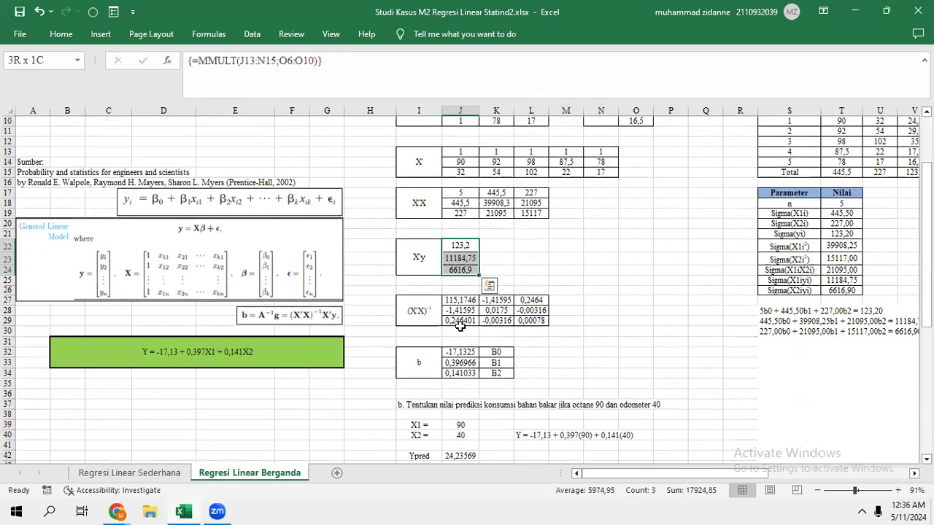
{"action": "left_click", "coordinate": [281, 95]}
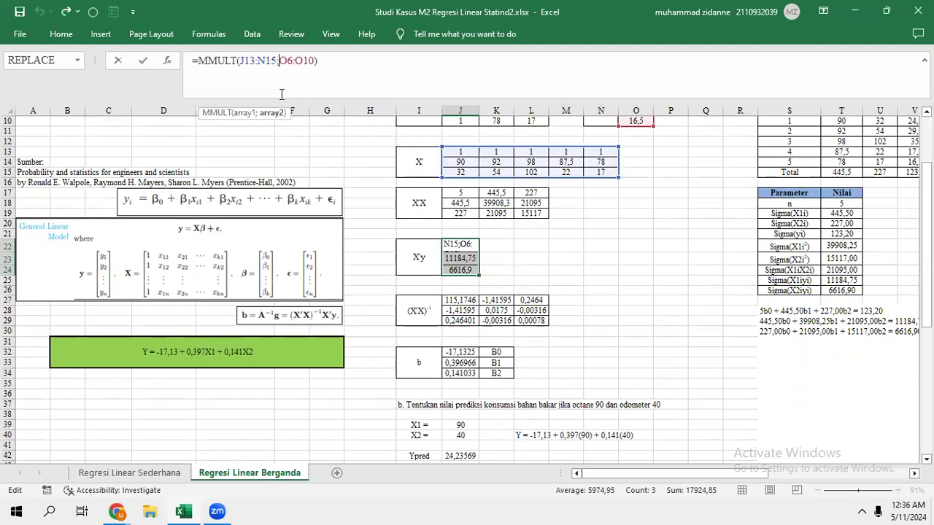
{"action": "key", "text": "Return"}
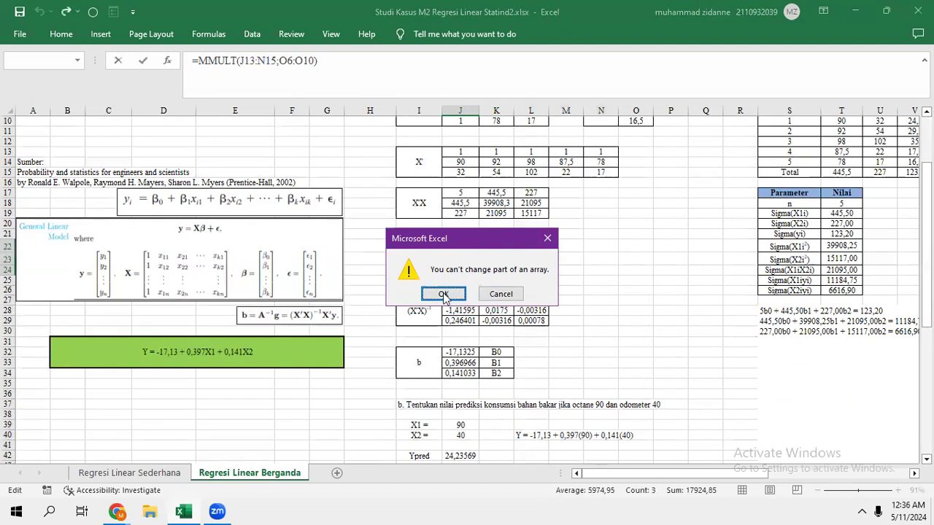
{"action": "left_click", "coordinate": [496, 295]}
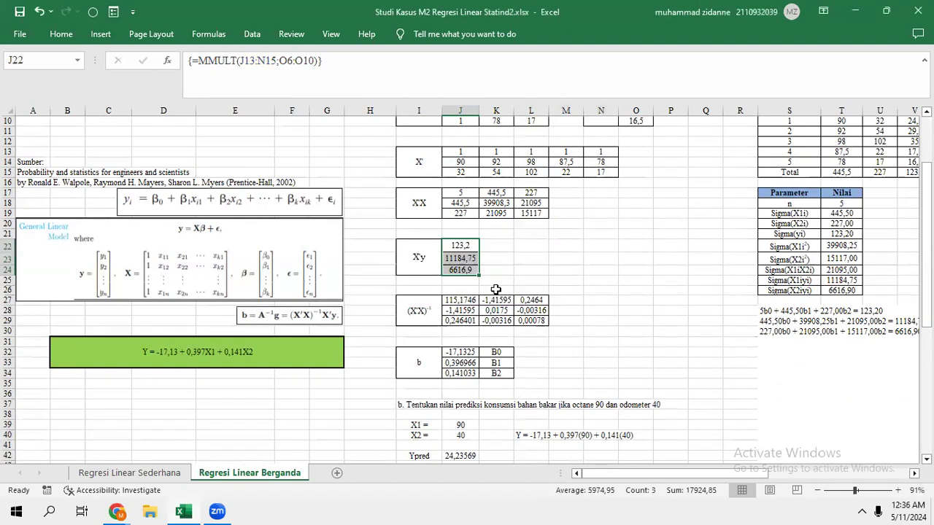
- Inspect the MINVERSE formula in J27 behind the (X'X)-1 matrix and the X'X range it inverts, leaving it unchanged
{"action": "left_click", "coordinate": [438, 300]}
{"action": "scroll", "coordinate": [440, 297], "scroll_direction": "down", "scroll_amount": 2}
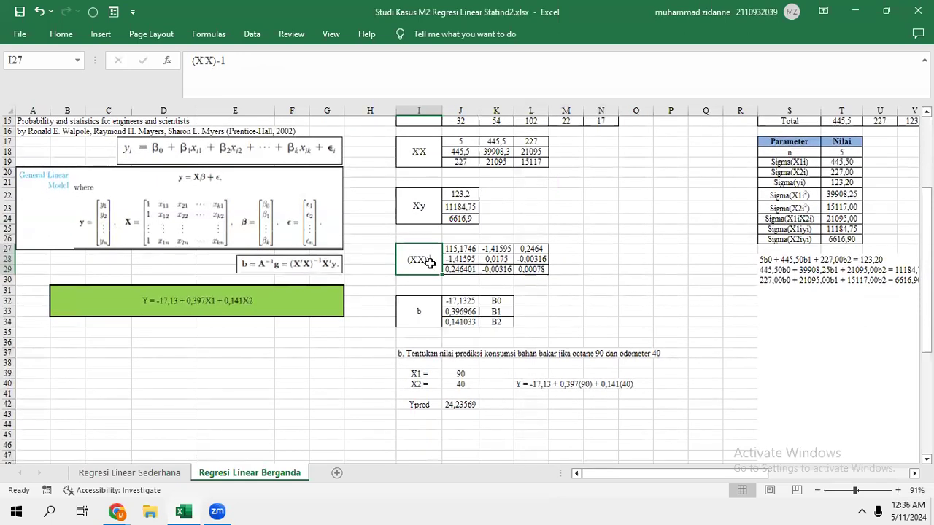
{"action": "key", "text": "Right"}
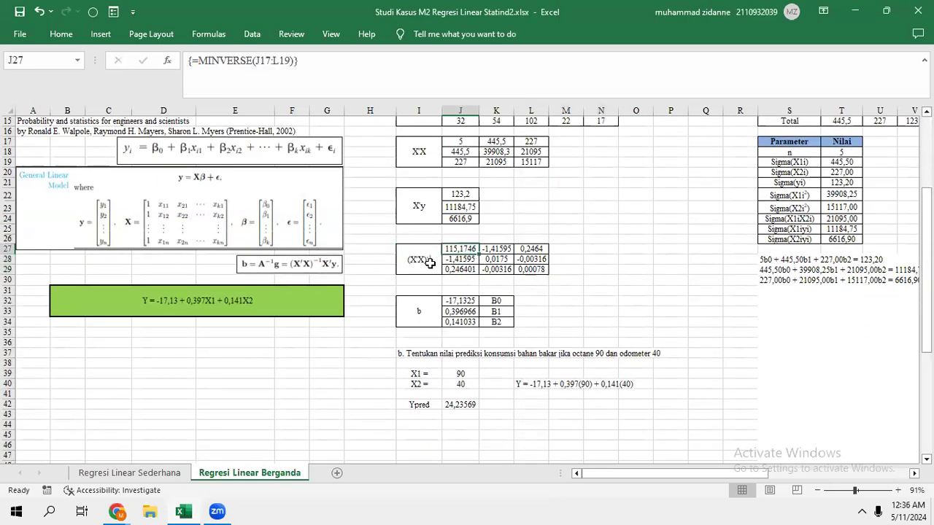
{"action": "scroll", "coordinate": [430, 264], "scroll_direction": "up", "scroll_amount": 4}
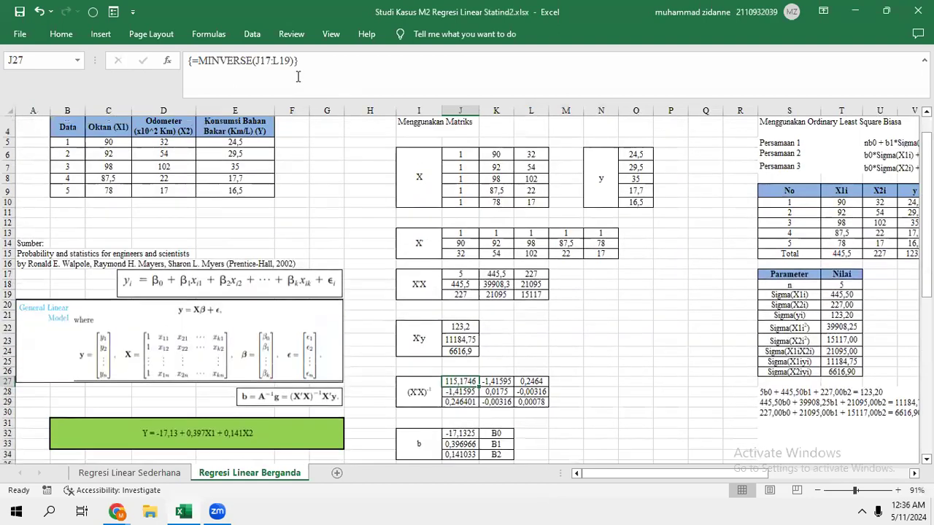
{"action": "left_click", "coordinate": [297, 75]}
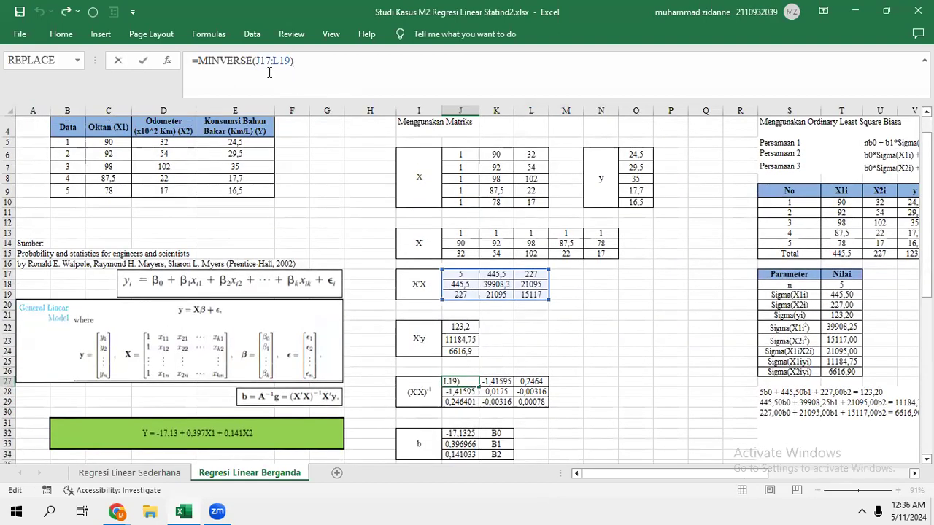
{"action": "key", "text": "Return"}
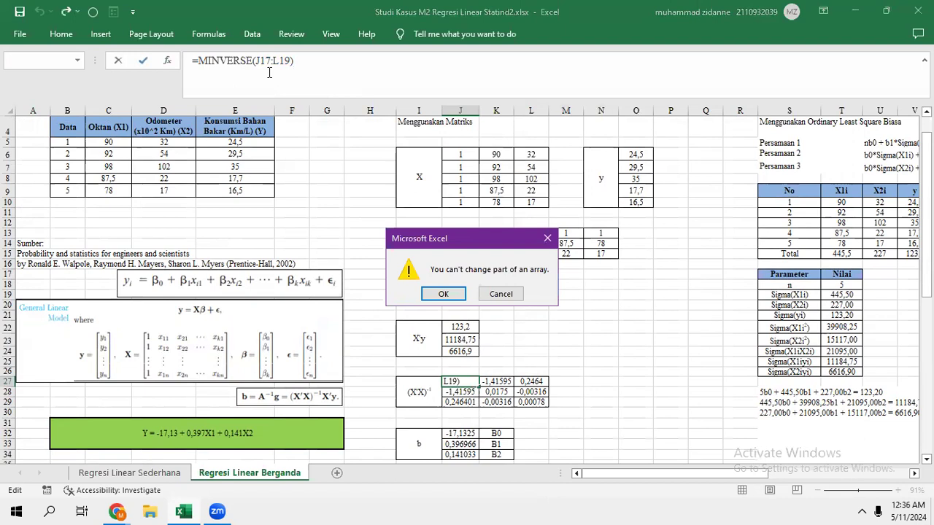
{"action": "left_click", "coordinate": [499, 295]}
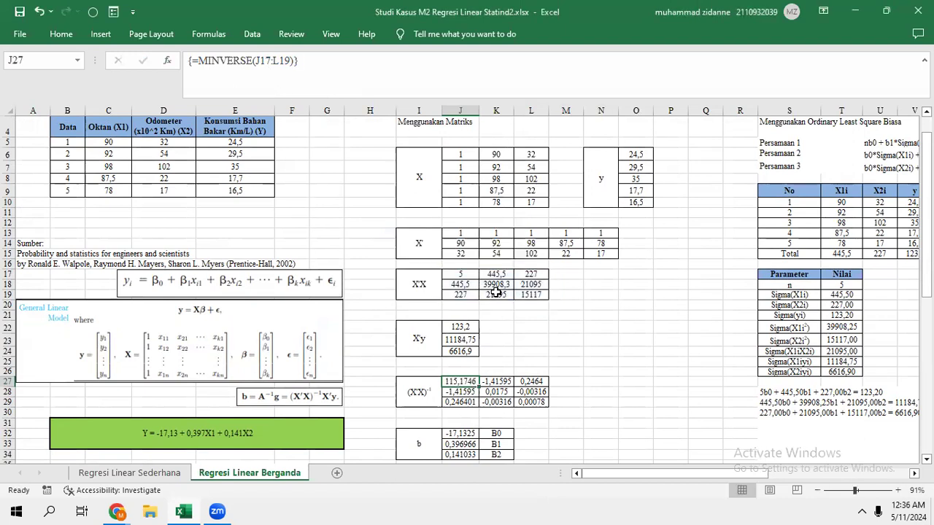
- Re-enter =MINVERSE(J17:L19) as an array formula over the whole (X'X)-1 block J27:L29
{"action": "key", "text": "Up"}
{"action": "key", "text": "shift+Right"}
{"action": "key", "text": "shift+Right"}
{"action": "key", "text": "shift+Down"}
{"action": "key", "text": "shift+Down"}
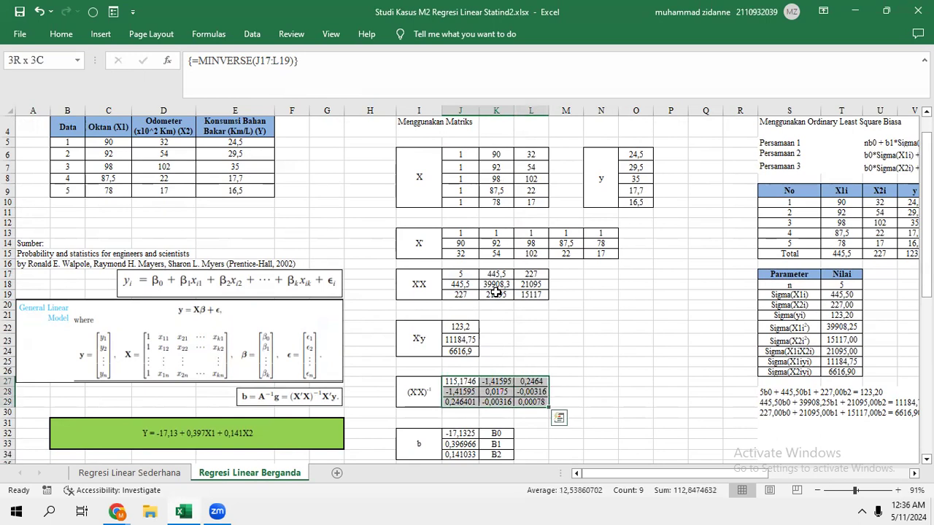
{"action": "left_click", "coordinate": [274, 78]}
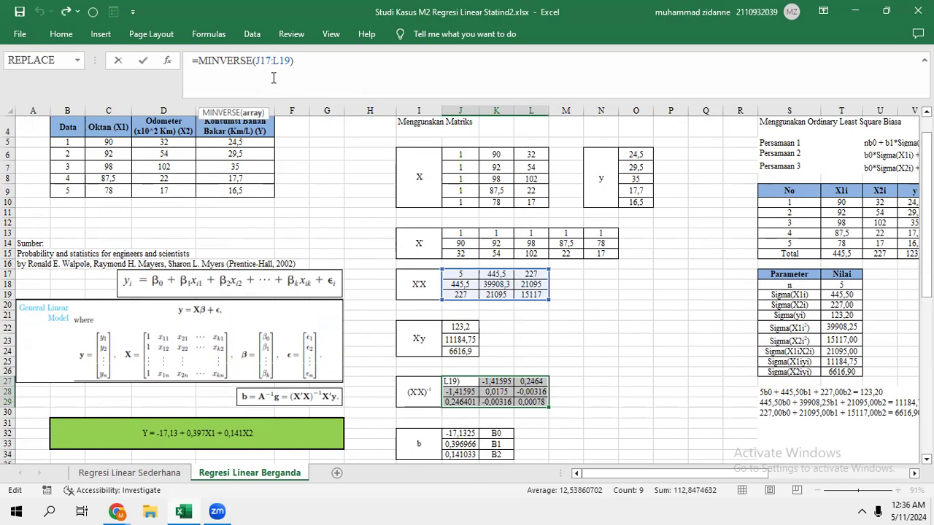
{"action": "key", "text": "ctrl+shift+Return"}
{"action": "key", "text": "Return"}
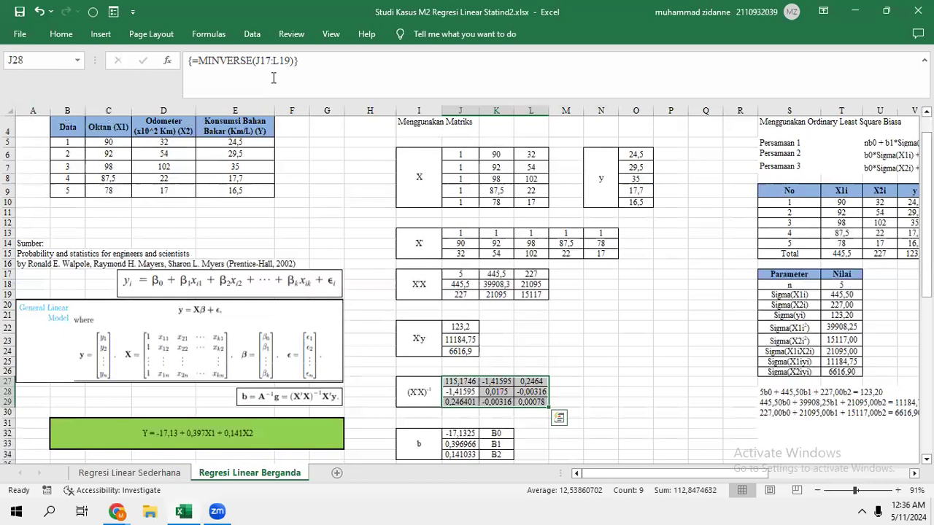
{"action": "key", "text": "Down"}
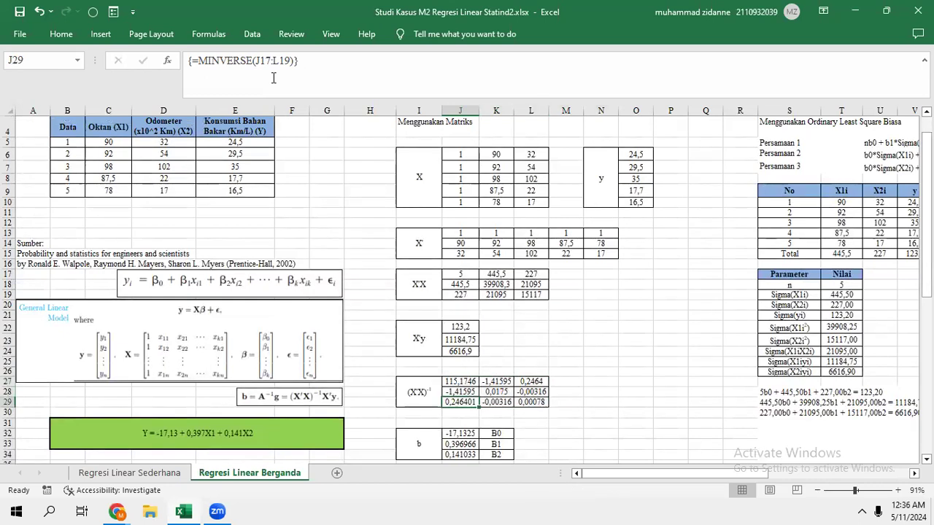
- Inspect the MMULT(J27:L29;J22:J24) formula in the b block and the two ranges it multiplies, leaving it unchanged
{"action": "scroll", "coordinate": [382, 310], "scroll_direction": "down", "scroll_amount": 3}
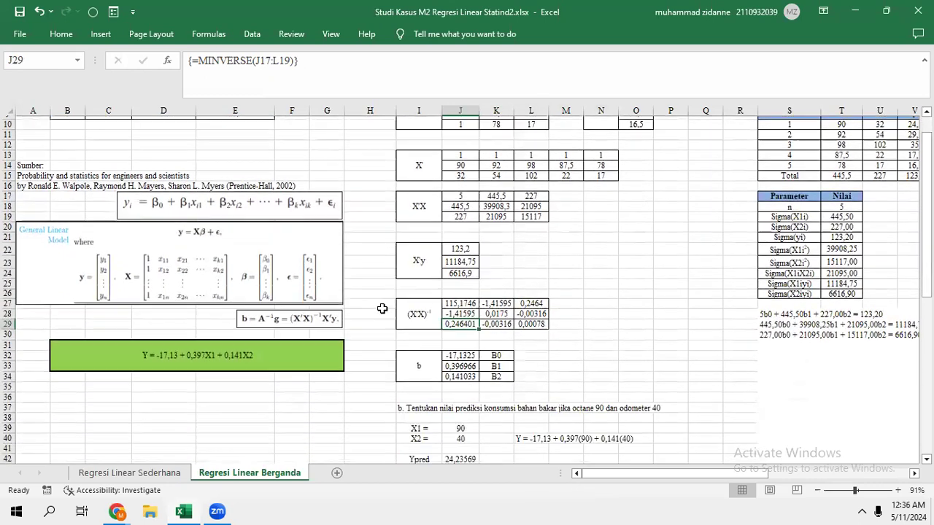
{"action": "left_click", "coordinate": [462, 340]}
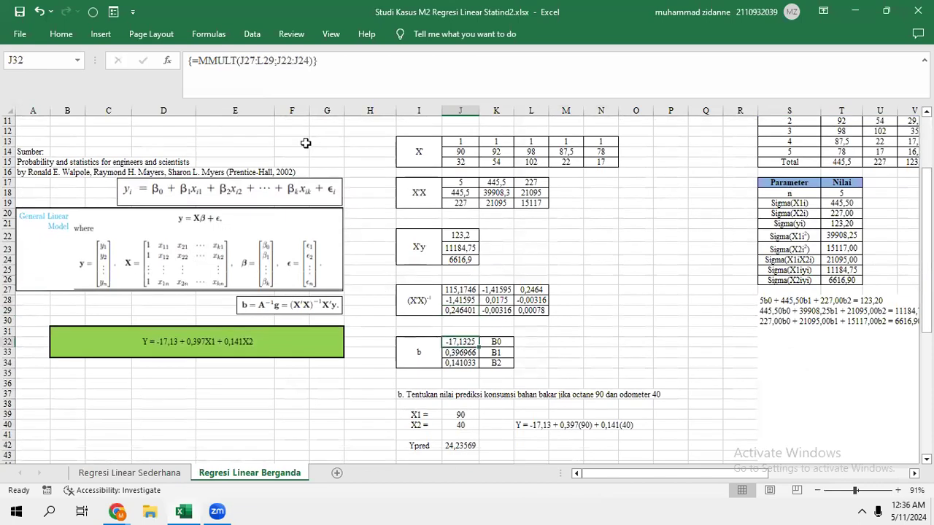
{"action": "left_click", "coordinate": [255, 79]}
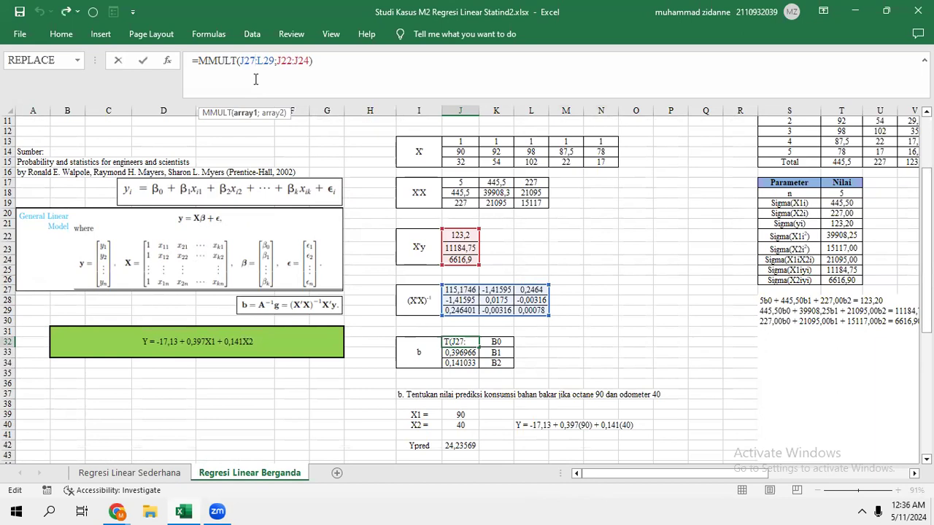
{"action": "key", "text": "Return"}
{"action": "left_click", "coordinate": [548, 237]}
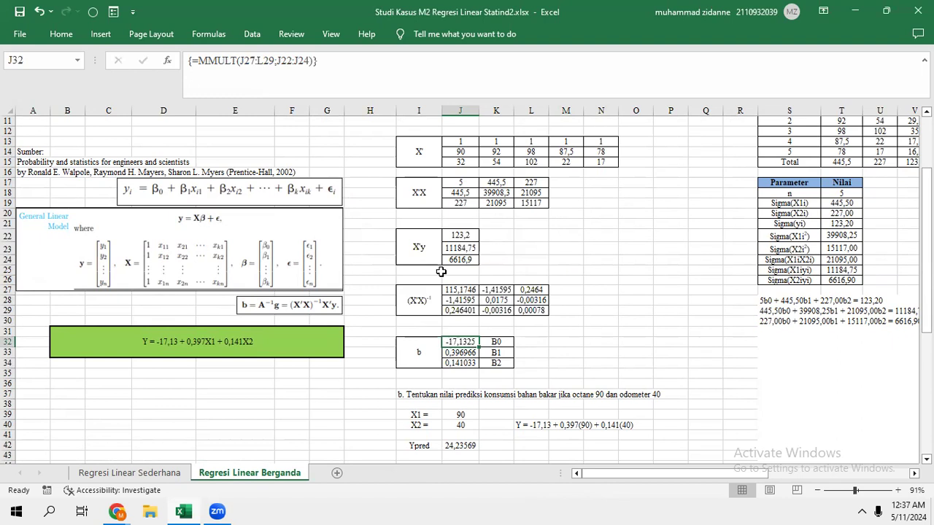
- Compare the B0, B1 and B2 coefficient labels with the regression equation in B31, leaving its text unchanged
{"action": "left_click", "coordinate": [502, 363]}
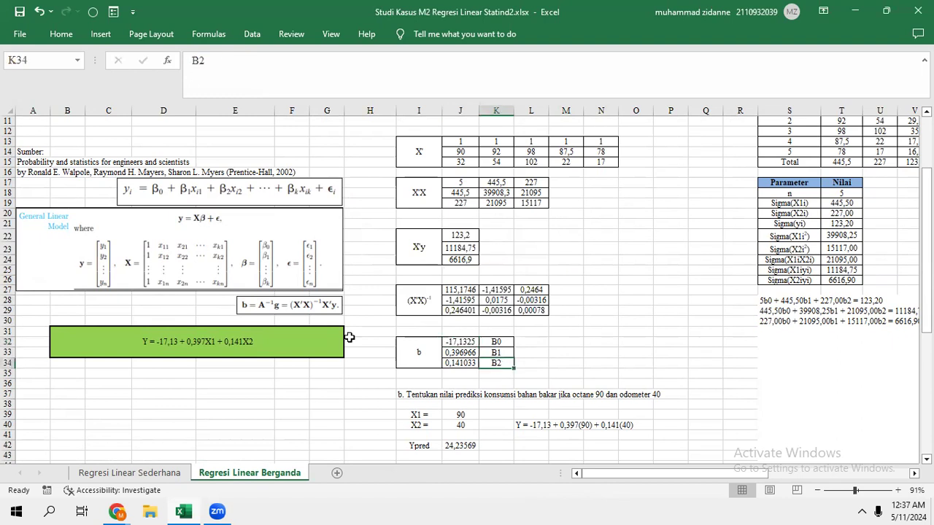
{"action": "left_click", "coordinate": [231, 346]}
{"action": "left_click", "coordinate": [241, 84]}
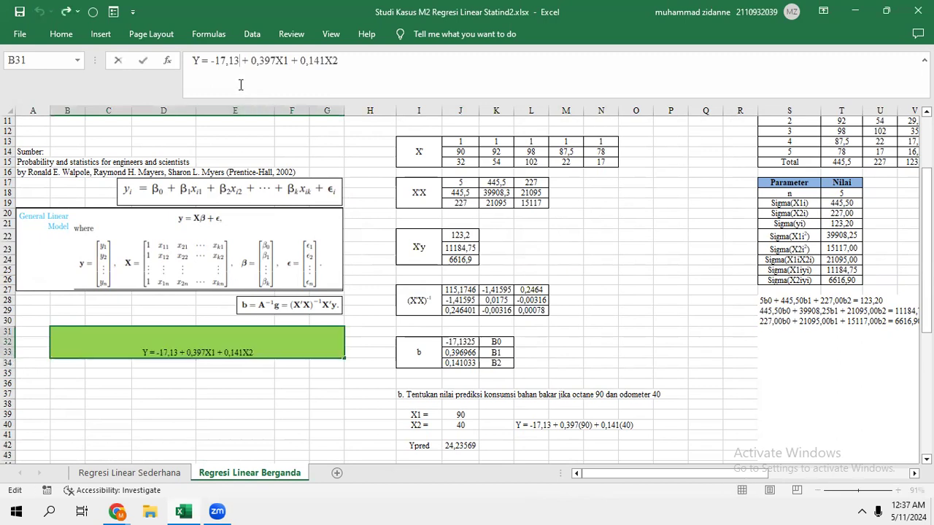
{"action": "key", "text": "Escape"}
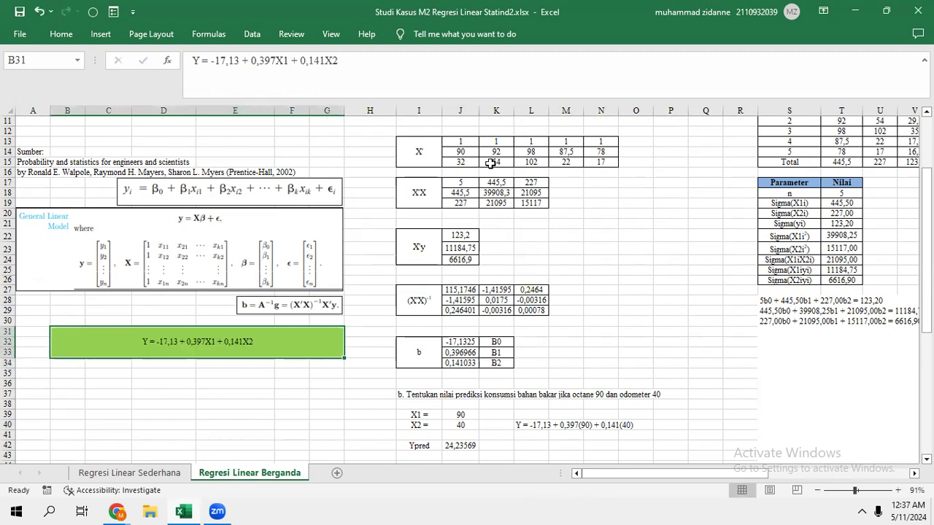
- Examine the Ordinary Least Square section, comparing its three equations and sums table with the matrix method section
{"action": "scroll", "coordinate": [649, 188], "scroll_direction": "right", "scroll_amount": 3}
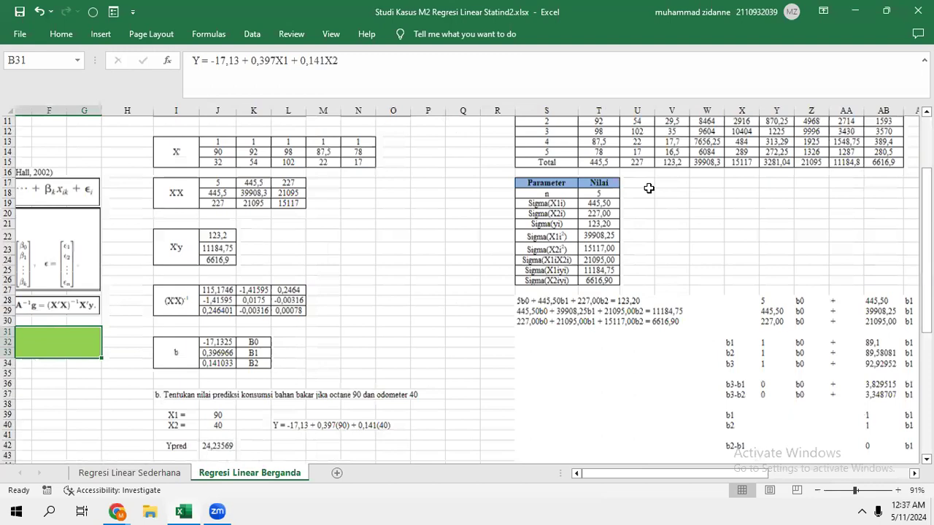
{"action": "scroll", "coordinate": [650, 188], "scroll_direction": "right", "scroll_amount": 3}
{"action": "scroll", "coordinate": [649, 189], "scroll_direction": "up", "scroll_amount": 3}
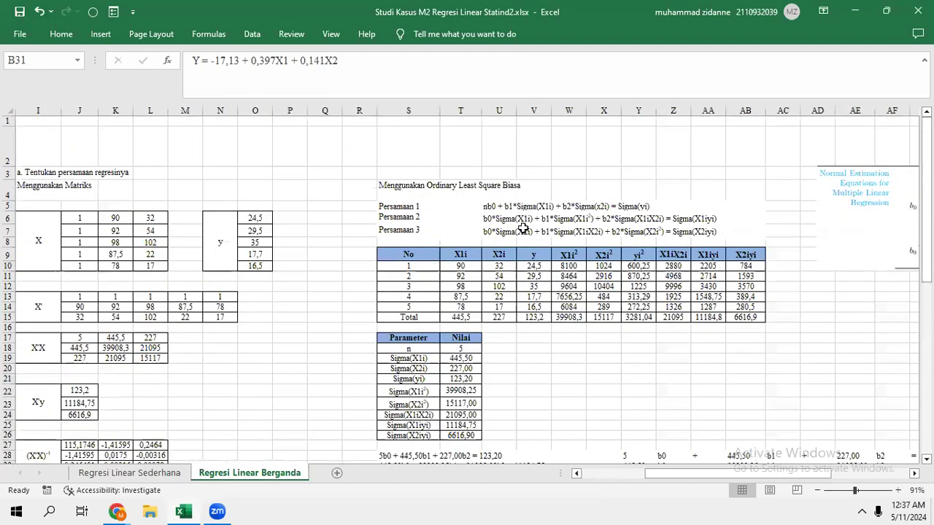
{"action": "left_click", "coordinate": [523, 229]}
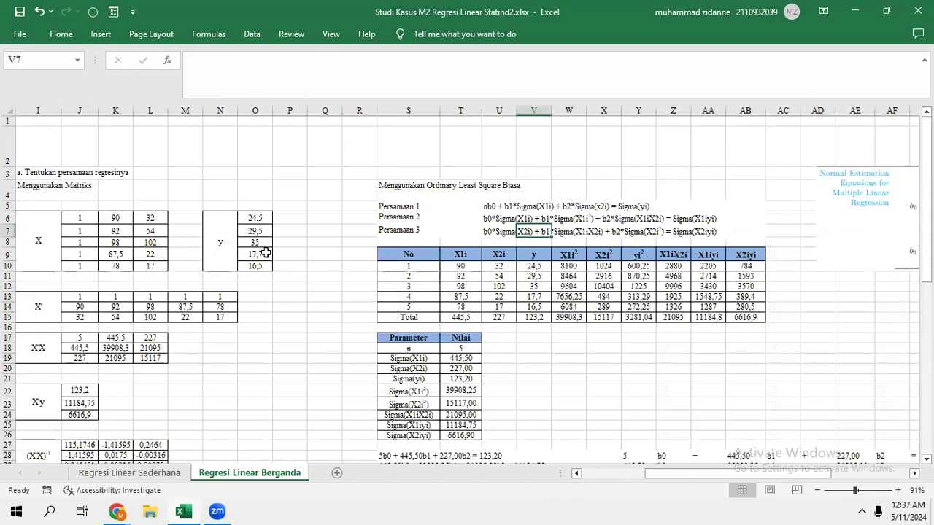
{"action": "left_click", "coordinate": [640, 257]}
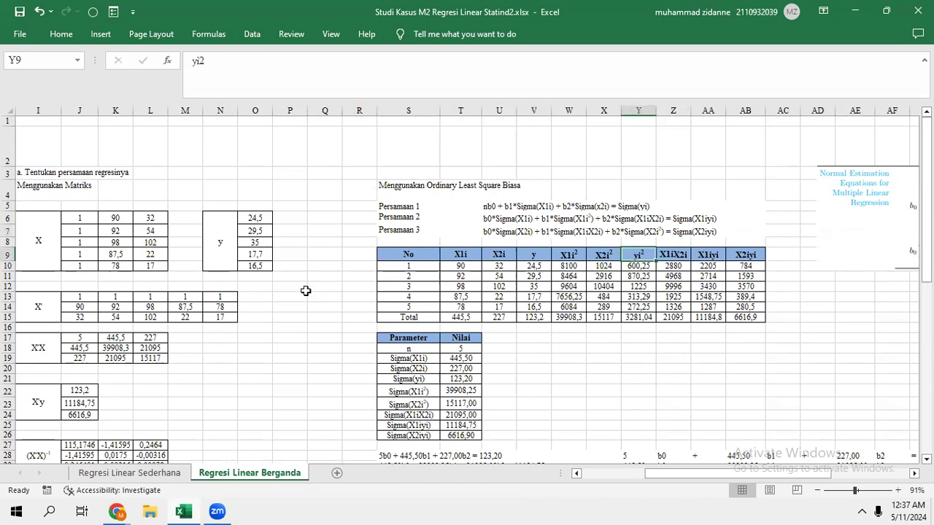
{"action": "scroll", "coordinate": [305, 290], "scroll_direction": "left", "scroll_amount": 5}
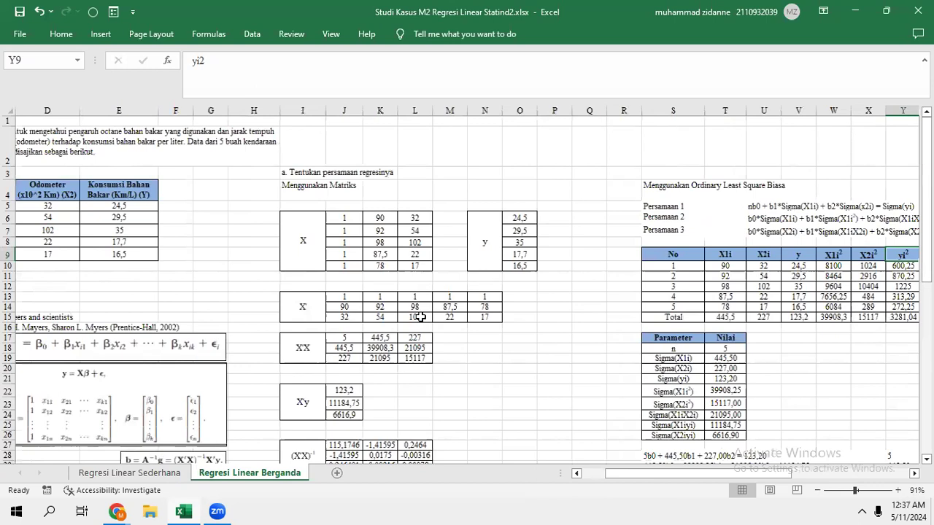
{"action": "scroll", "coordinate": [413, 264], "scroll_direction": "down", "scroll_amount": 7}
{"action": "scroll", "coordinate": [413, 264], "scroll_direction": "up", "scroll_amount": 7}
{"action": "scroll", "coordinate": [410, 266], "scroll_direction": "right", "scroll_amount": 6}
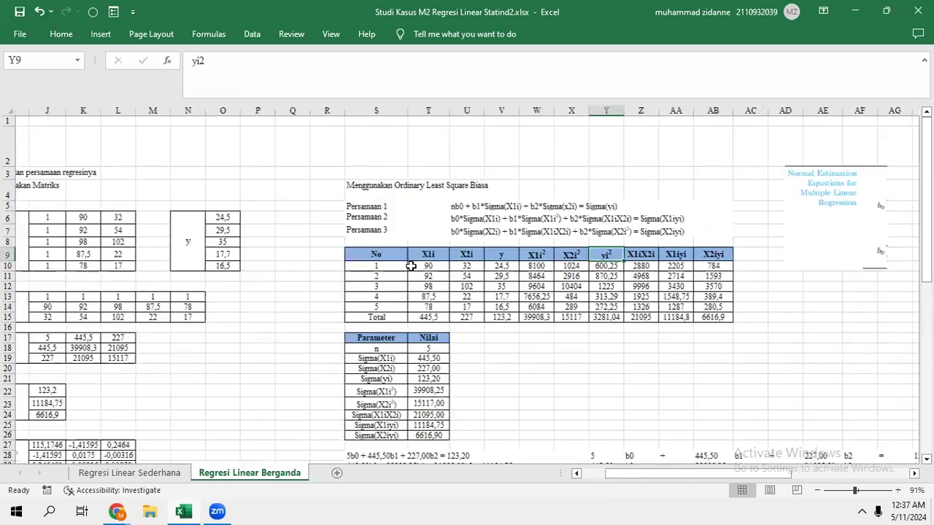
{"action": "scroll", "coordinate": [411, 267], "scroll_direction": "right", "scroll_amount": 5}
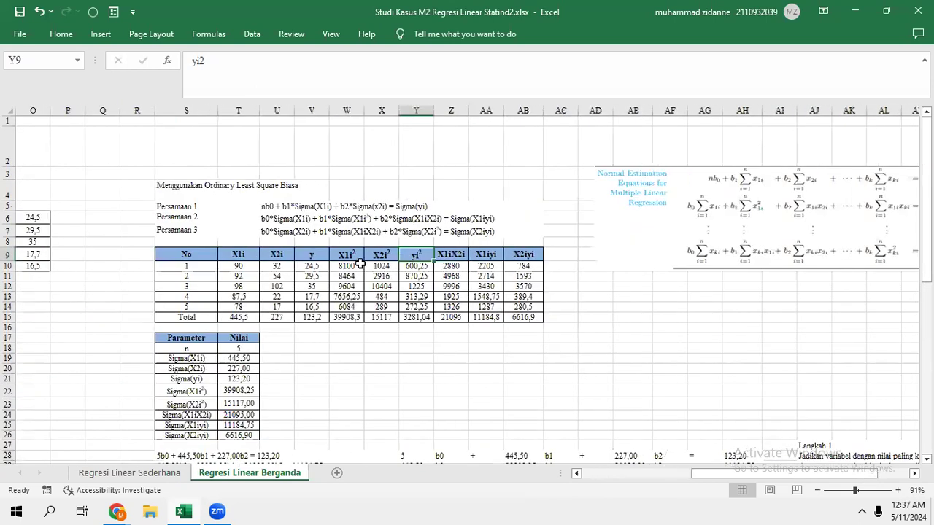
{"action": "left_click", "coordinate": [293, 214]}
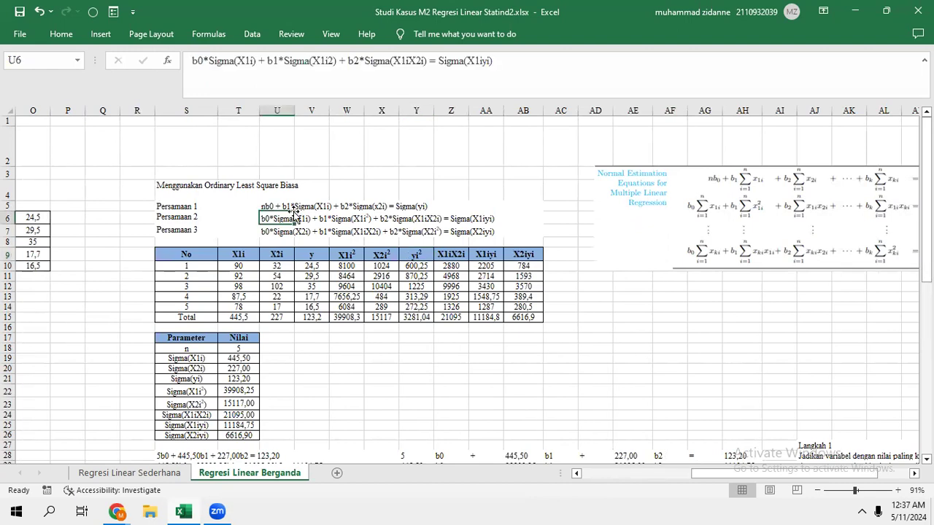
- Move the Normal Estimation Equations picture closer to the sums table, starting at column AC, and review the equations in U5:U7
{"action": "left_click_drag", "start_coordinate": [808, 205], "coordinate": [751, 201]}
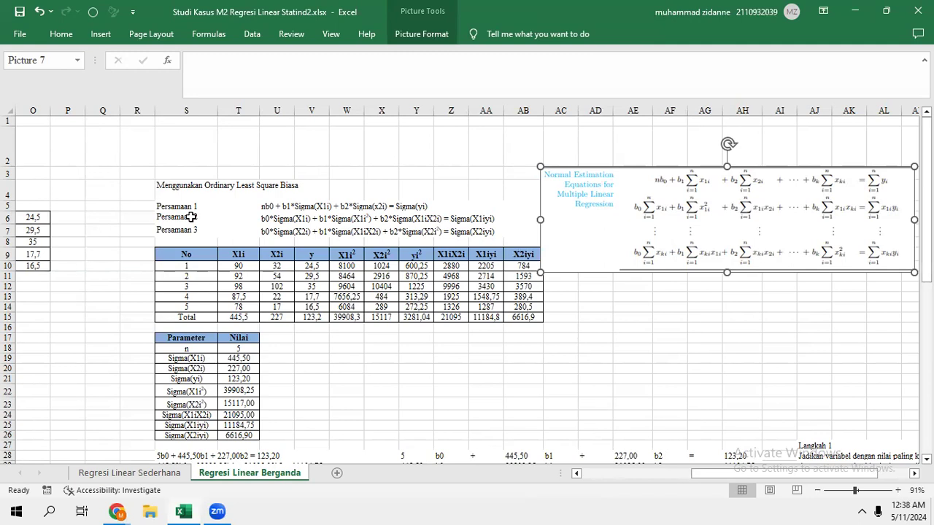
{"action": "left_click", "coordinate": [277, 207]}
{"action": "left_click", "coordinate": [283, 223]}
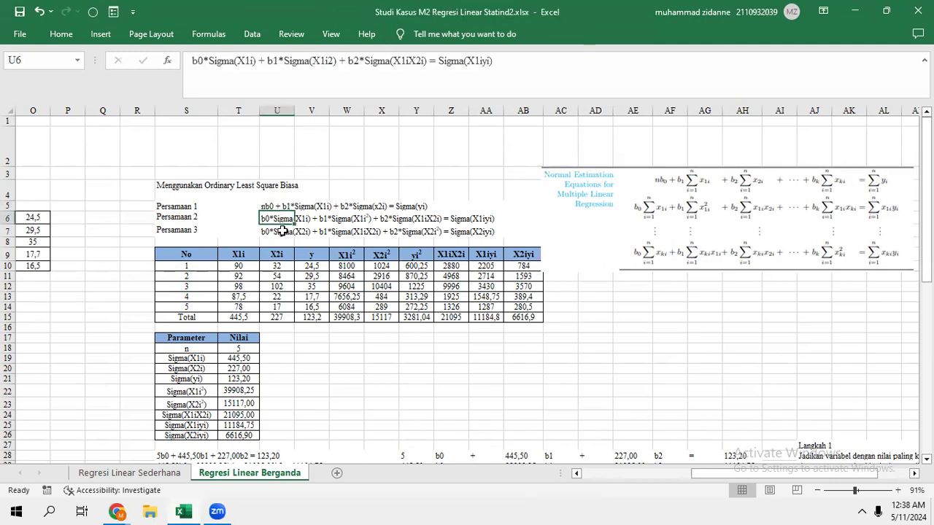
{"action": "left_click", "coordinate": [283, 231]}
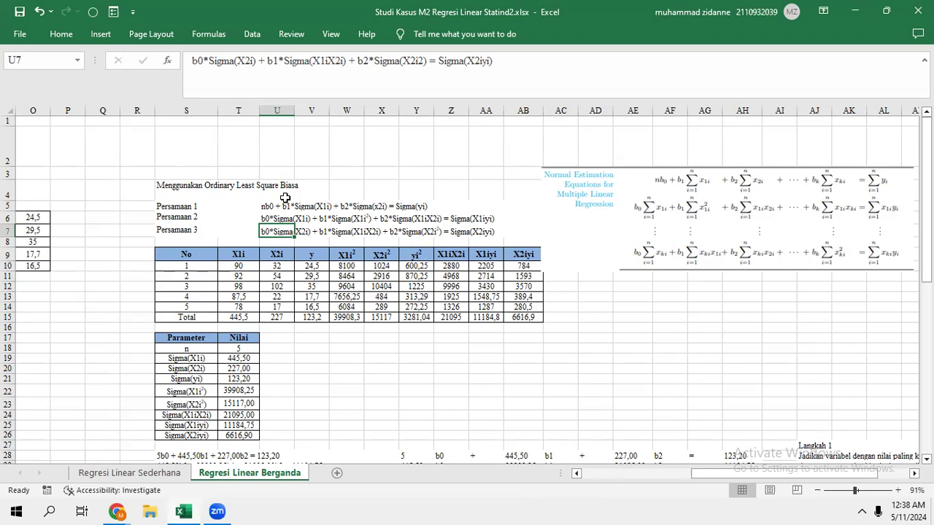
- Review the column headings of the least squares sums table in row 9, from No to X1iyi
{"action": "scroll", "coordinate": [284, 198], "scroll_direction": "down", "scroll_amount": 1}
{"action": "left_click", "coordinate": [186, 205]}
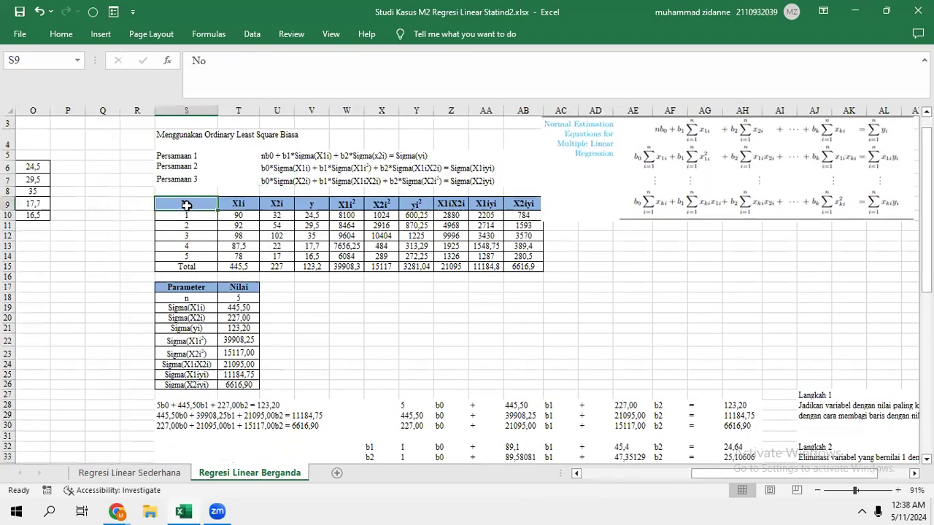
{"action": "key", "text": "Right"}
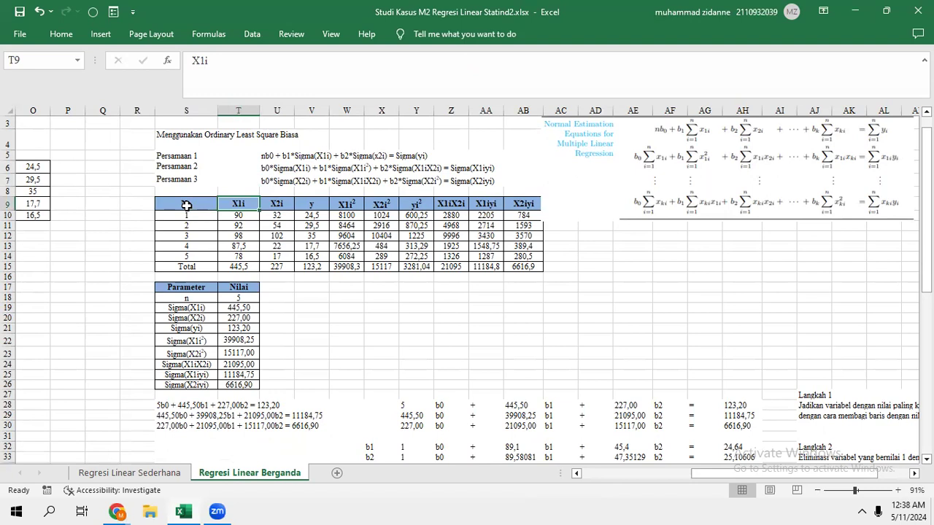
{"action": "key", "text": "Right"}
{"action": "key", "text": "Right"}
{"action": "key", "text": "Right"}
{"action": "key", "text": "Right"}
{"action": "key", "text": "Right"}
{"action": "key", "text": "Right"}
{"action": "key", "text": "Right"}
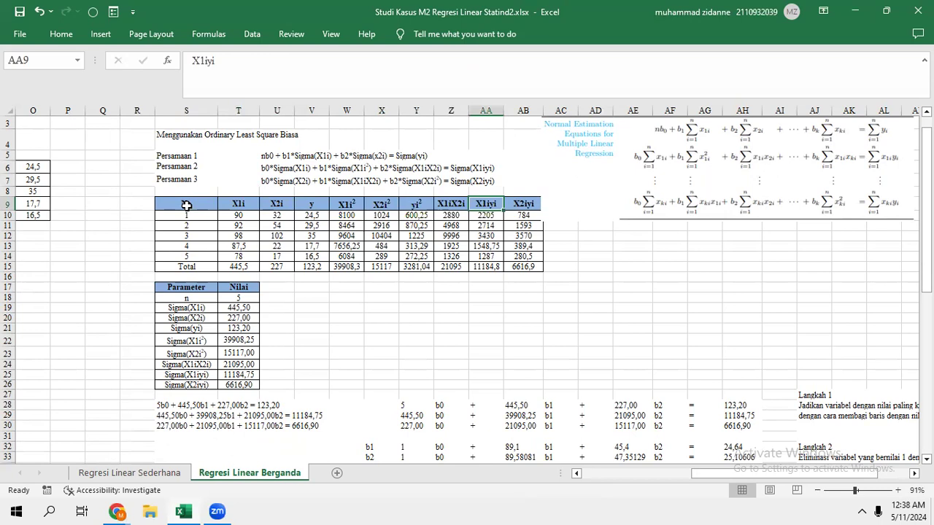
- Inspect the first data row of the sums table in row 10, including the formulas for the squared X1i and X2i values
{"action": "key", "text": "Left"}
{"action": "key", "text": "Left"}
{"action": "key", "text": "Left"}
{"action": "key", "text": "Left"}
{"action": "key", "text": "Left"}
{"action": "key", "text": "Left"}
{"action": "key", "text": "Left"}
{"action": "key", "text": "Left"}
{"action": "key", "text": "Left"}
{"action": "key", "text": "Down"}
{"action": "key", "text": "Right"}
{"action": "key", "text": "Right"}
{"action": "key", "text": "Right"}
{"action": "key", "text": "Right"}
{"action": "key", "text": "Right"}
{"action": "key", "text": "Right"}
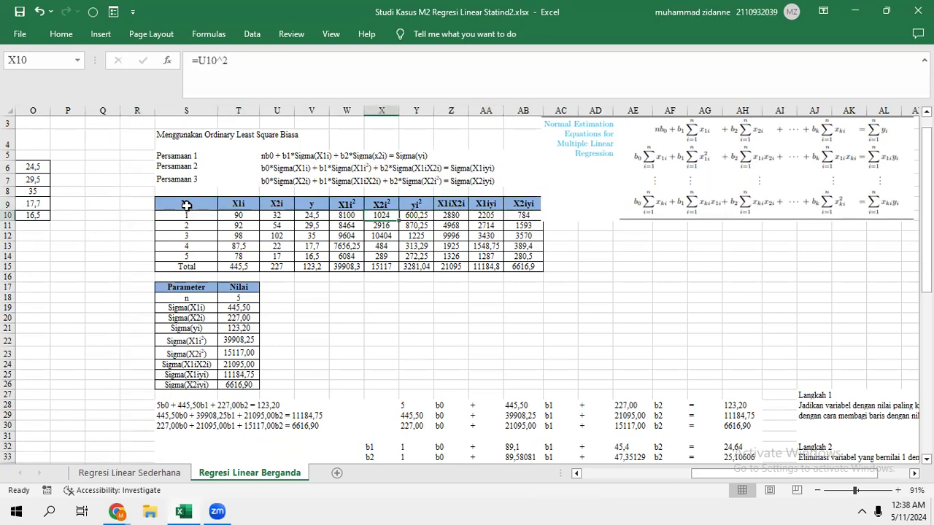
{"action": "key", "text": "Left"}
{"action": "key", "text": "Right"}
- Inspect the Total row of the sums table, ending at the SUM(T10:T14) formula in T15
{"action": "key", "text": "Down"}
{"action": "key", "text": "Down"}
{"action": "key", "text": "Down"}
{"action": "key", "text": "Down"}
{"action": "key", "text": "Left"}
{"action": "key", "text": "Left"}
{"action": "key", "text": "Left"}
{"action": "key", "text": "Left"}
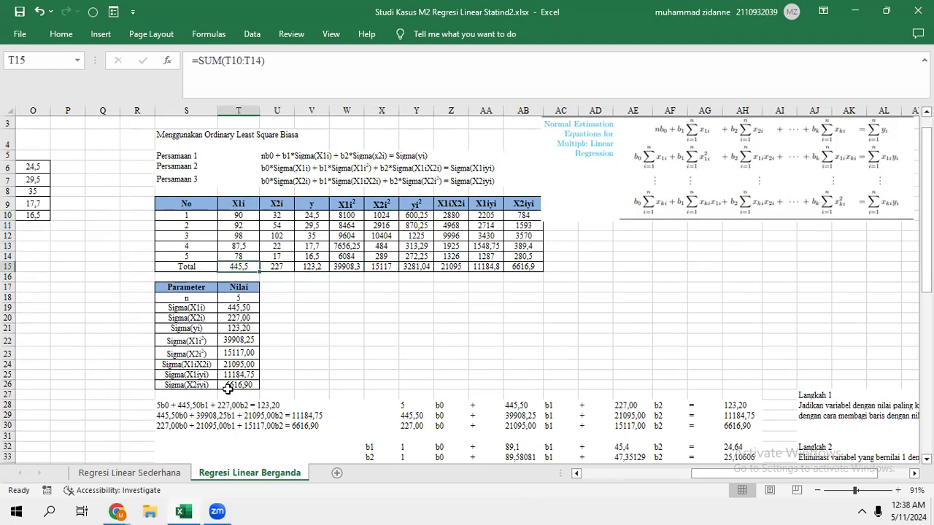
- Label the three substituted normal equations p1, p2 and p3 in cells R28:R30
{"action": "scroll", "coordinate": [228, 389], "scroll_direction": "down", "scroll_amount": 3}
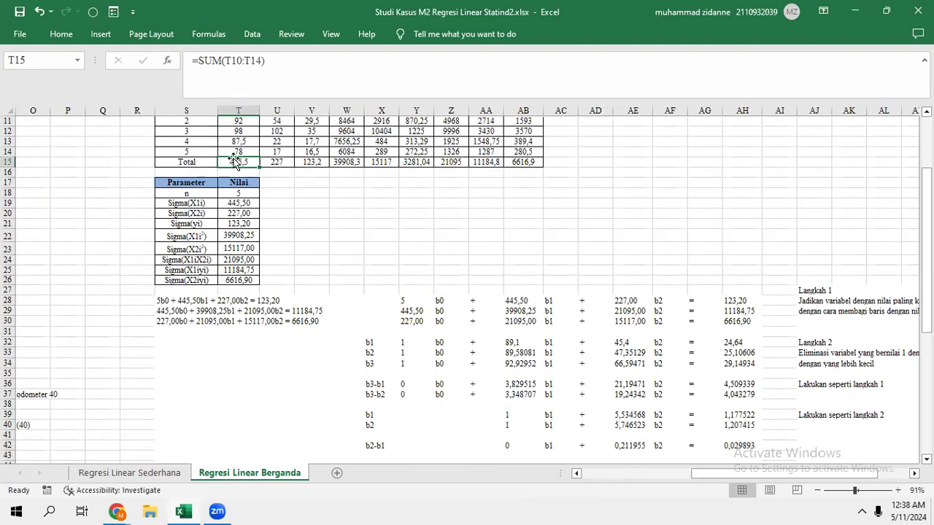
{"action": "scroll", "coordinate": [223, 345], "scroll_direction": "up", "scroll_amount": 6, "text": "ctrl"}
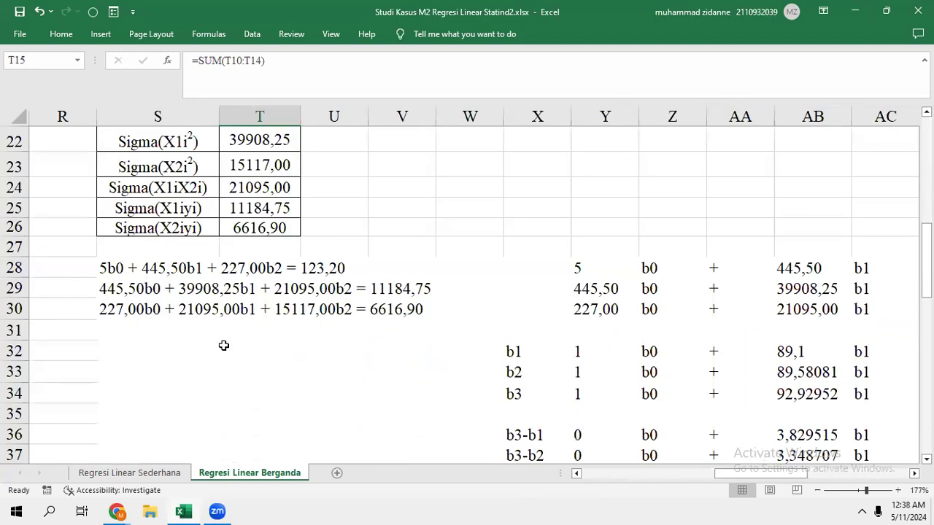
{"action": "scroll", "coordinate": [223, 345], "scroll_direction": "left", "scroll_amount": 1}
{"action": "left_click", "coordinate": [257, 267]}
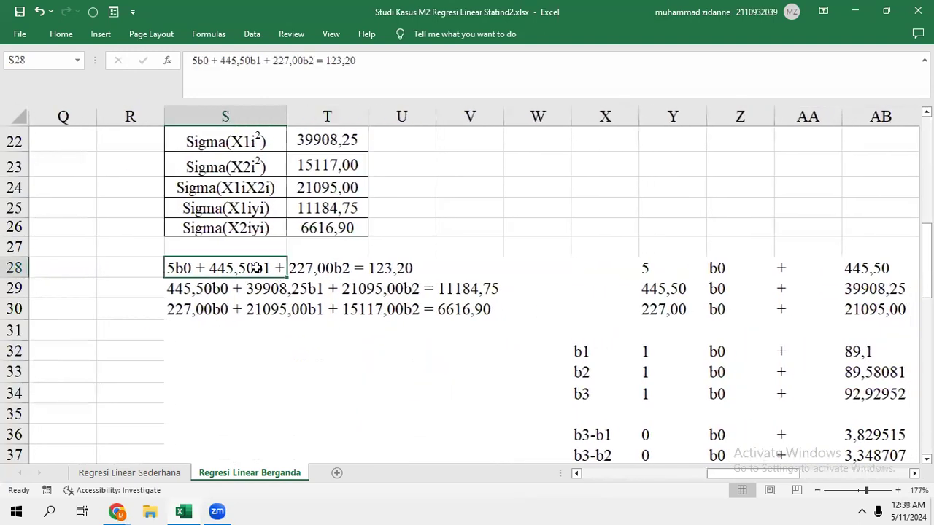
{"action": "key", "text": "Right"}
{"action": "left_click", "coordinate": [257, 268]}
{"action": "key", "text": "Left"}
{"action": "type", "text": "p"}
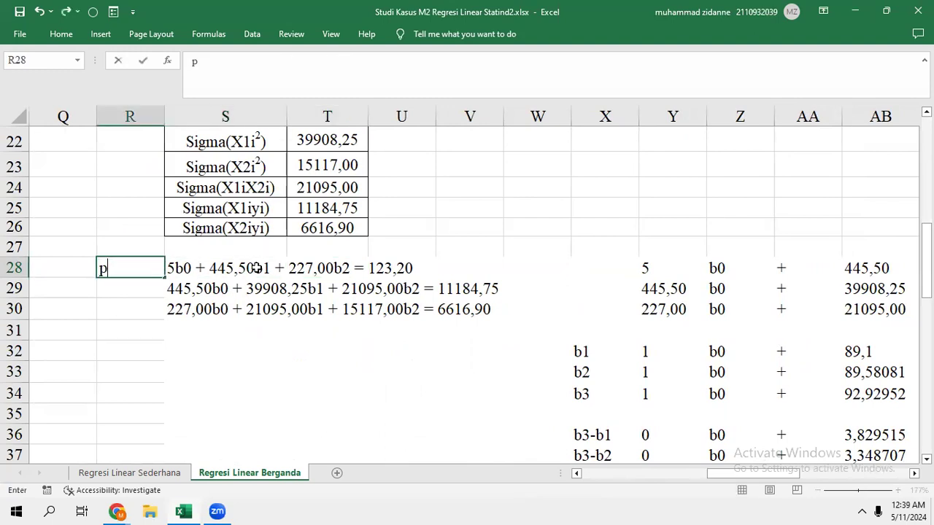
{"action": "type", "text": "1"}
{"action": "key", "text": "Return"}
{"action": "type", "text": "p2"}
{"action": "key", "text": "Return"}
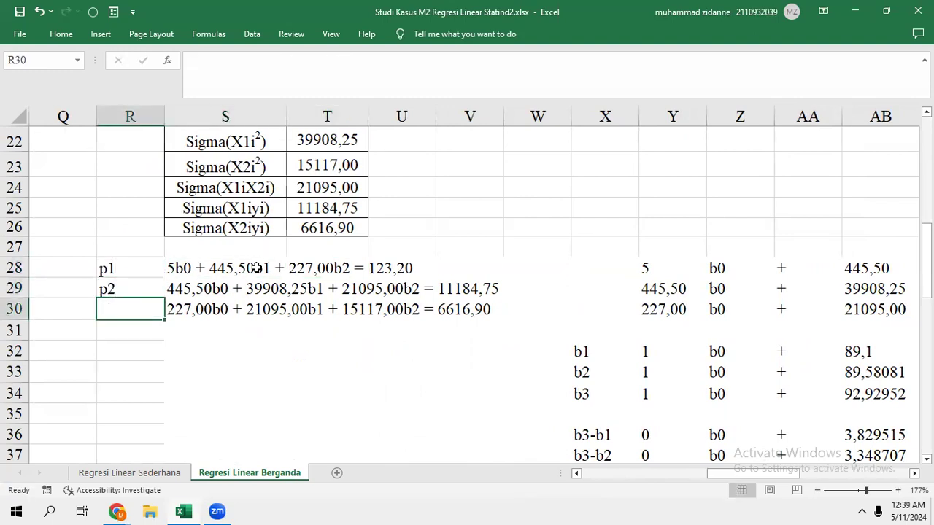
{"action": "type", "text": "p3"}
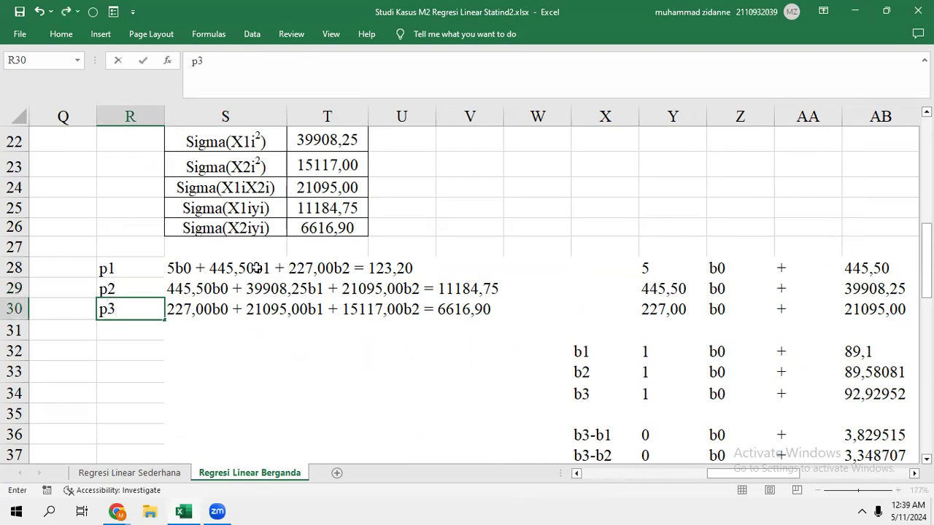
{"action": "key", "text": "Return"}
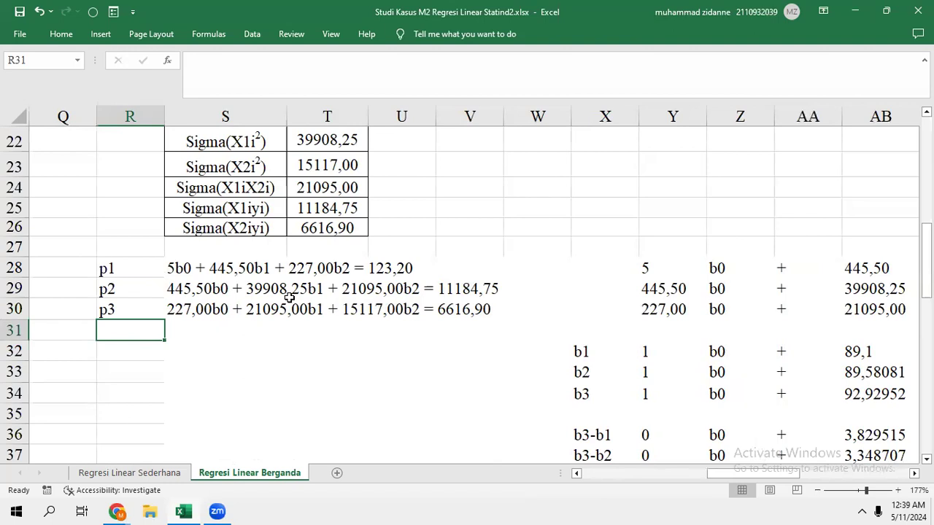
- Review the expanded equations in rows 28 to 30 and the Langkah 1 and Langkah 2 elimination notes beside them
{"action": "scroll", "coordinate": [290, 297], "scroll_direction": "right", "scroll_amount": 2}
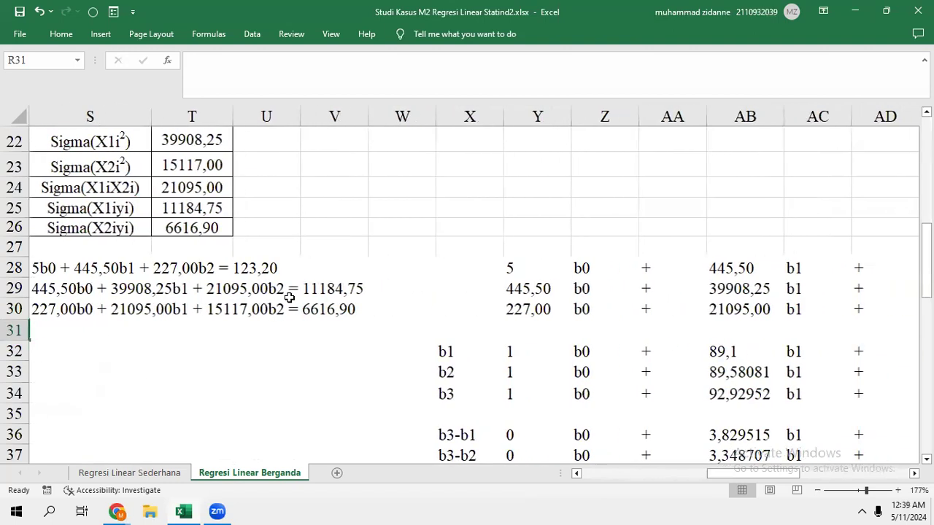
{"action": "scroll", "coordinate": [169, 295], "scroll_direction": "left", "scroll_amount": 2}
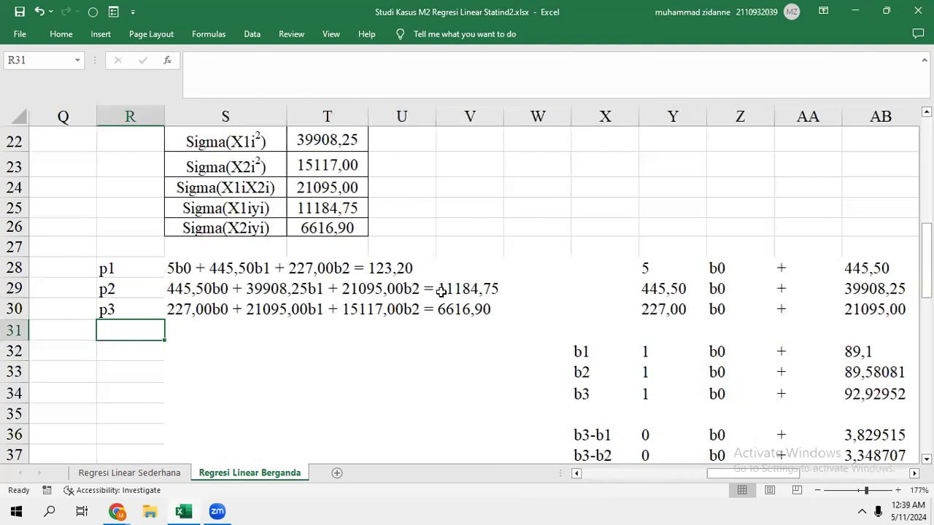
{"action": "scroll", "coordinate": [543, 311], "scroll_direction": "right", "scroll_amount": 2}
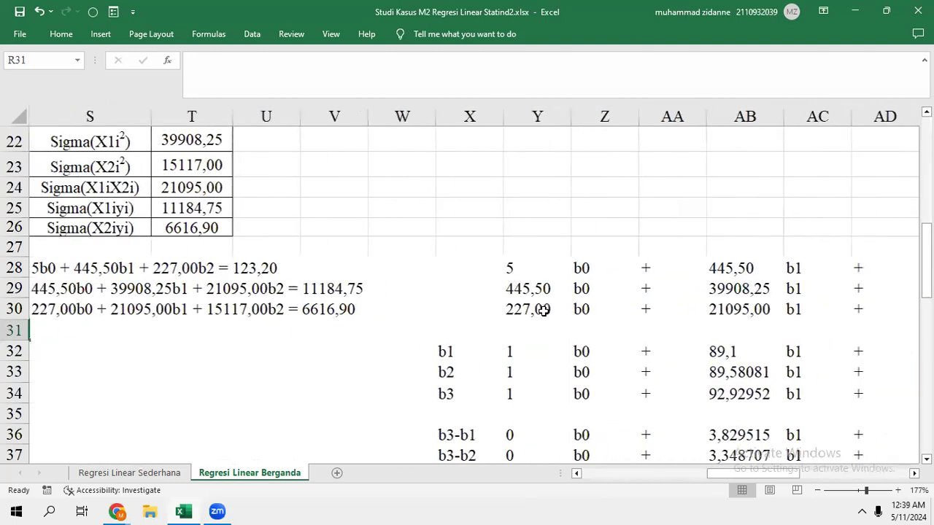
{"action": "scroll", "coordinate": [543, 311], "scroll_direction": "right", "scroll_amount": 6}
{"action": "scroll", "coordinate": [543, 312], "scroll_direction": "down", "scroll_amount": 4}
{"action": "scroll", "coordinate": [544, 311], "scroll_direction": "left", "scroll_amount": 1}
{"action": "scroll", "coordinate": [543, 307], "scroll_direction": "down", "scroll_amount": 2}
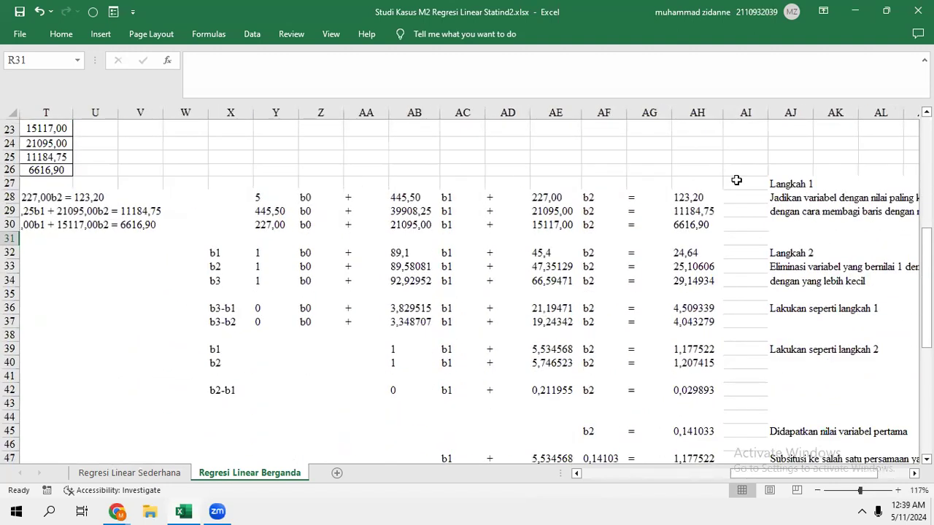
{"action": "scroll", "coordinate": [738, 182], "scroll_direction": "right", "scroll_amount": 4}
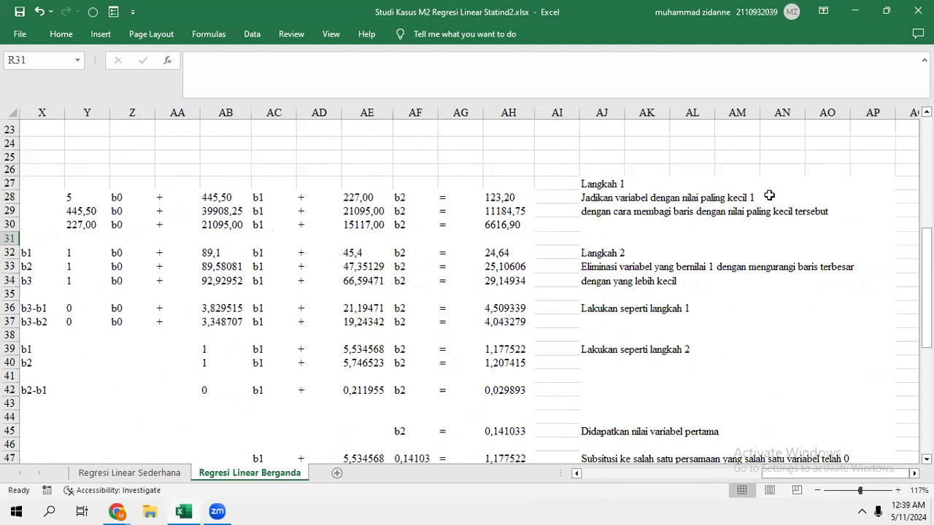
{"action": "scroll", "coordinate": [259, 254], "scroll_direction": "left", "scroll_amount": 4}
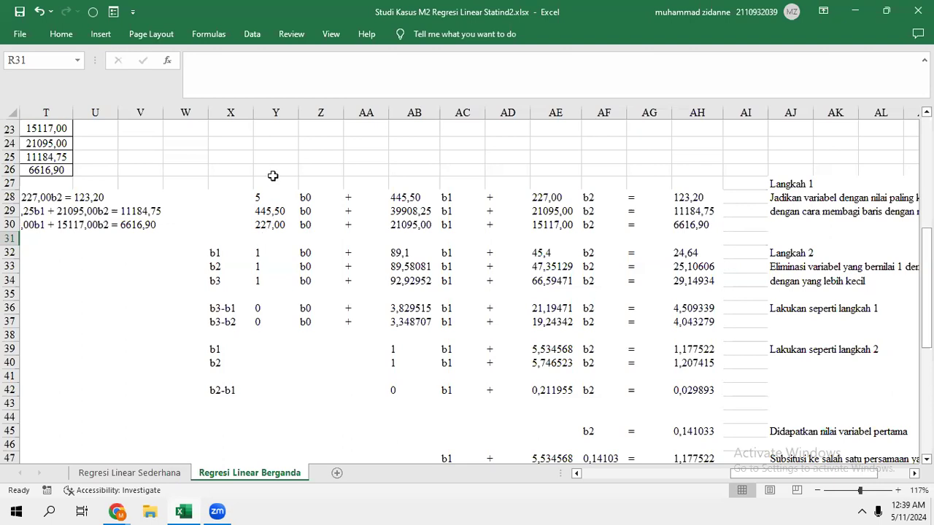
- Inspect the Langkah 1 division formulas for the b0 and b1 coefficients of the first equation, in Y32 and AB32
{"action": "left_click", "coordinate": [260, 249]}
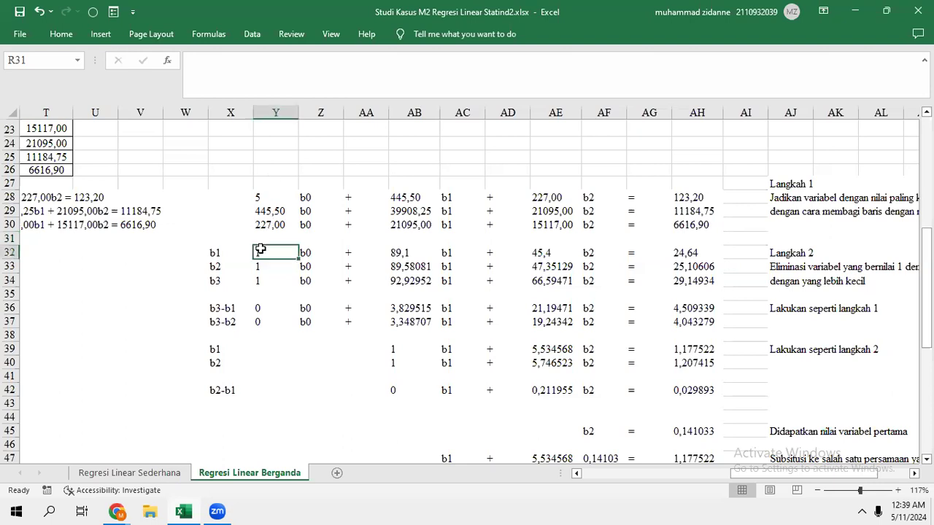
{"action": "left_click", "coordinate": [244, 75]}
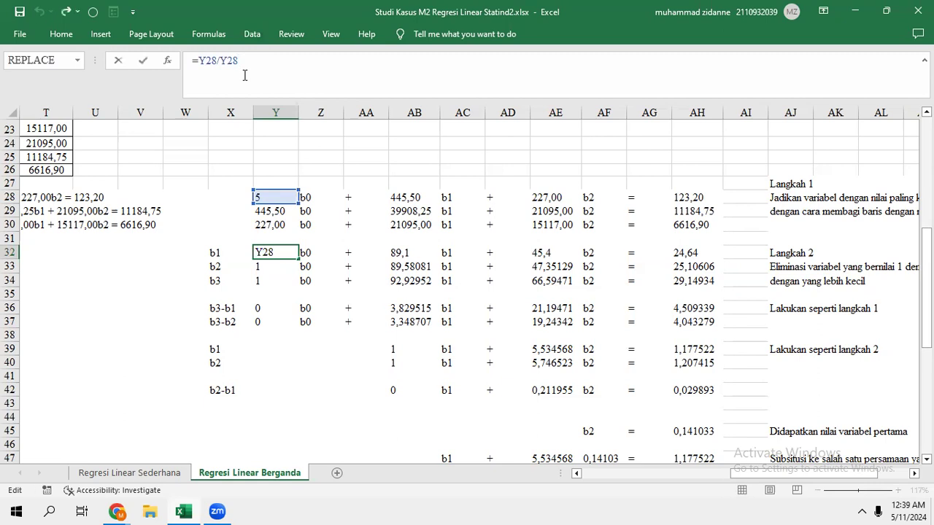
{"action": "key", "text": "Return"}
{"action": "key", "text": "Right"}
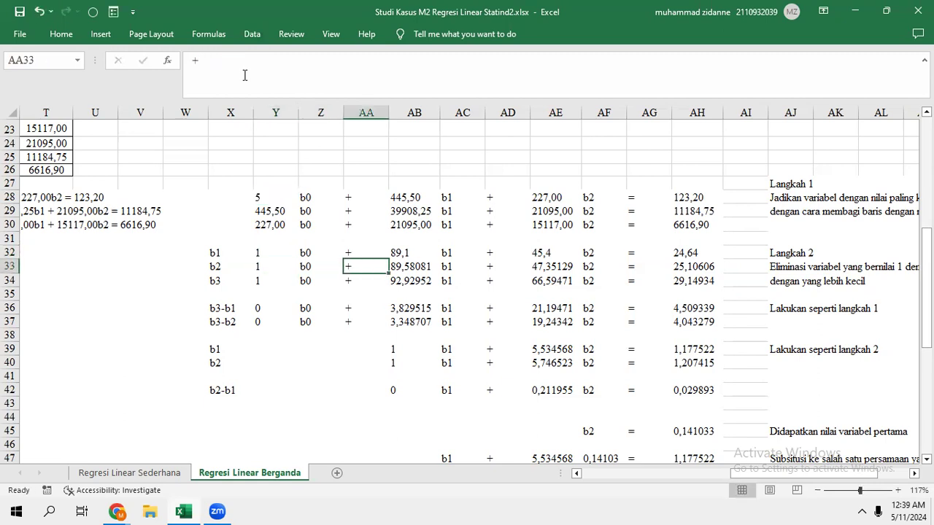
{"action": "key", "text": "Right"}
{"action": "key", "text": "Up"}
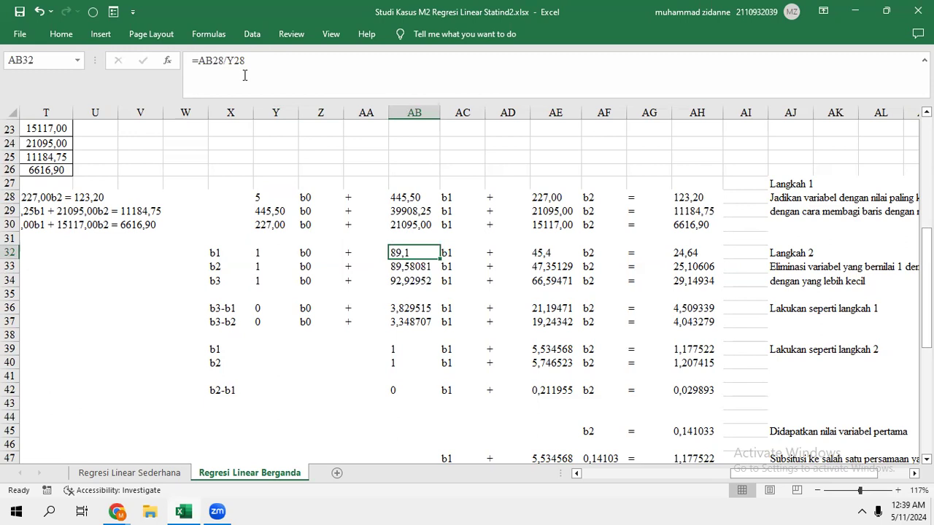
{"action": "left_click", "coordinate": [244, 75]}
{"action": "key", "text": "Return"}
- Inspect the division formulas for the b2 coefficient and the constant of the first equation, in AE32 and AH32
{"action": "key", "text": "Right"}
{"action": "key", "text": "Right"}
{"action": "key", "text": "Right"}
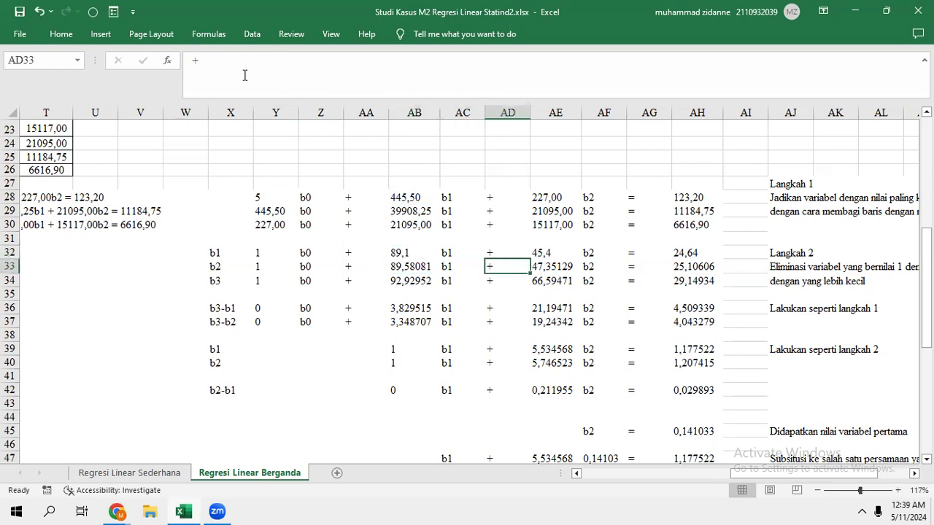
{"action": "key", "text": "Up"}
{"action": "left_click", "coordinate": [245, 75]}
{"action": "key", "text": "Return"}
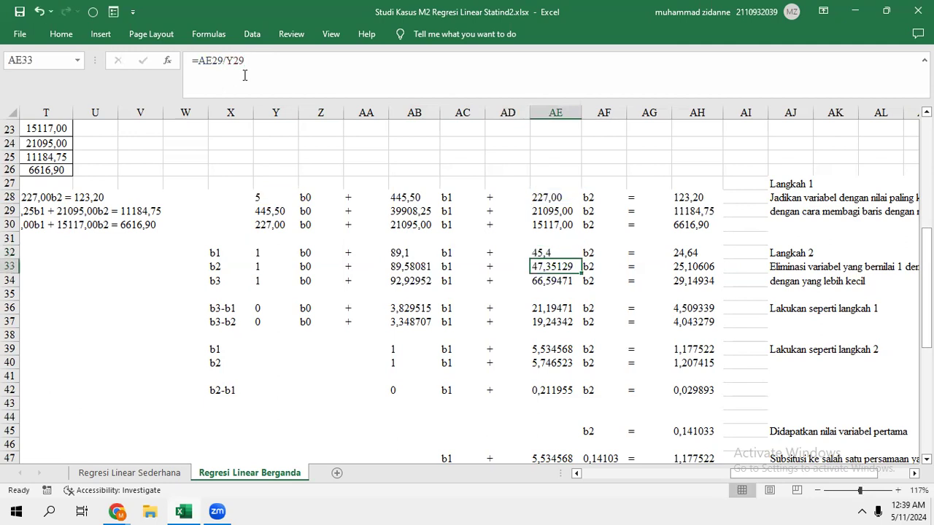
{"action": "key", "text": "Right"}
{"action": "key", "text": "Right"}
{"action": "key", "text": "Right"}
{"action": "key", "text": "Up"}
{"action": "left_click", "coordinate": [244, 75]}
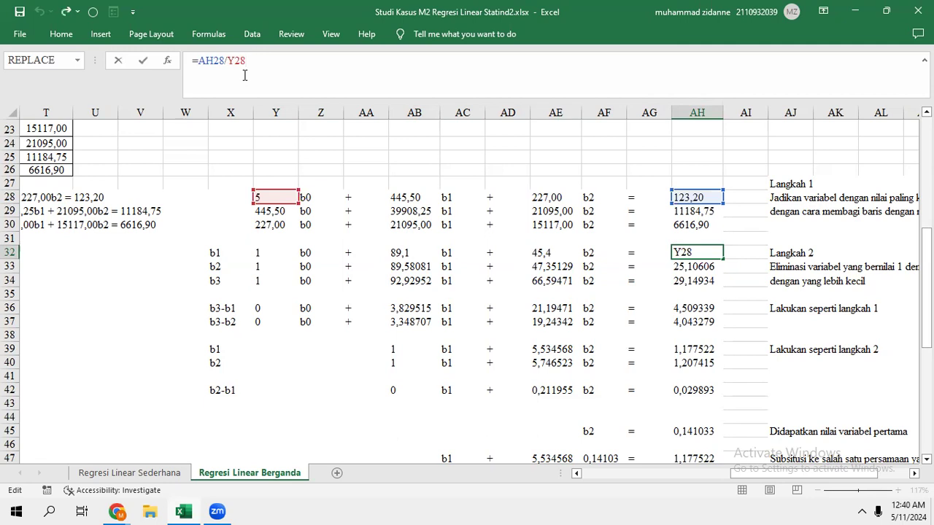
{"action": "key", "text": "Return"}
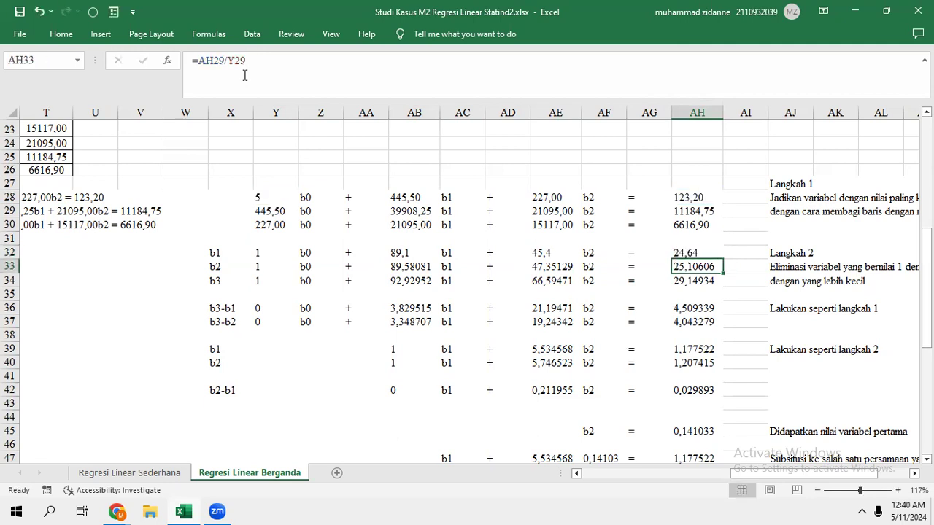
- Go back along the b2 row to the b3 row and check the division formula in Y34
{"action": "key", "text": "Left"}
{"action": "key", "text": "Left"}
{"action": "key", "text": "Left"}
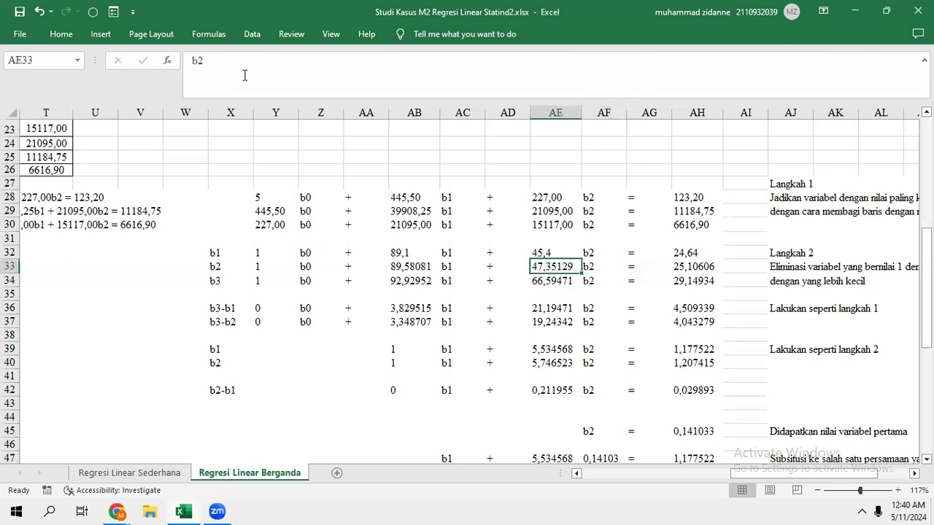
{"action": "key", "text": "Left"}
{"action": "key", "text": "Left"}
{"action": "key", "text": "Left"}
{"action": "key", "text": "Left"}
{"action": "key", "text": "Left"}
{"action": "key", "text": "Left"}
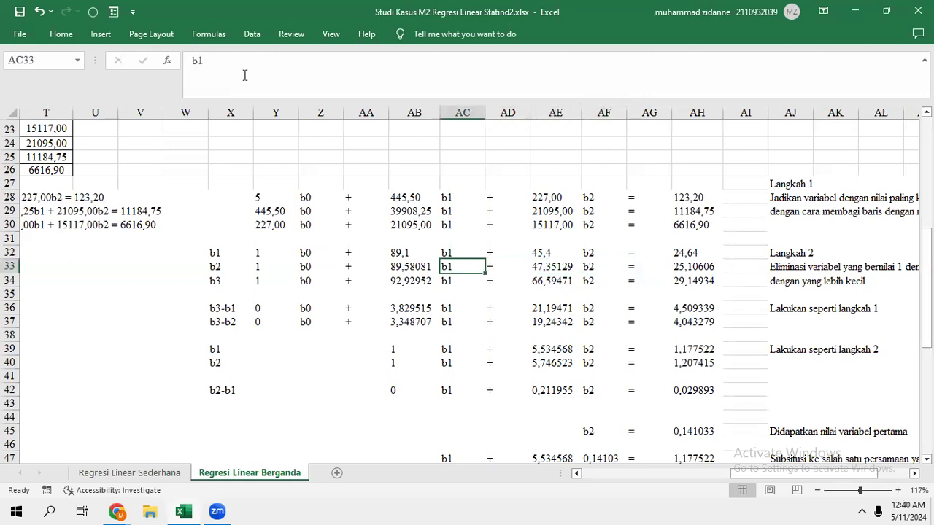
{"action": "key", "text": "Left"}
{"action": "key", "text": "Right"}
{"action": "key", "text": "Left"}
{"action": "key", "text": "Down"}
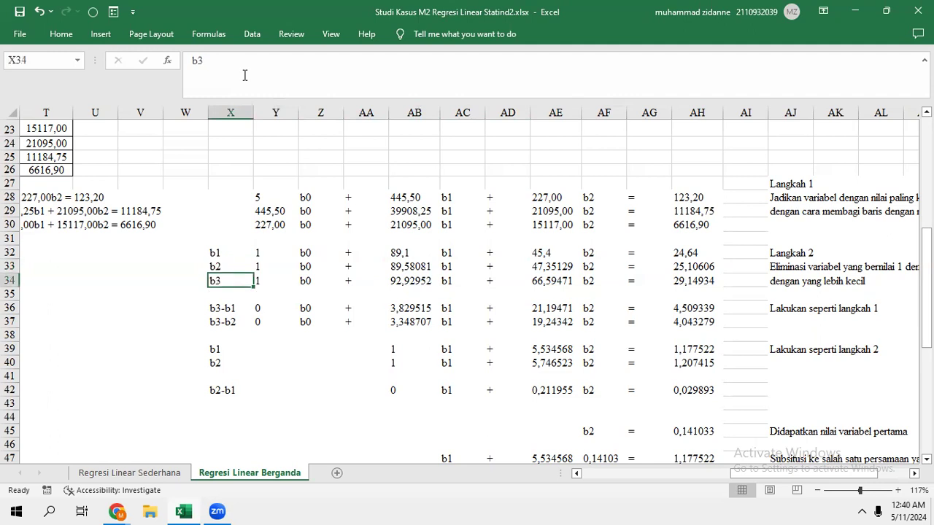
{"action": "key", "text": "Right"}
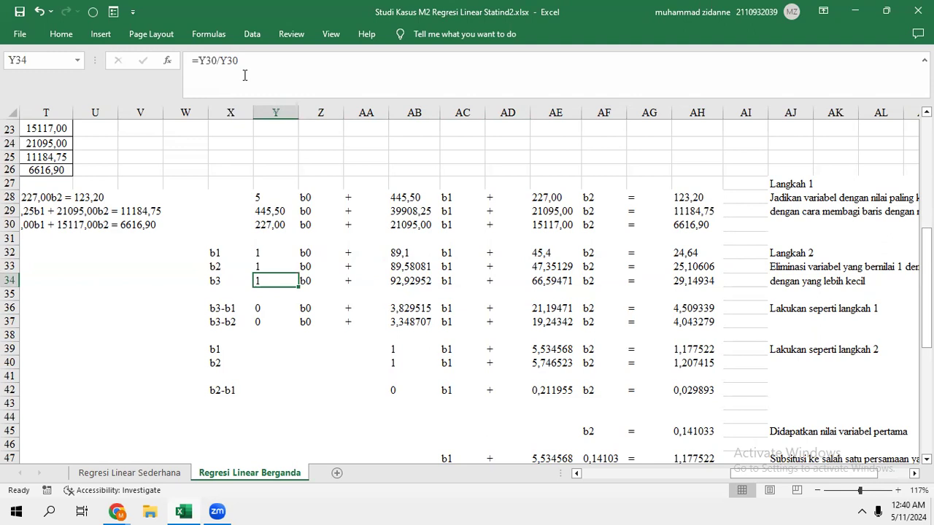
- Examine the terms of the b3-b1 elimination equation across row 36
{"action": "key", "text": "Down"}
{"action": "key", "text": "Down"}
{"action": "key", "text": "Right"}
{"action": "key", "text": "Right"}
{"action": "key", "text": "Right"}
{"action": "key", "text": "Right"}
{"action": "key", "text": "Right"}
{"action": "key", "text": "Right"}
{"action": "key", "text": "Right"}
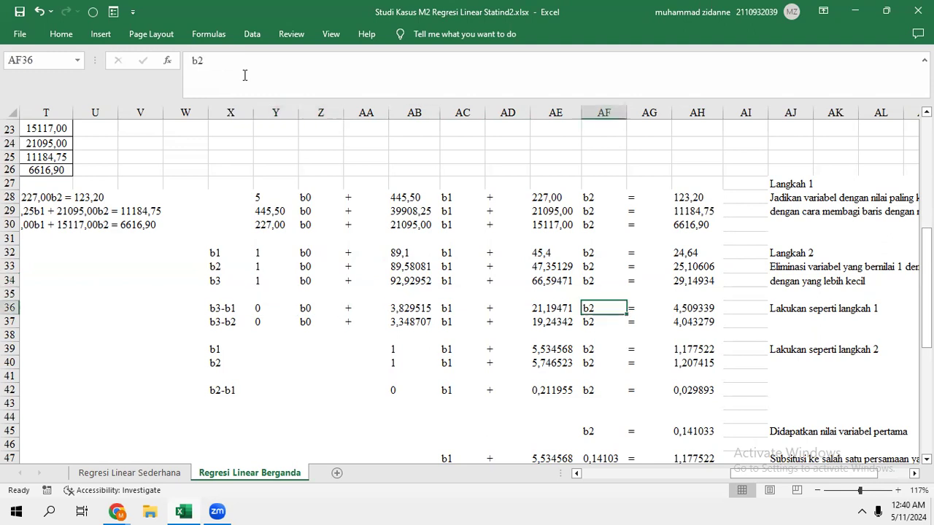
{"action": "key", "text": "Left"}
{"action": "key", "text": "Left"}
{"action": "key", "text": "Left"}
{"action": "key", "text": "Left"}
{"action": "key", "text": "Right"}
{"action": "key", "text": "Right"}
{"action": "key", "text": "Right"}
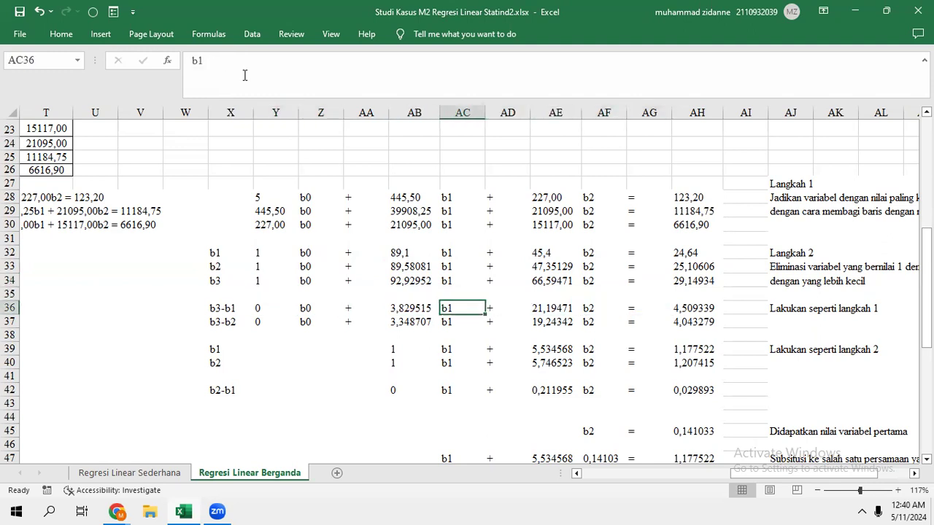
{"action": "key", "text": "Right"}
{"action": "key", "text": "Right"}
{"action": "key", "text": "Right"}
{"action": "key", "text": "Left"}
{"action": "key", "text": "Left"}
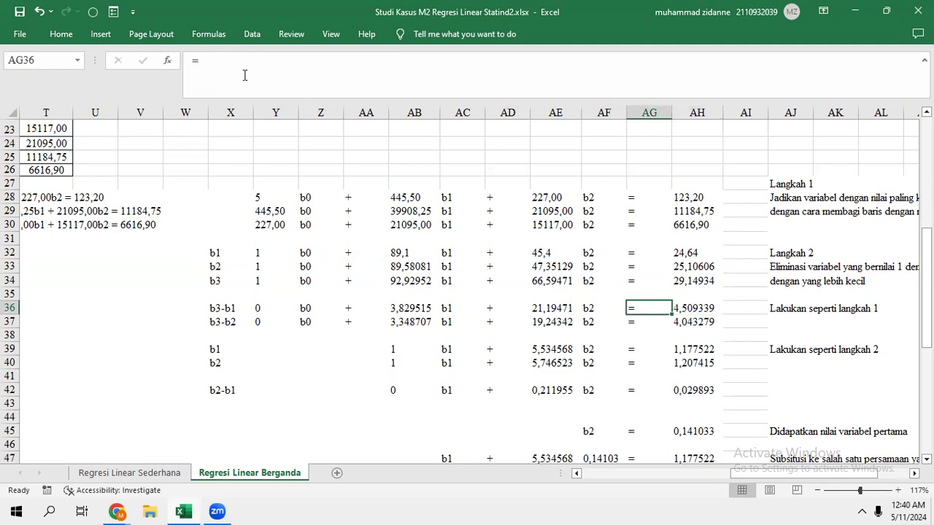
- Inspect the subtraction formula for the b1 coefficient of the b3-b1 row in AB36
{"action": "key", "text": "Left"}
{"action": "key", "text": "Left"}
{"action": "key", "text": "Left"}
{"action": "key", "text": "Left"}
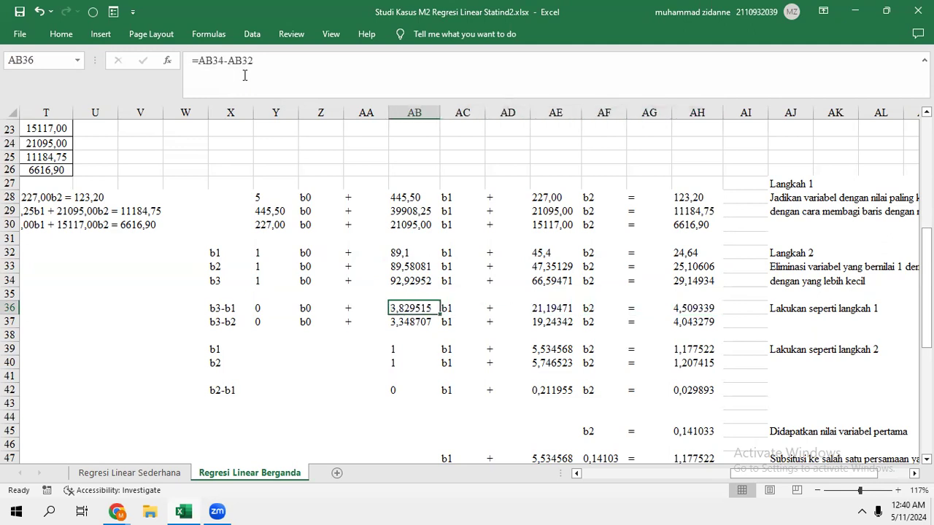
{"action": "key", "text": "Down"}
{"action": "key", "text": "Up"}
{"action": "key", "text": "Right"}
{"action": "key", "text": "Left"}
{"action": "left_click", "coordinate": [245, 76]}
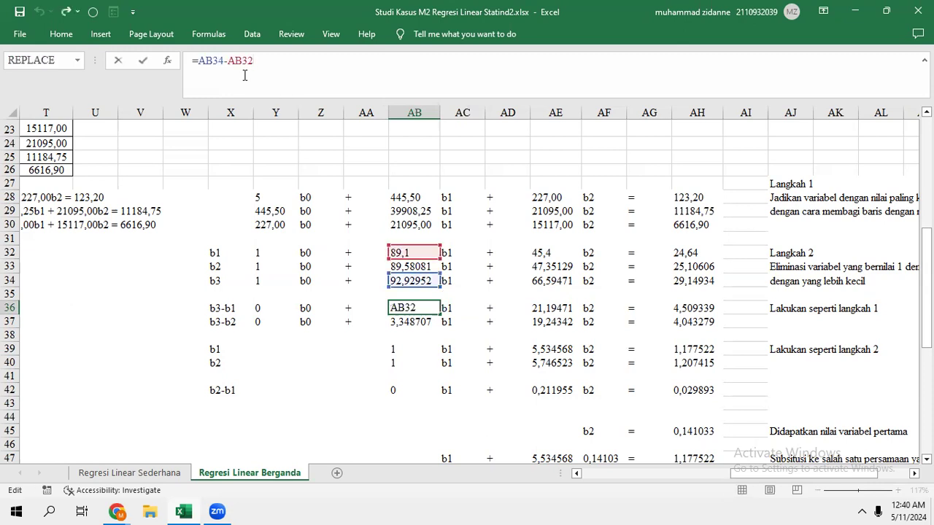
{"action": "key", "text": "Return"}
- Inspect the formula in AB39 that divides the b1 coefficient of the b3-b1 row by itself
{"action": "key", "text": "Up"}
{"action": "key", "text": "Down"}
{"action": "key", "text": "Down"}
{"action": "key", "text": "Down"}
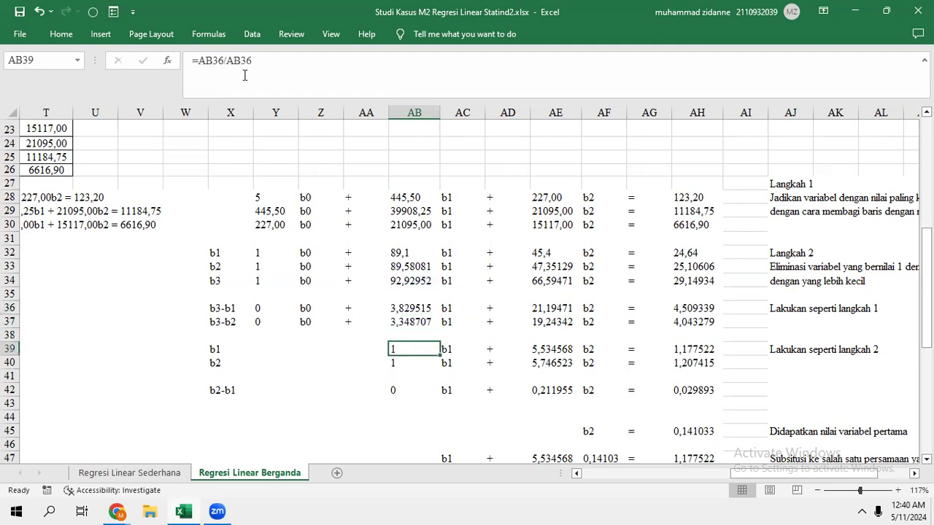
{"action": "left_click", "coordinate": [245, 76]}
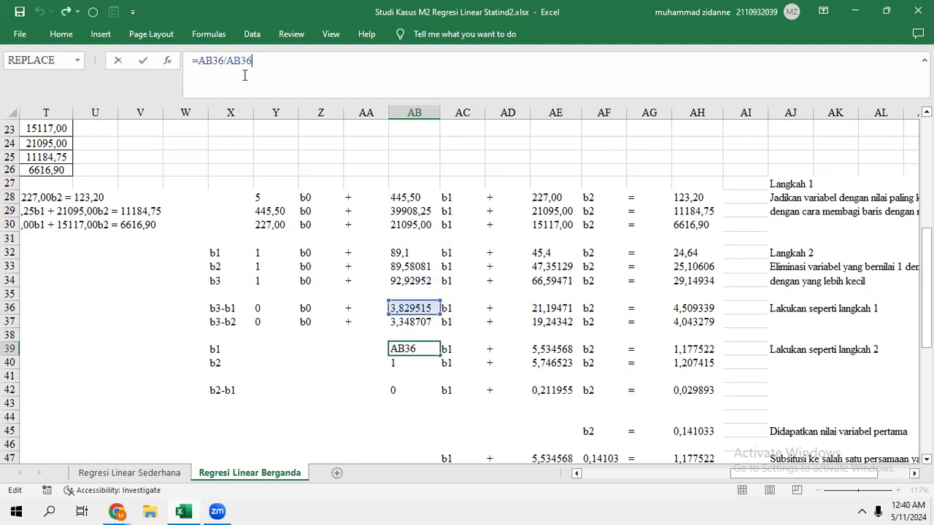
{"action": "key", "text": "Return"}
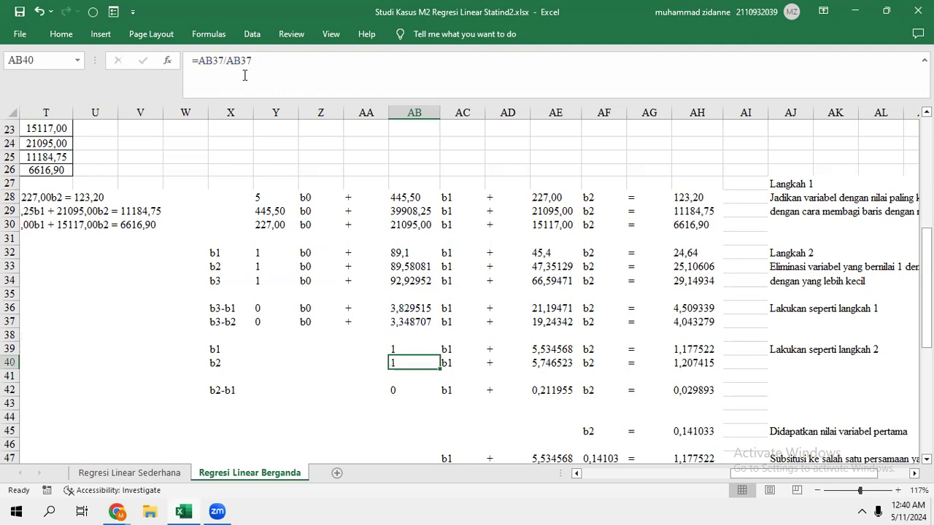
- Inspect the formula in AE39 that divides the b3-b1 row's b2 coefficient by its b1 coefficient
{"action": "key", "text": "Right"}
{"action": "key", "text": "Right"}
{"action": "key", "text": "Right"}
{"action": "key", "text": "Up"}
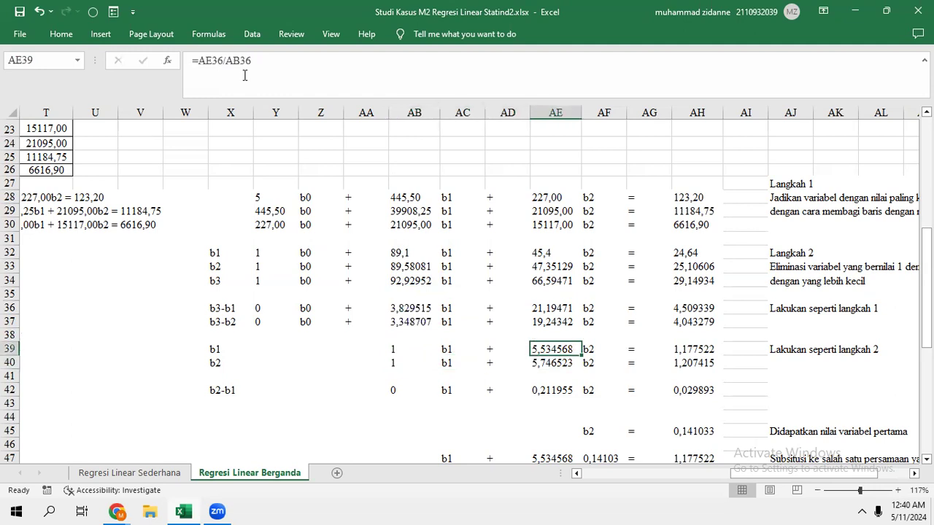
{"action": "left_click", "coordinate": [245, 76]}
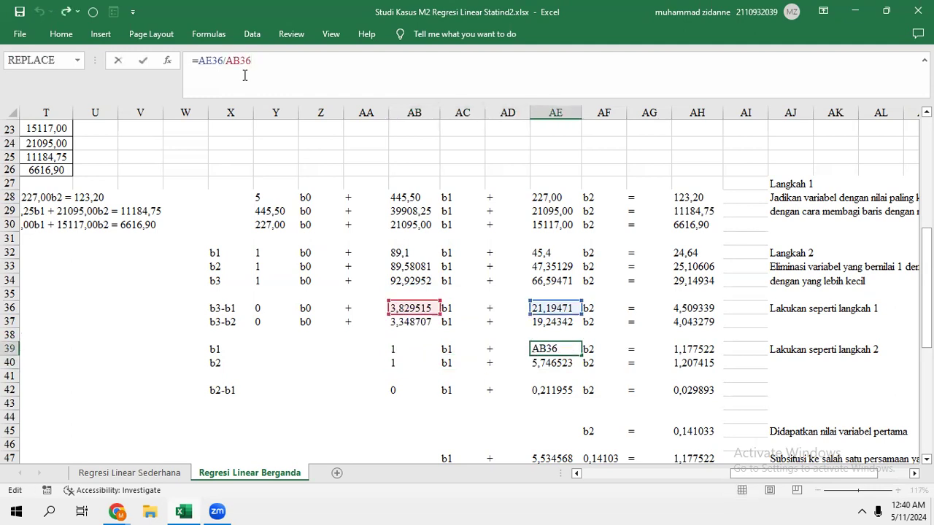
{"action": "key", "text": "Return"}
- Inspect the formula in AH39 that divides the b3-b1 row's right-hand constant by its b1 coefficient
{"action": "key", "text": "Right"}
{"action": "key", "text": "Right"}
{"action": "key", "text": "Right"}
{"action": "key", "text": "Up"}
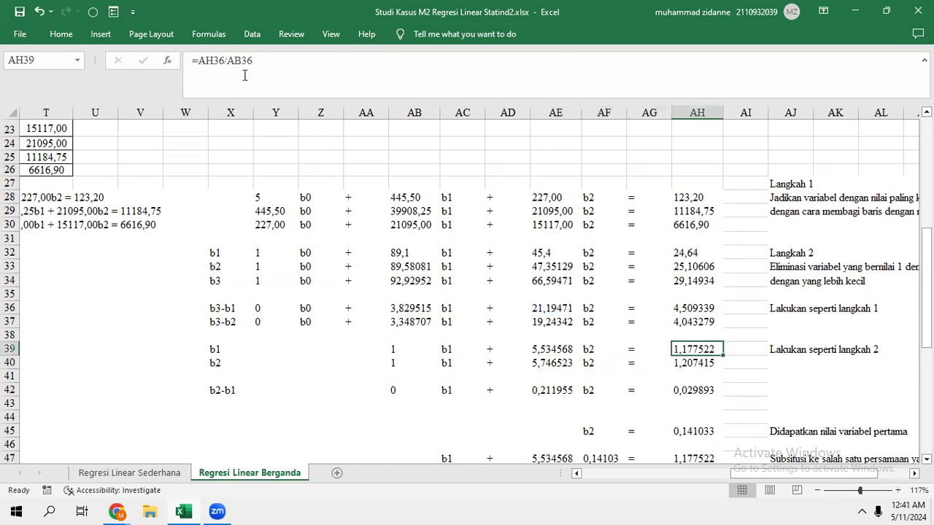
{"action": "left_click", "coordinate": [245, 76]}
{"action": "key", "text": "Return"}
- Check the subtraction formula in AB42 for the b1 coefficient of the b2-b1 row
{"action": "key", "text": "Left"}
{"action": "key", "text": "Left"}
{"action": "key", "text": "Left"}
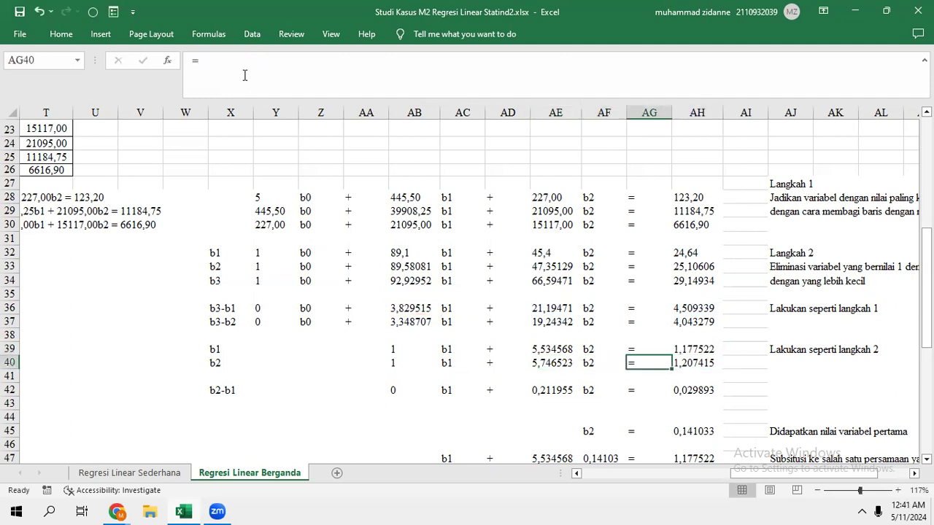
{"action": "key", "text": "Left"}
{"action": "key", "text": "Left"}
{"action": "key", "text": "Left"}
{"action": "key", "text": "Down"}
{"action": "key", "text": "Down"}
{"action": "key", "text": "Down"}
{"action": "key", "text": "Down"}
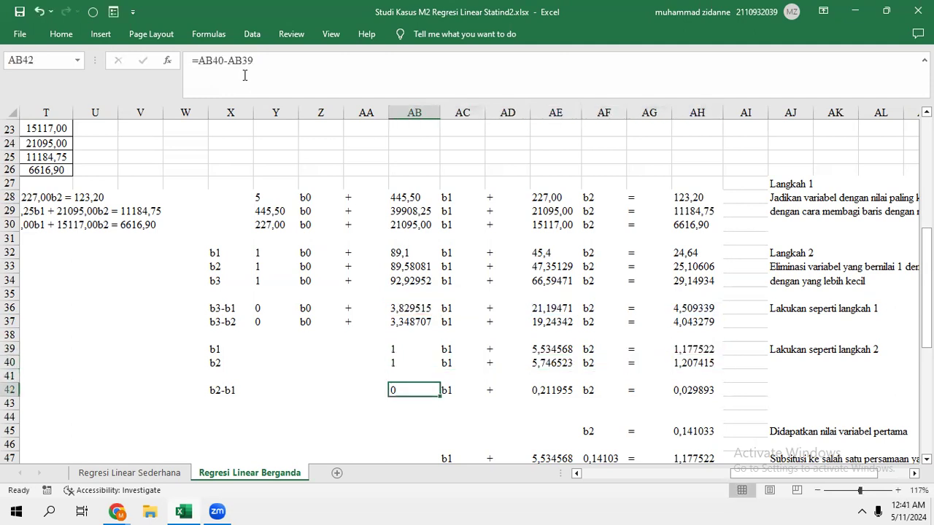
- Review the normalized b1 and b2 equations in rows 39 and 40 that feed the b2-b1 elimination
{"action": "key", "text": "Down"}
{"action": "key", "text": "Down"}
{"action": "key", "text": "Down"}
{"action": "key", "text": "Up"}
{"action": "key", "text": "Up"}
{"action": "key", "text": "Up"}
{"action": "key", "text": "Up"}
{"action": "key", "text": "Up"}
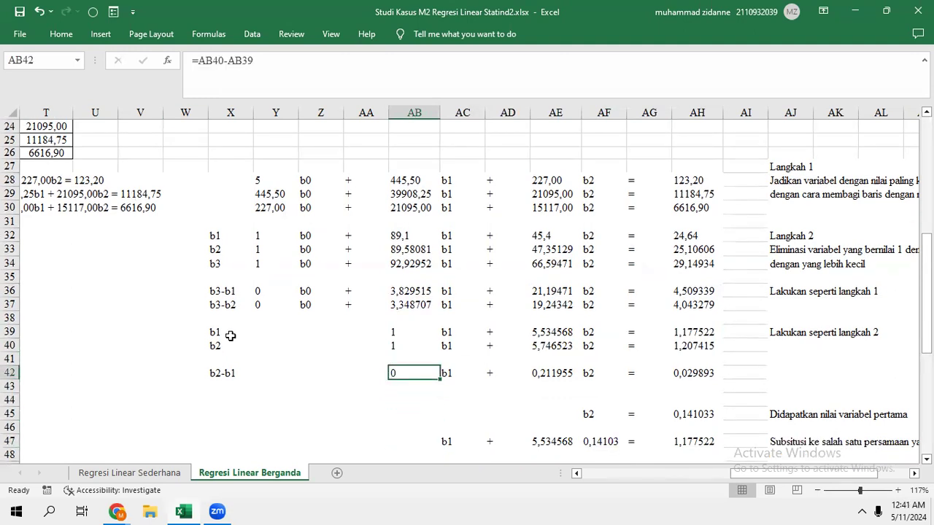
{"action": "left_click", "coordinate": [411, 345]}
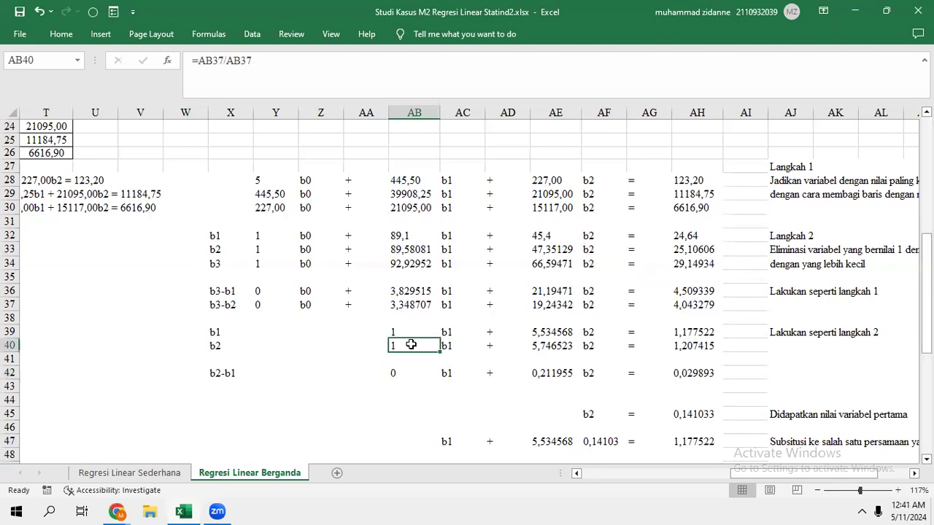
{"action": "left_click", "coordinate": [493, 333]}
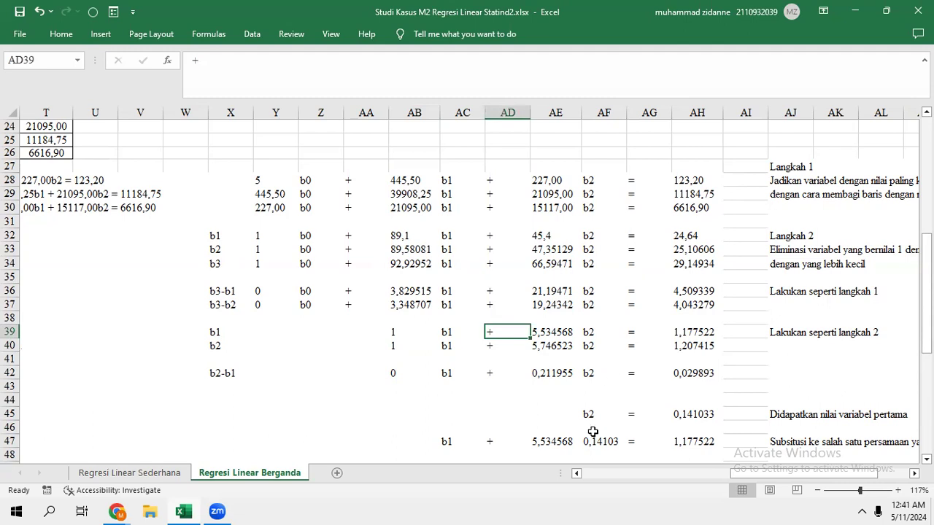
- Check the formula in AH45 that solves b2 by dividing AH42 by AE42
{"action": "scroll", "coordinate": [687, 413], "scroll_direction": "right", "scroll_amount": 2}
{"action": "scroll", "coordinate": [527, 438], "scroll_direction": "down", "scroll_amount": 2}
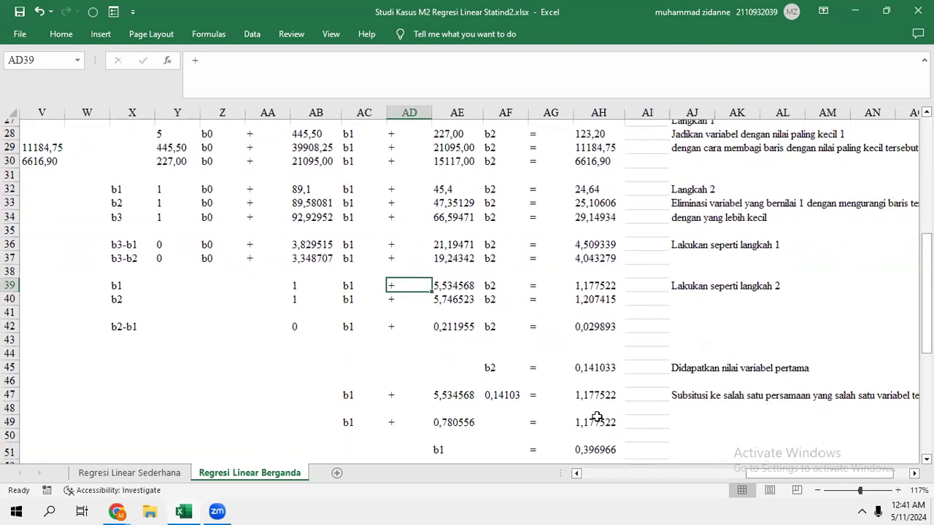
{"action": "left_click", "coordinate": [501, 360]}
{"action": "key", "text": "Right"}
{"action": "key", "text": "Right"}
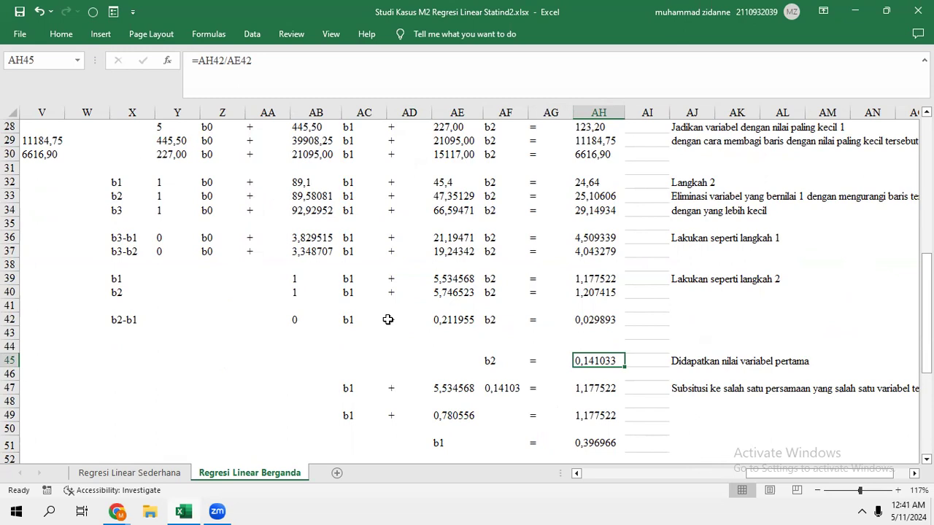
- Compare the b2 coefficients in AE39 and AE40 of the two normalized equations
{"action": "left_click", "coordinate": [395, 277]}
{"action": "key", "text": "Right"}
{"action": "key", "text": "Down"}
{"action": "key", "text": "Up"}
{"action": "key", "text": "Down"}
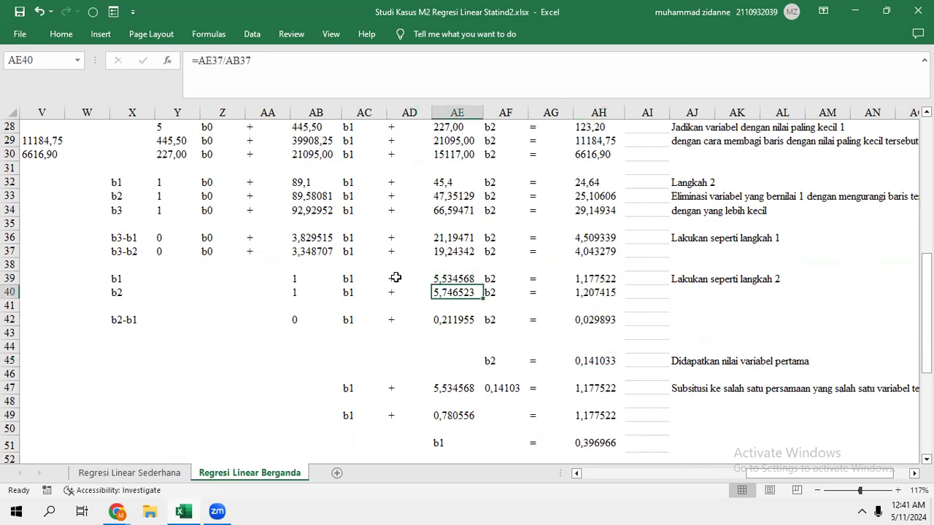
- Examine the terms of the b1 equation in row 47, where the solved b2 is substituted
{"action": "left_click", "coordinate": [473, 391]}
{"action": "key", "text": "Left"}
{"action": "key", "text": "Left"}
{"action": "key", "text": "Left"}
{"action": "key", "text": "Right"}
{"action": "key", "text": "Right"}
{"action": "key", "text": "Right"}
{"action": "key", "text": "Right"}
{"action": "key", "text": "Right"}
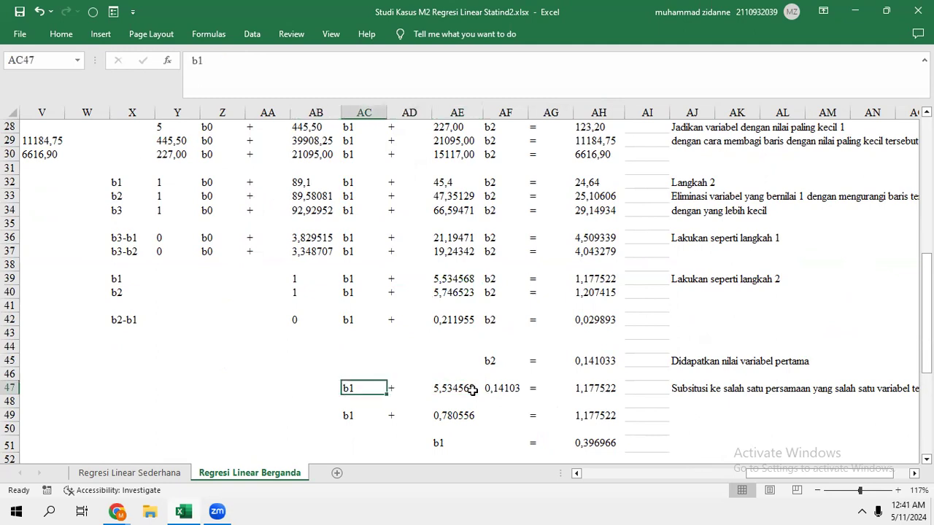
- Check the subtraction formula in AH51 that solves b1
{"action": "key", "text": "Right"}
{"action": "key", "text": "Down"}
{"action": "key", "text": "Down"}
{"action": "key", "text": "Down"}
{"action": "key", "text": "Down"}
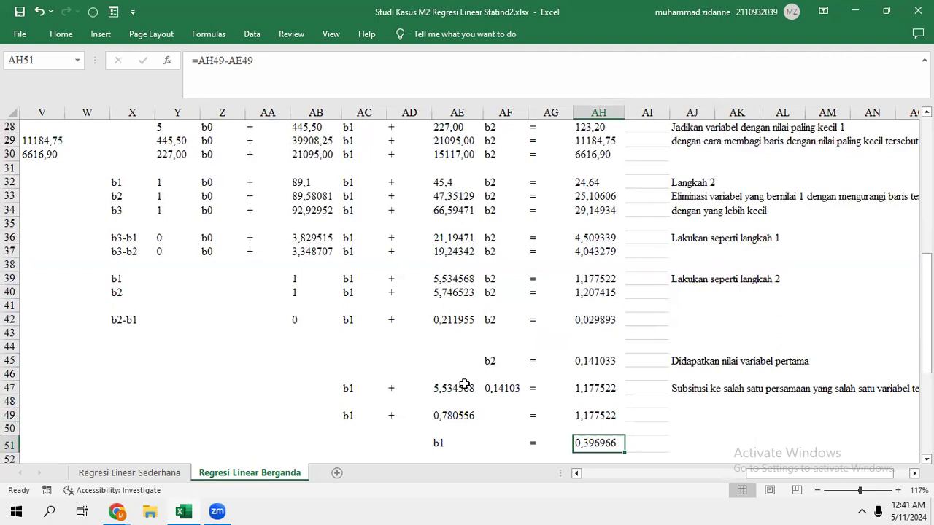
- Trace the coefficient in AE47 back to the b2 term of the equation in row 39
{"action": "left_click", "coordinate": [454, 386]}
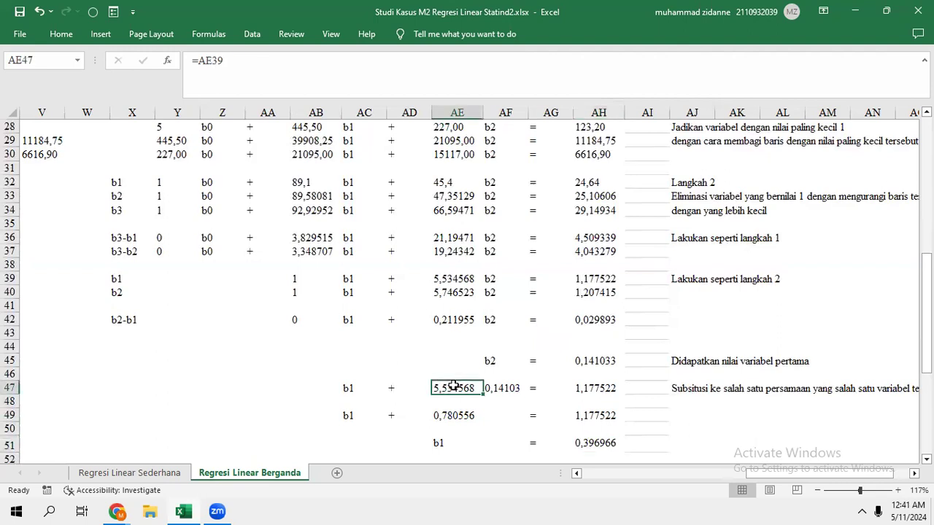
{"action": "left_click", "coordinate": [456, 278]}
{"action": "key", "text": "Right"}
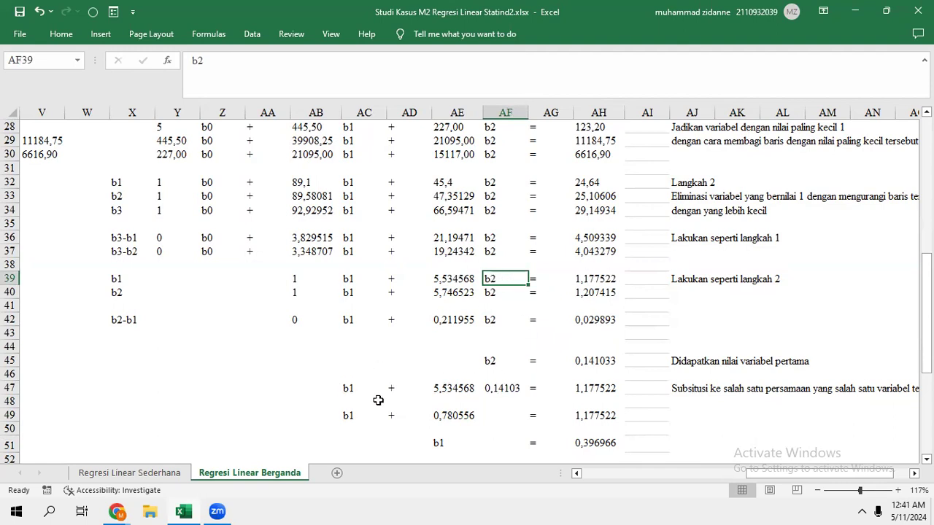
- Examine the b0 substitution in rows 53 to 56 and the resulting regression equation below it
{"action": "scroll", "coordinate": [508, 415], "scroll_direction": "down", "scroll_amount": 4}
{"action": "scroll", "coordinate": [503, 408], "scroll_direction": "down", "scroll_amount": 1}
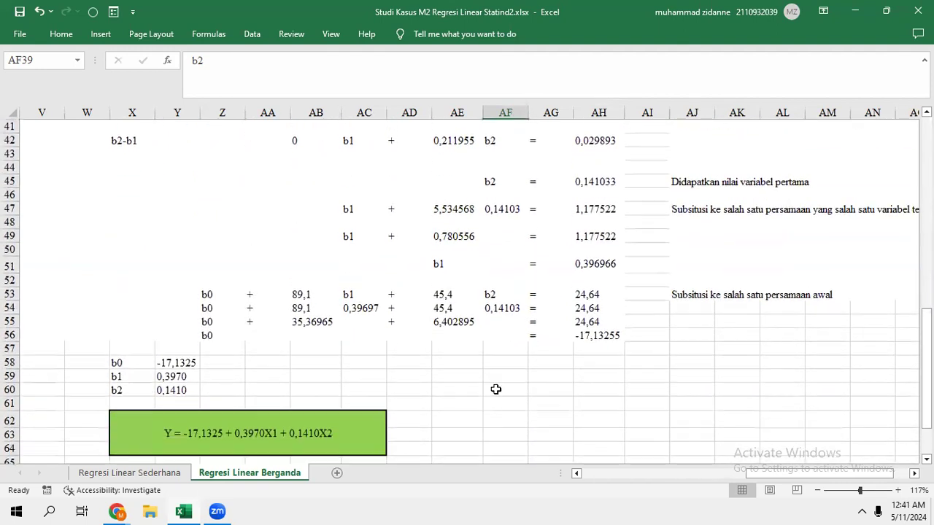
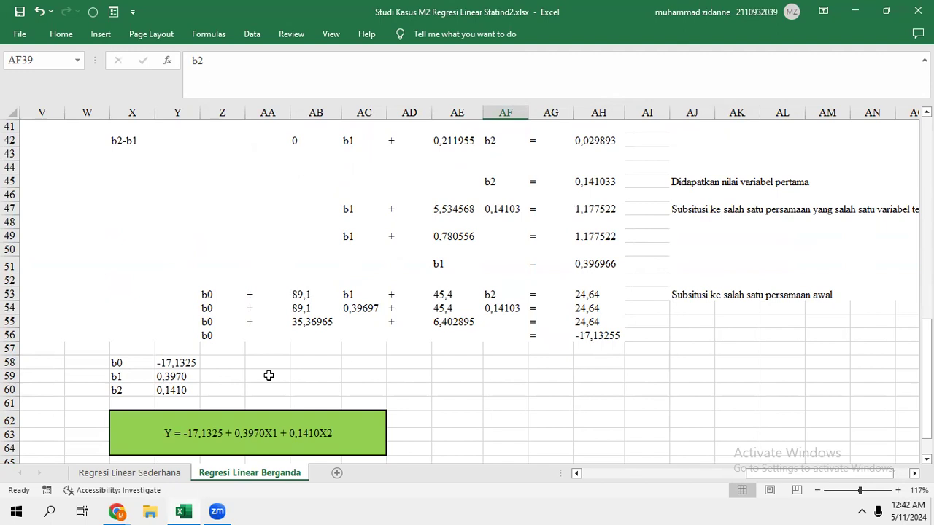
{"action": "scroll", "coordinate": [197, 375], "scroll_direction": "left", "scroll_amount": 3}
{"action": "scroll", "coordinate": [197, 374], "scroll_direction": "up", "scroll_amount": 1}
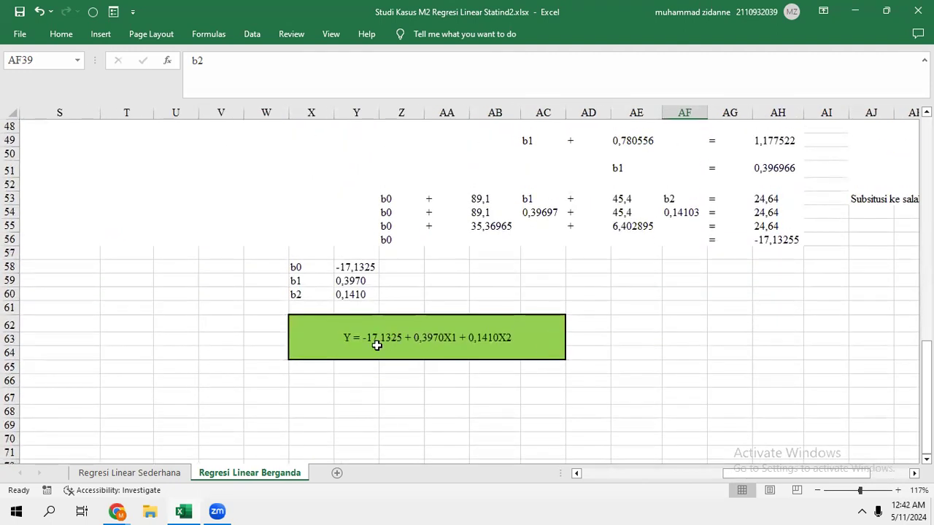
{"action": "scroll", "coordinate": [299, 335], "scroll_direction": "down", "scroll_amount": 3}
{"action": "scroll", "coordinate": [299, 336], "scroll_direction": "down", "scroll_amount": 4}
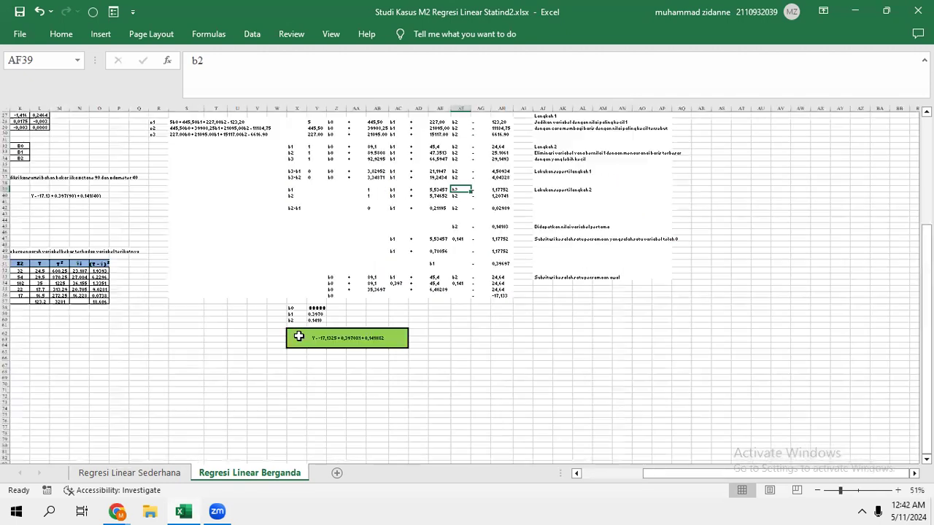
- Compare the elimination method's regression equation with the matrix method's equation in the other green box
{"action": "scroll", "coordinate": [148, 184], "scroll_direction": "up", "scroll_amount": 5}
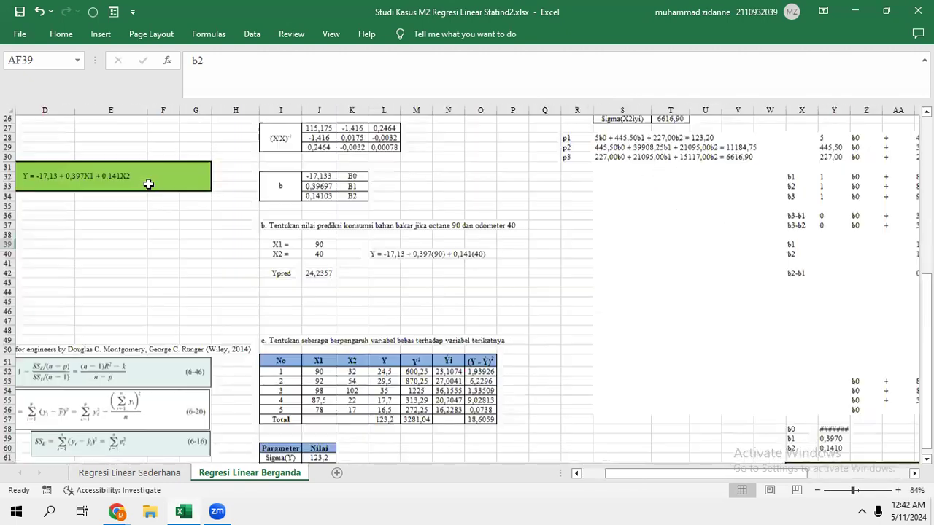
{"action": "scroll", "coordinate": [194, 311], "scroll_direction": "down", "scroll_amount": 3}
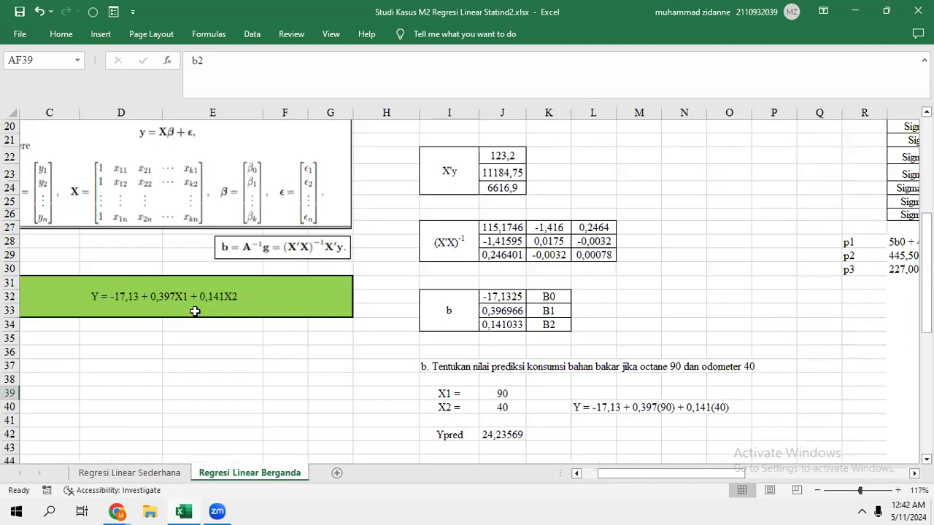
{"action": "scroll", "coordinate": [195, 312], "scroll_direction": "right", "scroll_amount": 5}
{"action": "scroll", "coordinate": [195, 312], "scroll_direction": "down", "scroll_amount": 9}
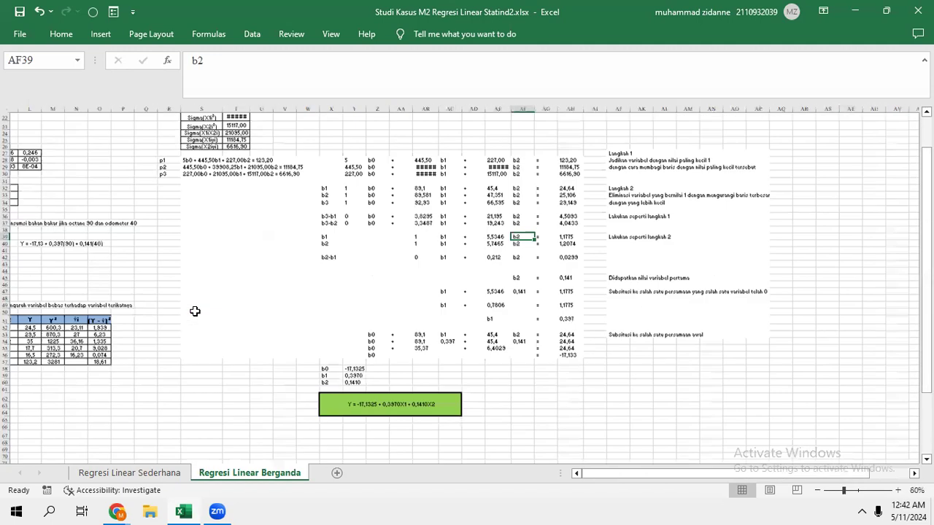
{"action": "scroll", "coordinate": [370, 277], "scroll_direction": "left", "scroll_amount": 5}
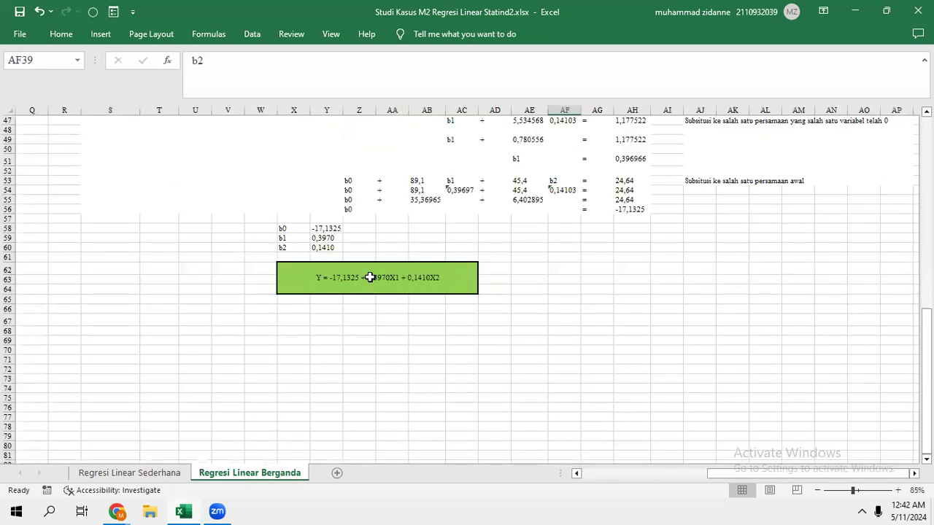
{"action": "scroll", "coordinate": [370, 276], "scroll_direction": "up", "scroll_amount": 3}
{"action": "scroll", "coordinate": [370, 276], "scroll_direction": "up", "scroll_amount": 3}
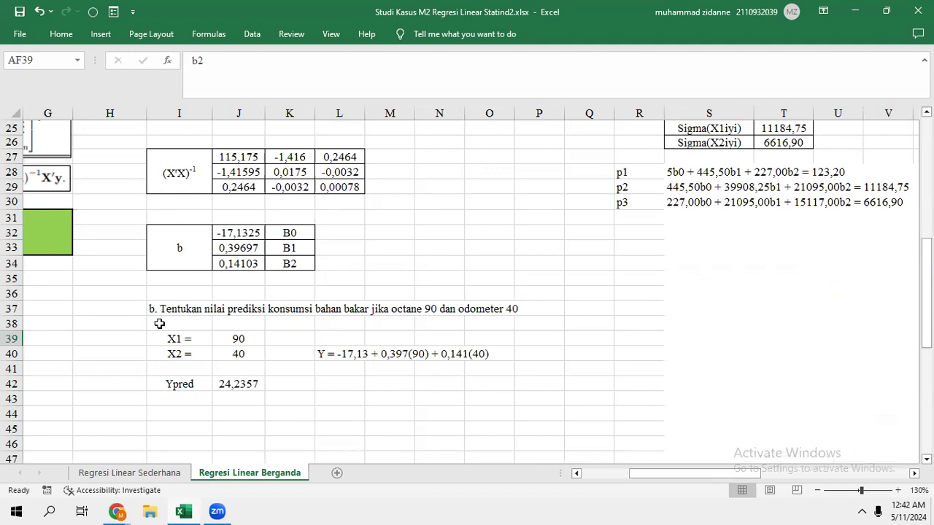
- Review the X1 and X2 input values for the fuel consumption prediction in part b
{"action": "left_click", "coordinate": [272, 354]}
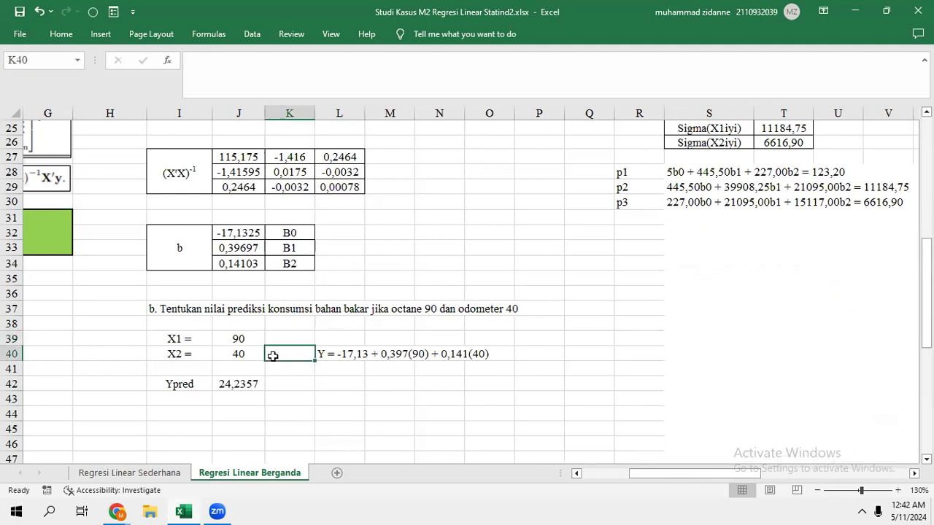
{"action": "left_click", "coordinate": [168, 353]}
{"action": "left_click", "coordinate": [238, 352]}
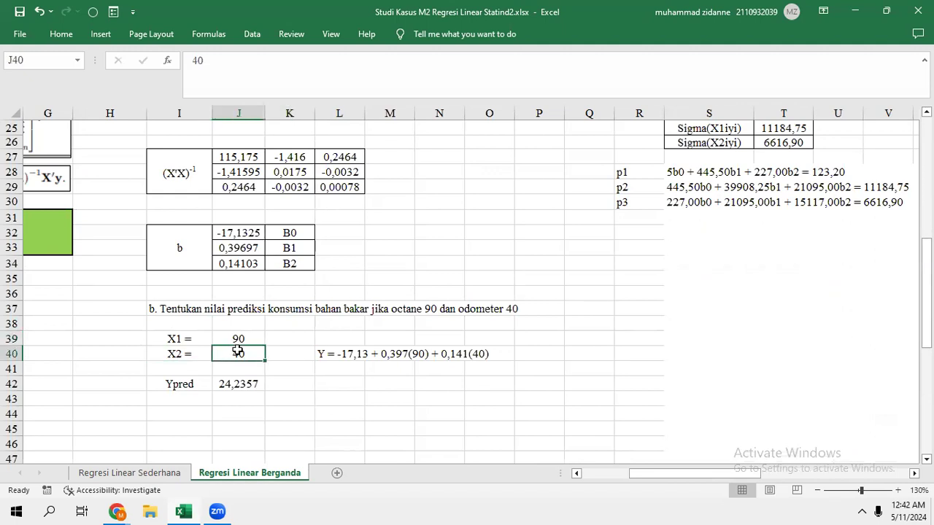
- Inspect the Ypred formula in J42 and compare its references with the regression equation
{"action": "left_click", "coordinate": [177, 382]}
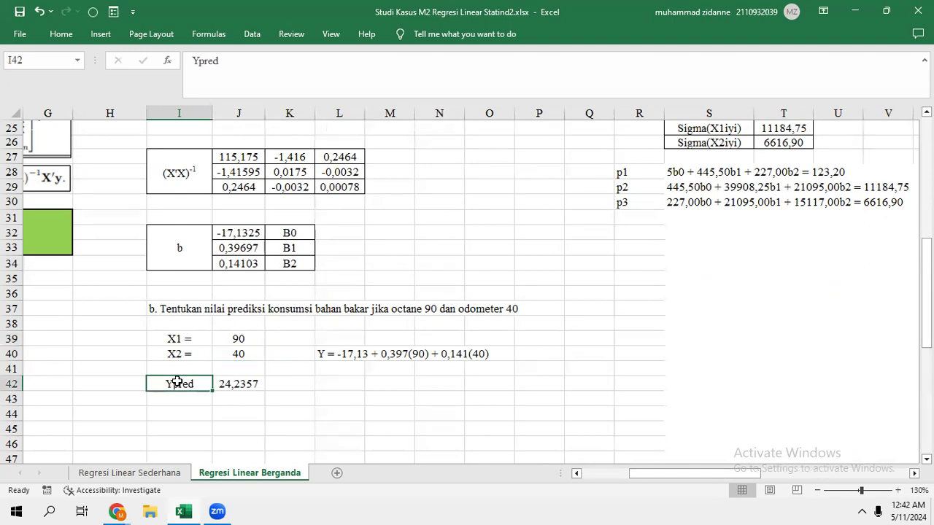
{"action": "left_click", "coordinate": [219, 383]}
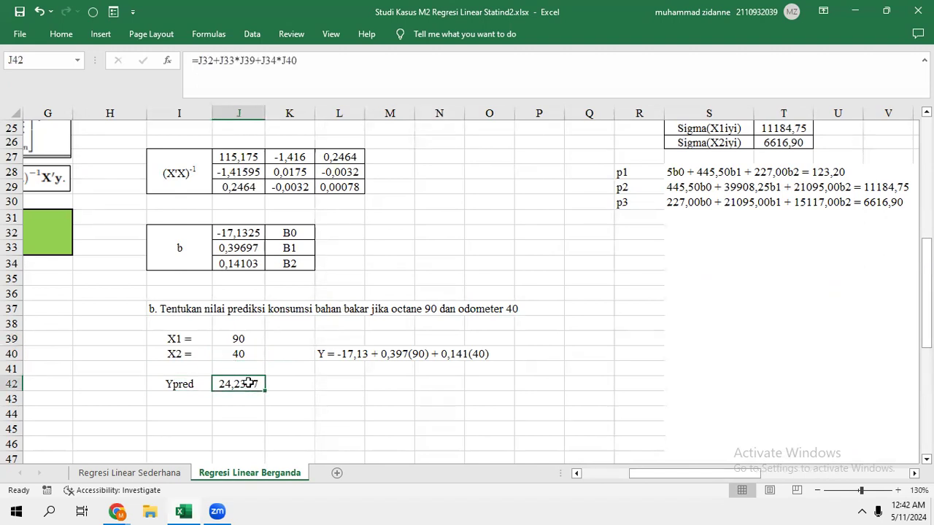
{"action": "left_click", "coordinate": [286, 61]}
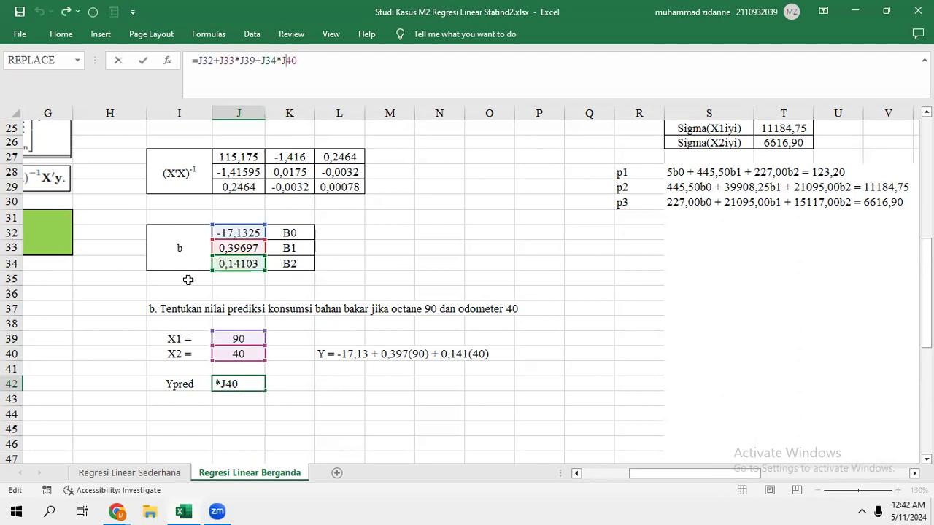
{"action": "scroll", "coordinate": [240, 281], "scroll_direction": "left", "scroll_amount": 5}
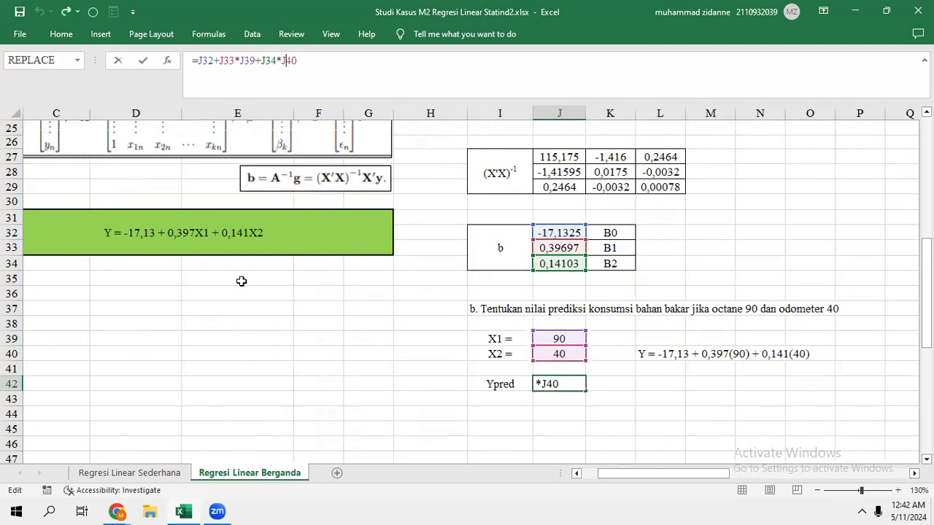
{"action": "scroll", "coordinate": [241, 281], "scroll_direction": "up", "scroll_amount": 1}
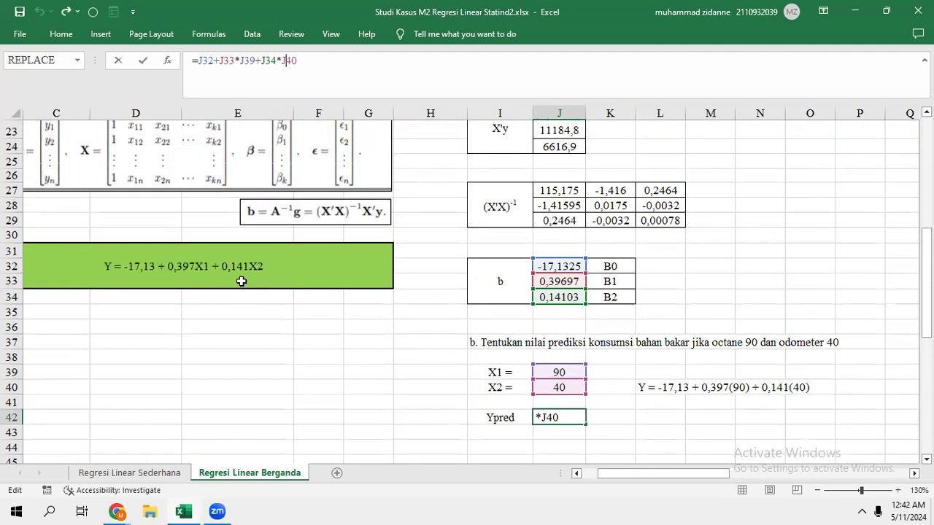
{"action": "key", "text": "Return"}
- Check the written-out prediction equation in L40 with X1 = 90 and X2 = 40 substituted
{"action": "key", "text": "Right"}
{"action": "key", "text": "Right"}
{"action": "key", "text": "Up"}
{"action": "key", "text": "Up"}
{"action": "key", "text": "Up"}
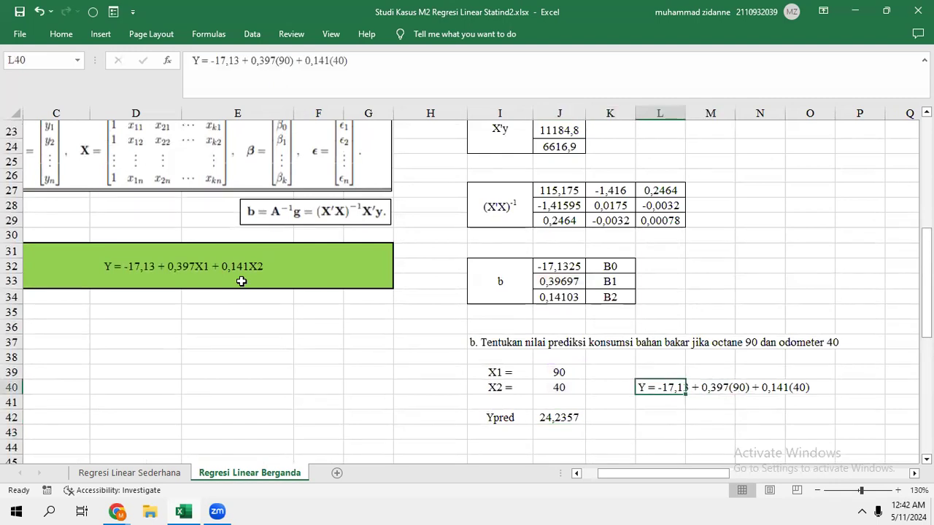
- Bring part c and its table for the influence of the independent variables into view
{"action": "scroll", "coordinate": [663, 355], "scroll_direction": "right", "scroll_amount": 3}
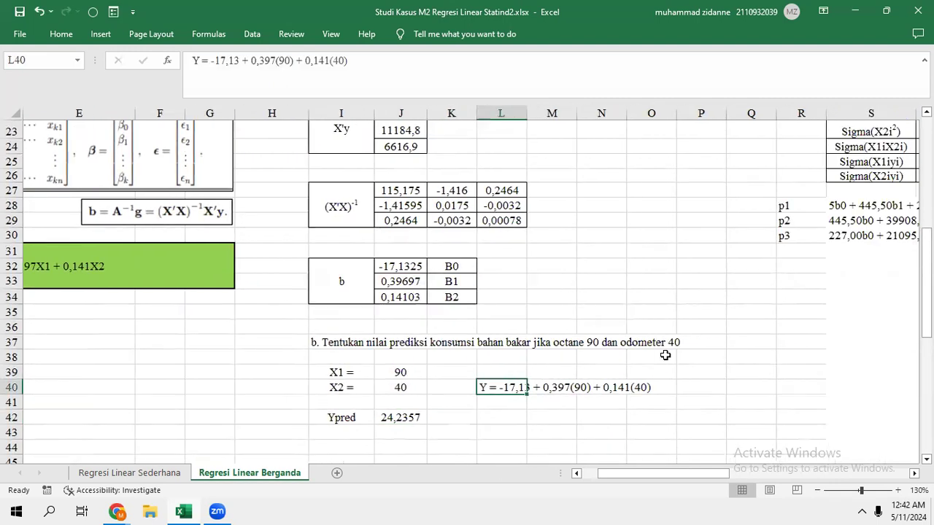
{"action": "scroll", "coordinate": [509, 284], "scroll_direction": "down", "scroll_amount": 5}
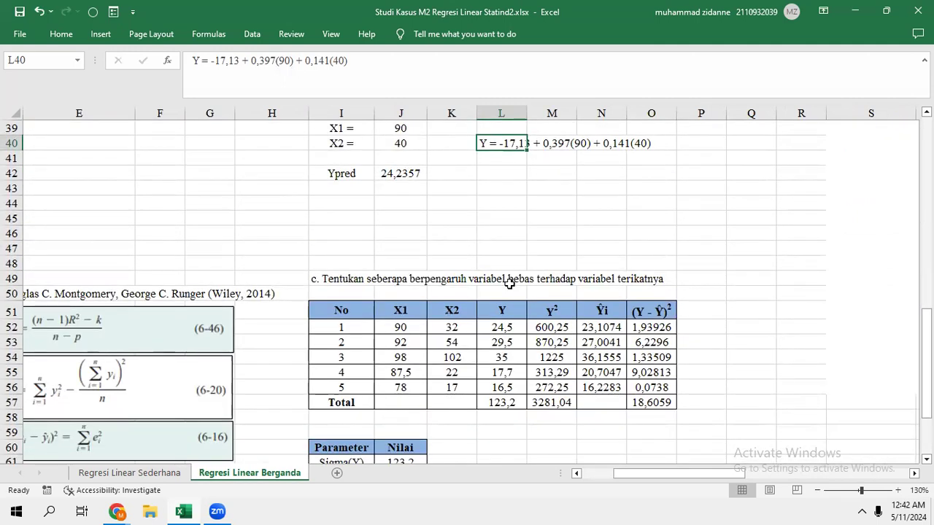
{"action": "scroll", "coordinate": [372, 273], "scroll_direction": "right", "scroll_amount": 2}
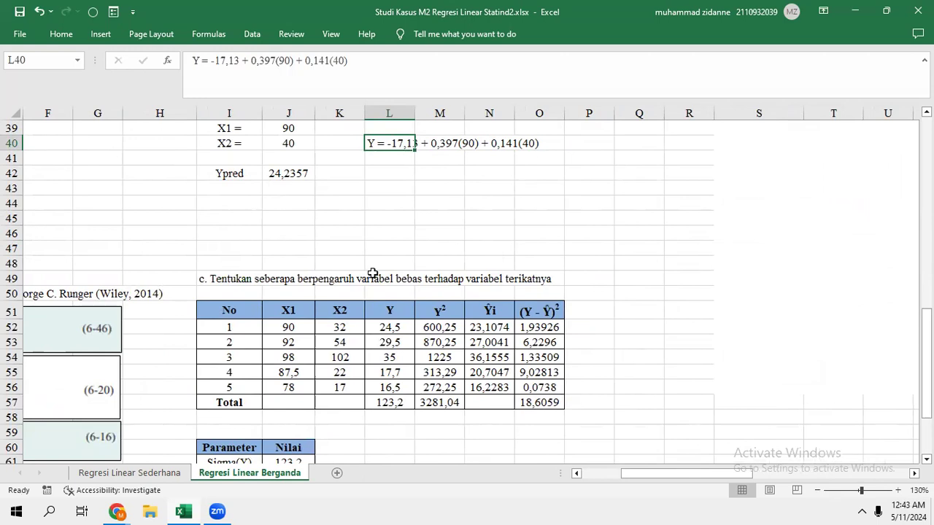
- Read the part c question and locate the adjusted R² formula from the cited Montgomery and Runger source
{"action": "left_click", "coordinate": [235, 281]}
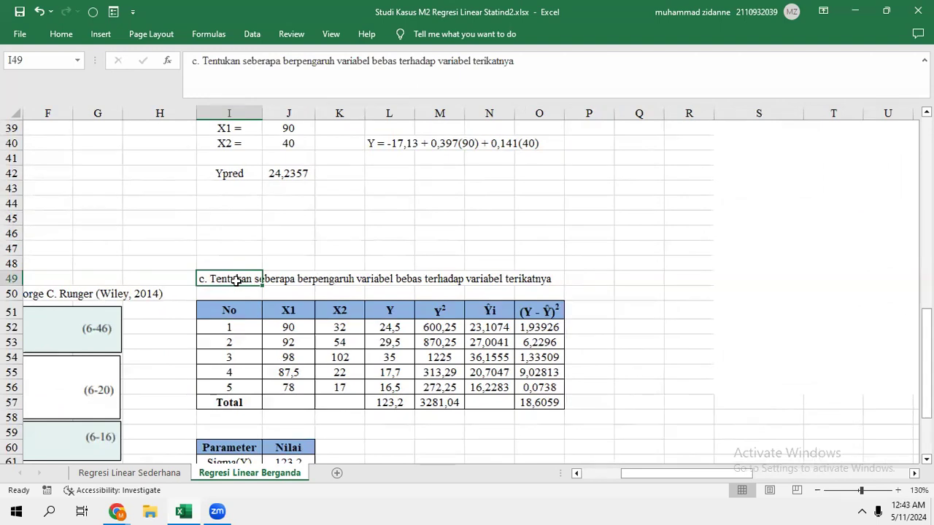
{"action": "key", "text": "Return"}
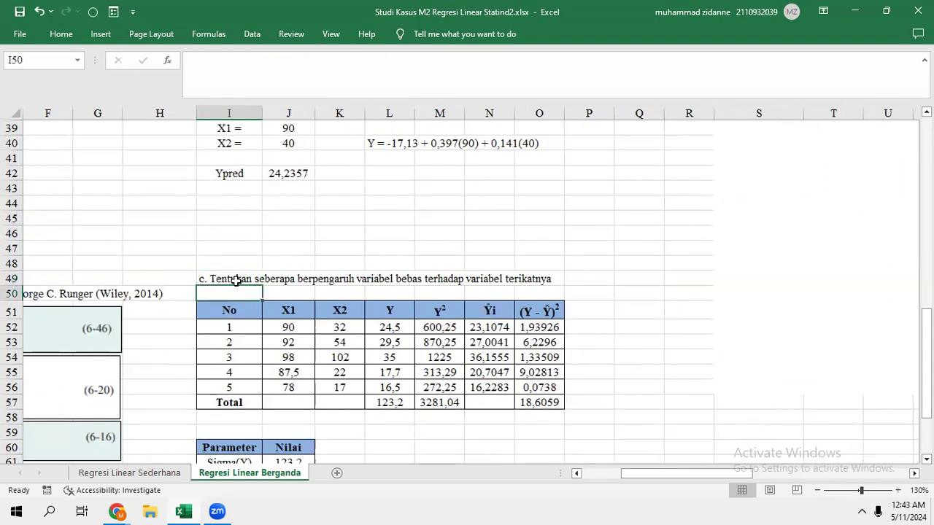
{"action": "scroll", "coordinate": [235, 281], "scroll_direction": "left", "scroll_amount": 5}
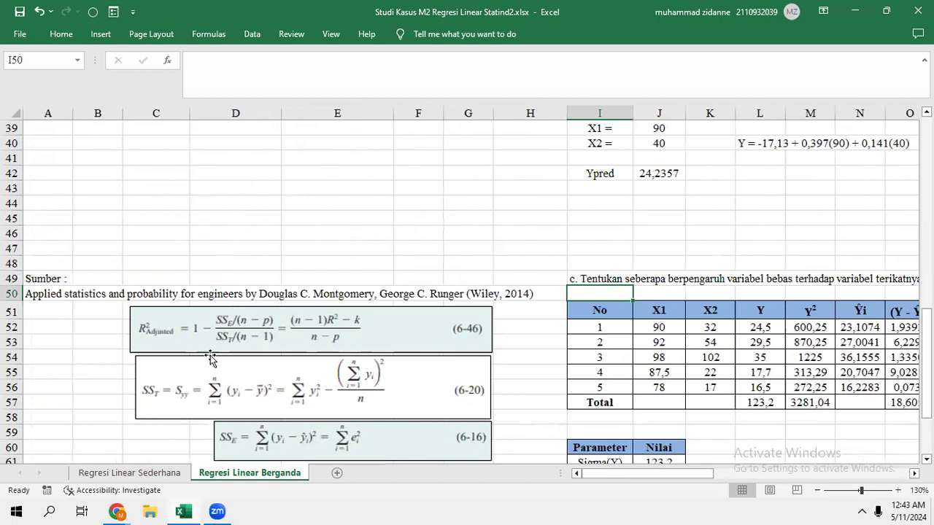
{"action": "left_click", "coordinate": [209, 331]}
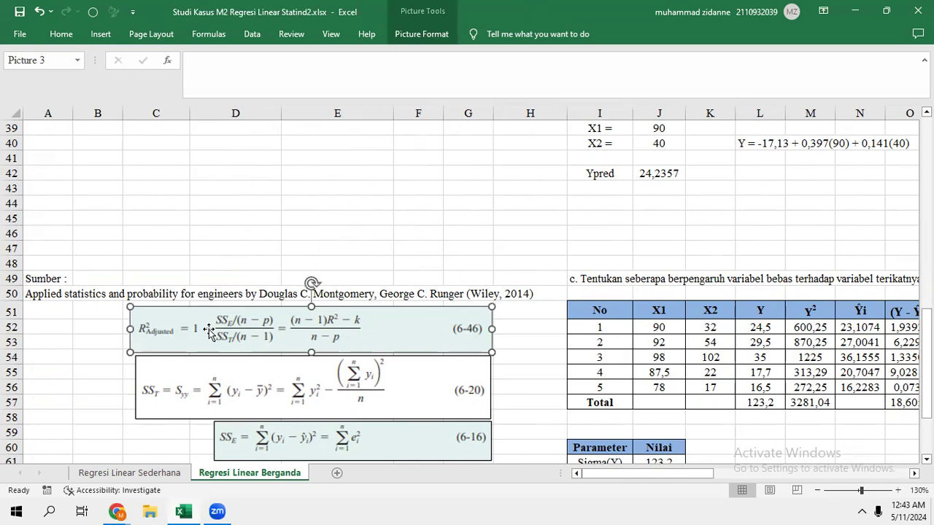
- Examine the terms of adjusted R² equation 6-46 alongside the SST and SSE equations below it
{"action": "left_click", "coordinate": [67, 316]}
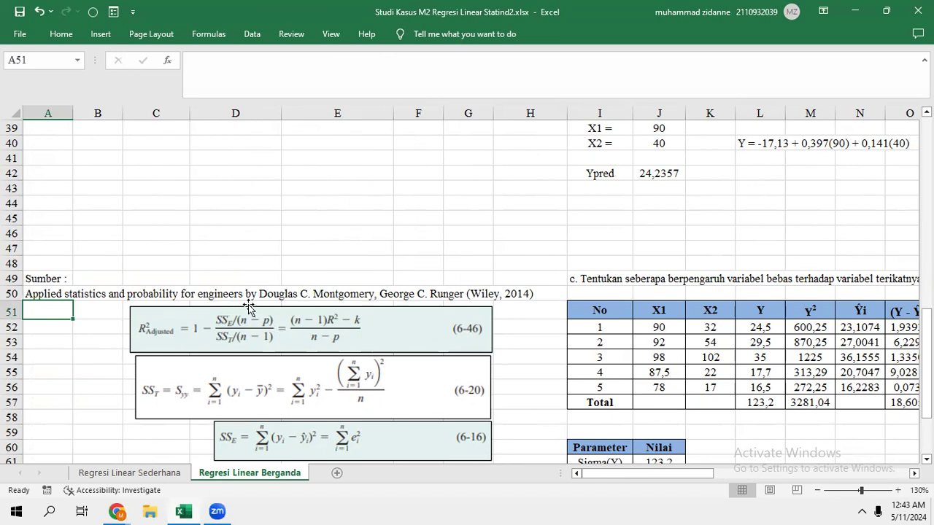
{"action": "left_click", "coordinate": [95, 322]}
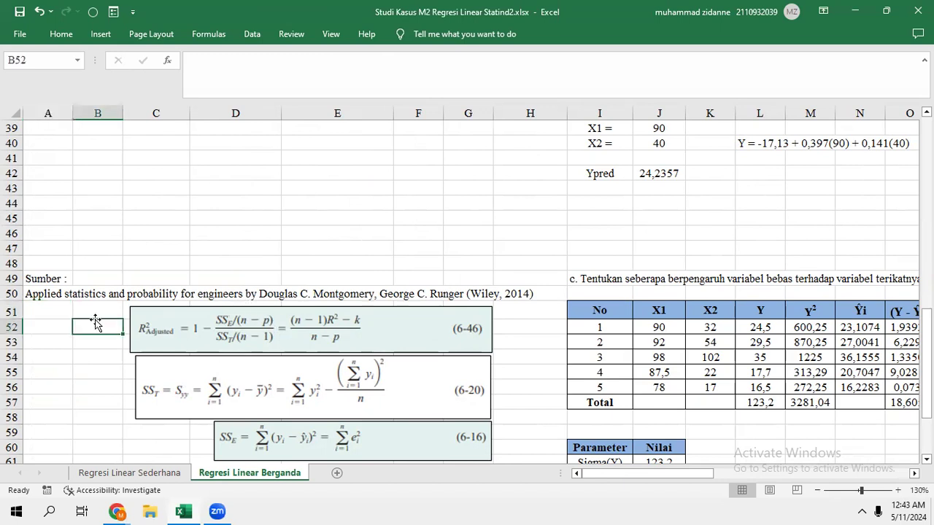
{"action": "left_click", "coordinate": [207, 325]}
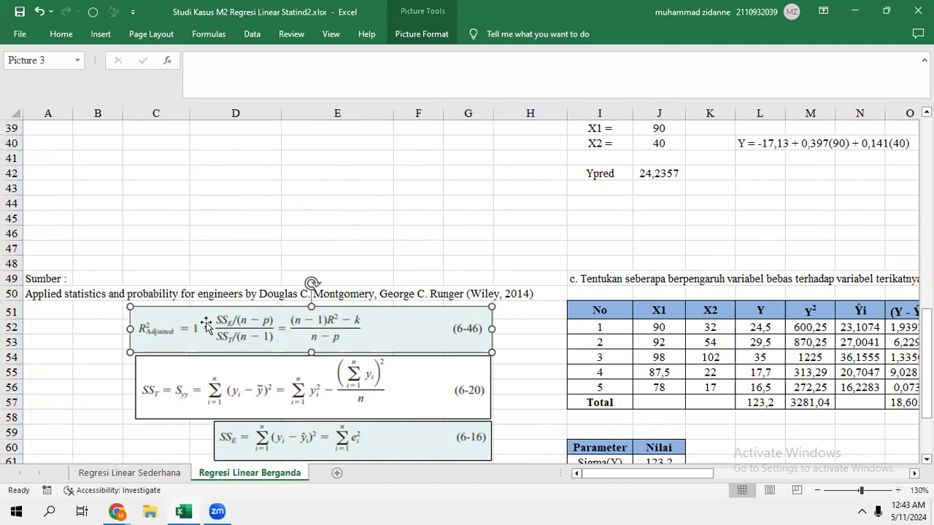
{"action": "left_click", "coordinate": [90, 307]}
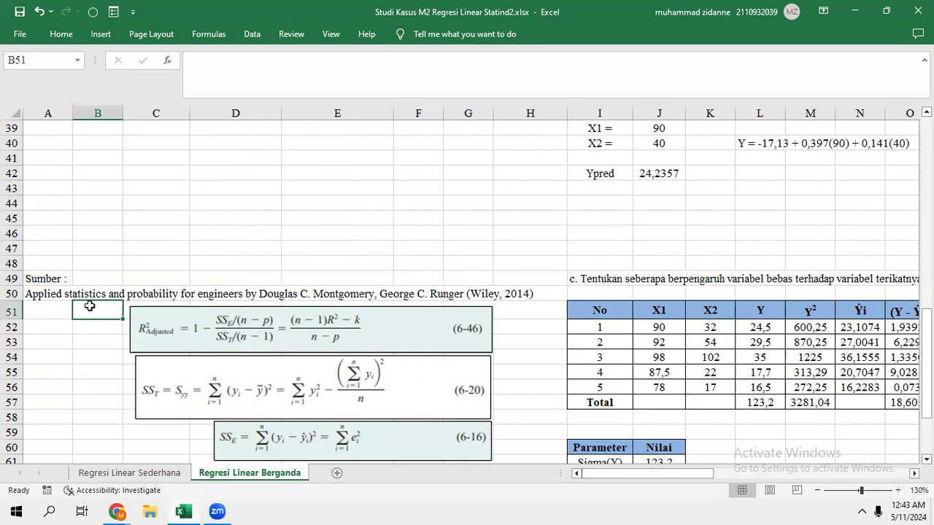
{"action": "key", "text": "Left"}
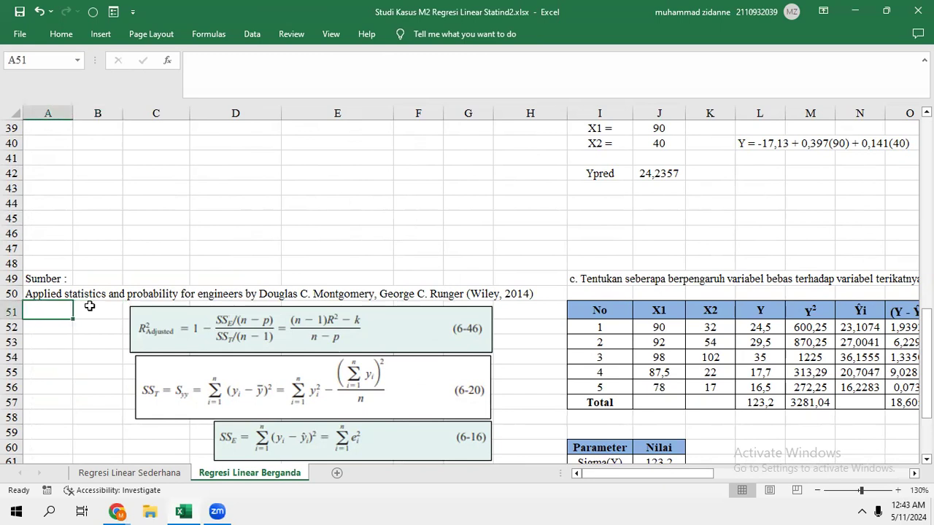
{"action": "key", "text": "Right"}
{"action": "key", "text": "Right"}
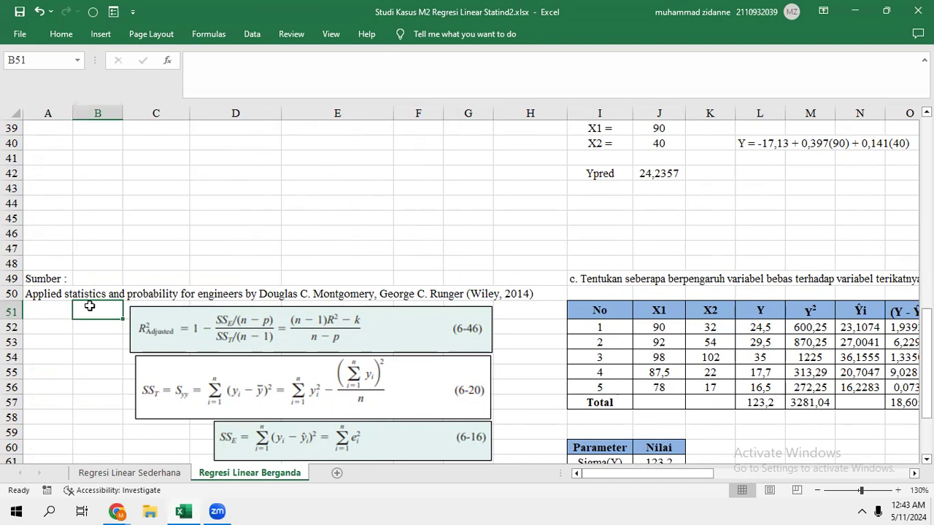
{"action": "key", "text": "Down"}
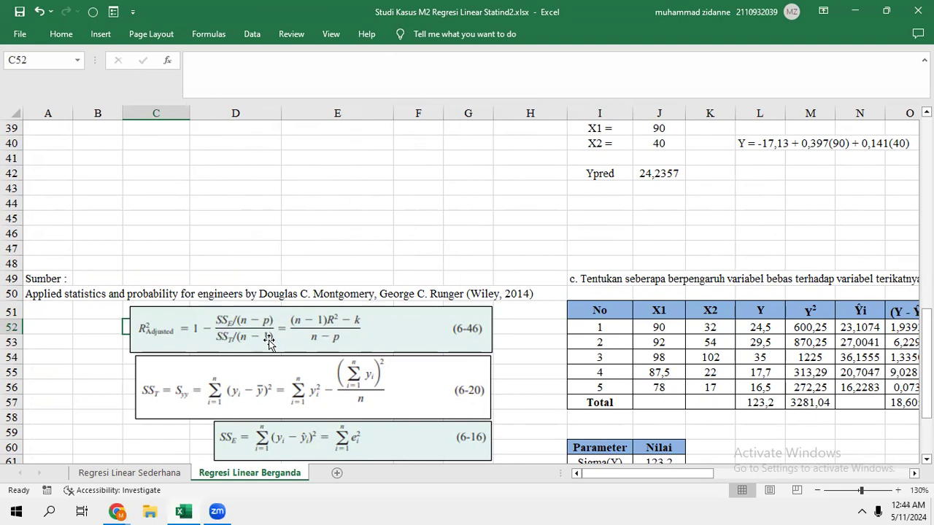
{"action": "left_click", "coordinate": [318, 314]}
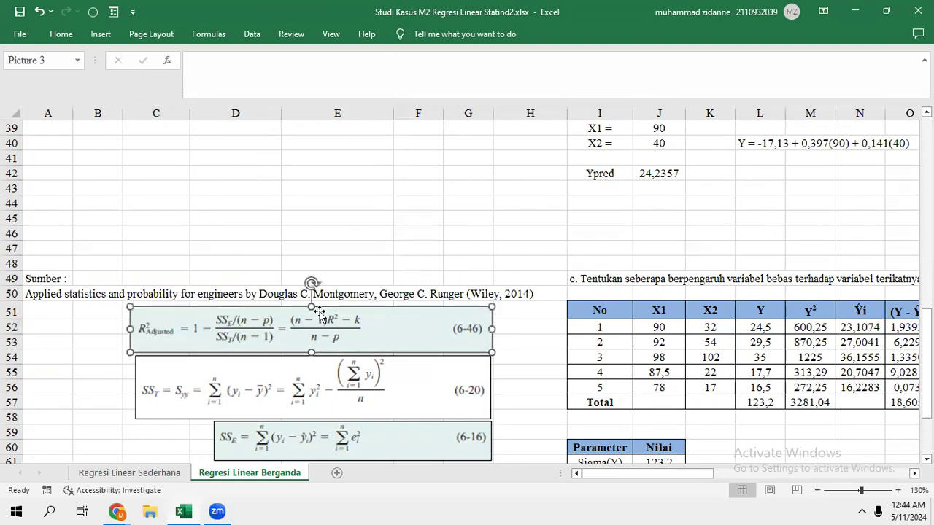
- Inspect the Ŷi and (Y - Ŷ)² formulas in row 52 and follow the squared residuals down to their total
{"action": "scroll", "coordinate": [309, 237], "scroll_direction": "right", "scroll_amount": 2}
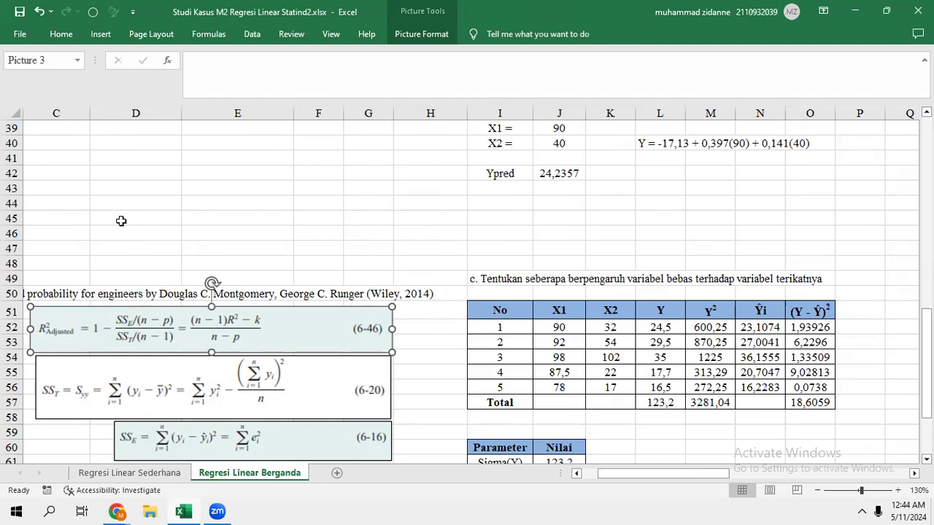
{"action": "scroll", "coordinate": [167, 379], "scroll_direction": "down", "scroll_amount": 3}
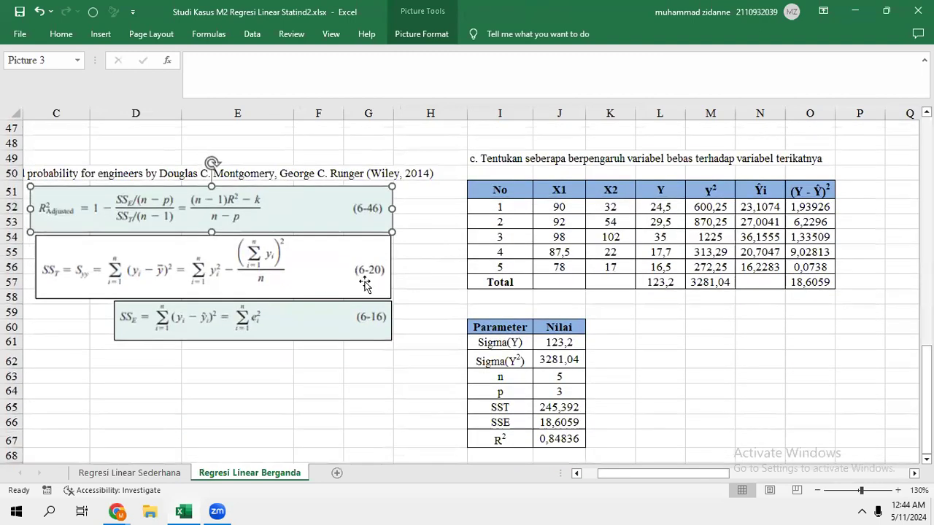
{"action": "left_click", "coordinate": [648, 245]}
{"action": "key", "text": "Up"}
{"action": "key", "text": "Up"}
{"action": "key", "text": "Right"}
{"action": "key", "text": "Right"}
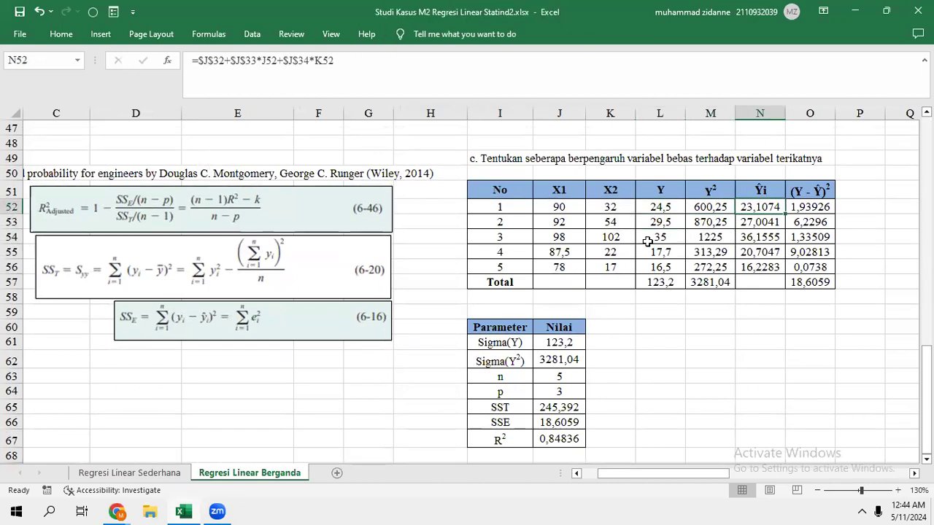
{"action": "key", "text": "Right"}
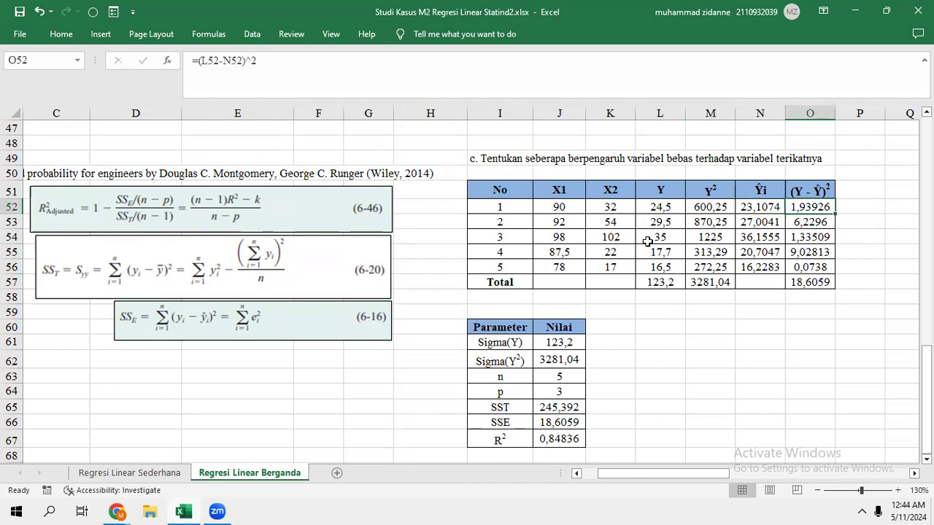
{"action": "key", "text": "Down"}
{"action": "key", "text": "Down"}
{"action": "key", "text": "Down"}
{"action": "key", "text": "Down"}
{"action": "key", "text": "Down"}
{"action": "key", "text": "Down"}
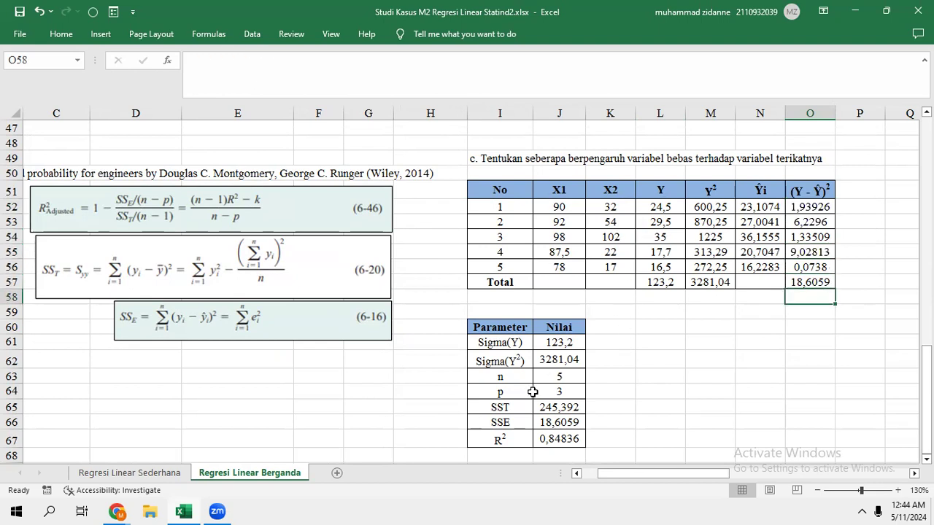
- Check the p entry in J64 and compare the SST formula in J65 with equation 6-20
{"action": "left_click", "coordinate": [557, 385]}
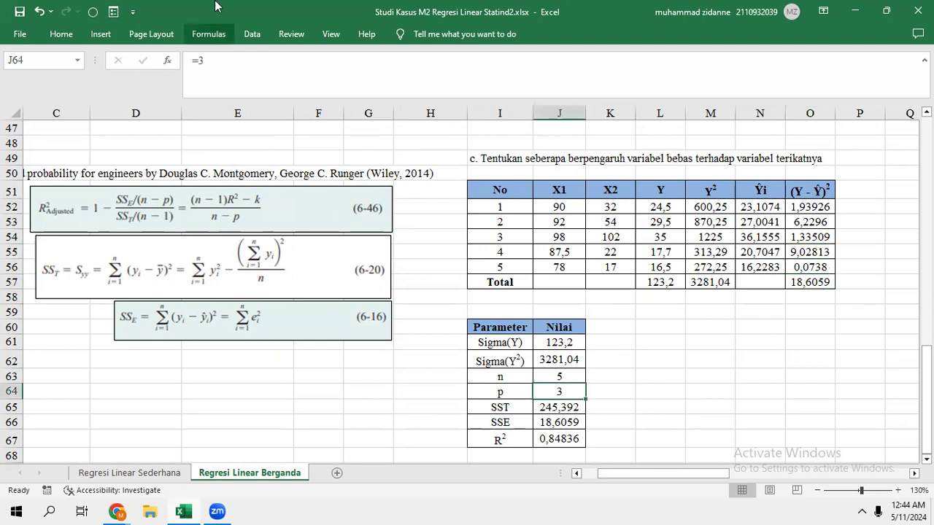
{"action": "key", "text": "F2"}
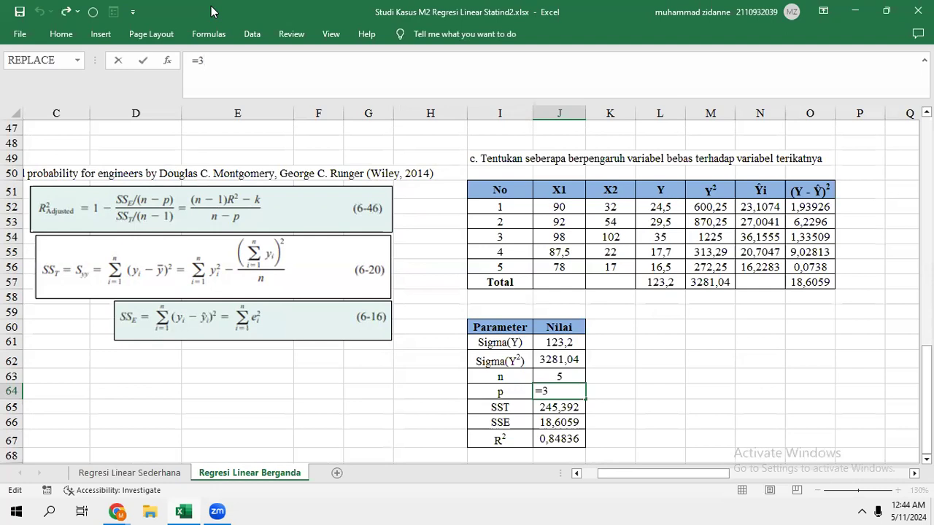
{"action": "key", "text": "Return"}
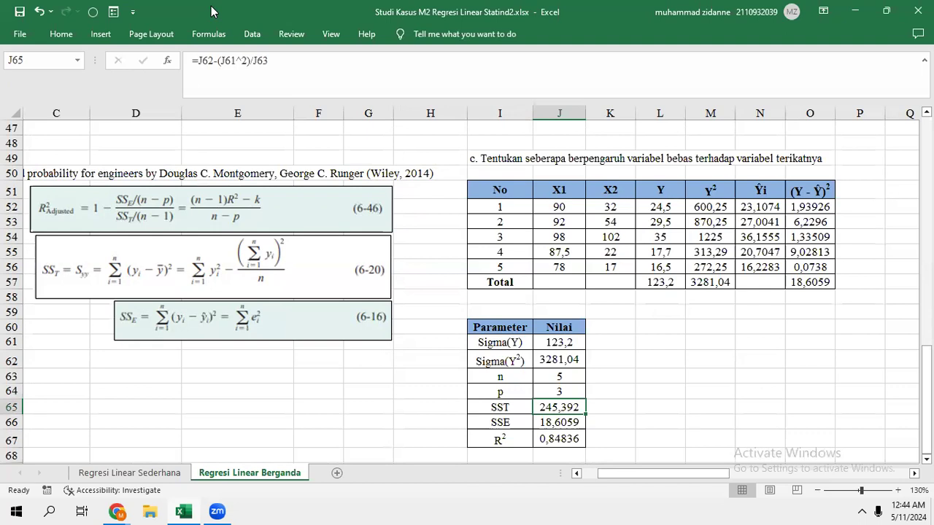
{"action": "key", "text": "F2"}
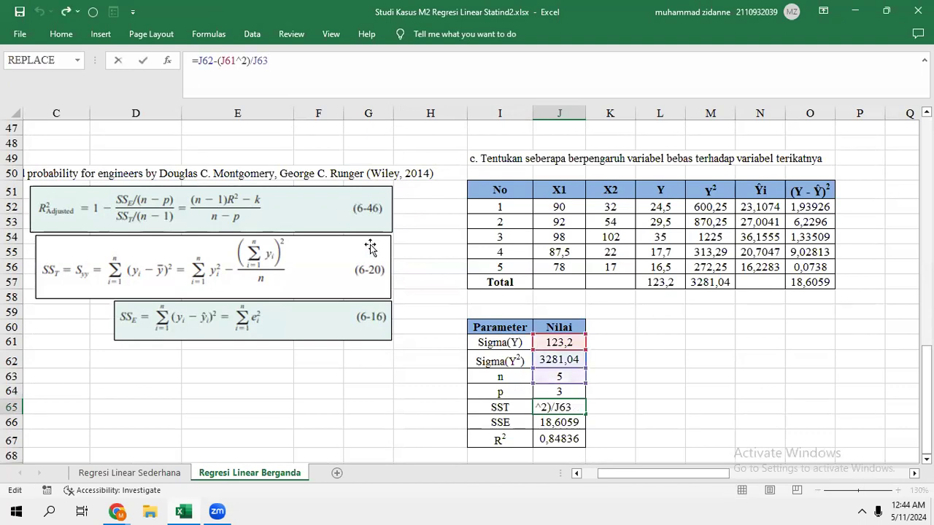
{"action": "scroll", "coordinate": [371, 248], "scroll_direction": "down", "scroll_amount": 3}
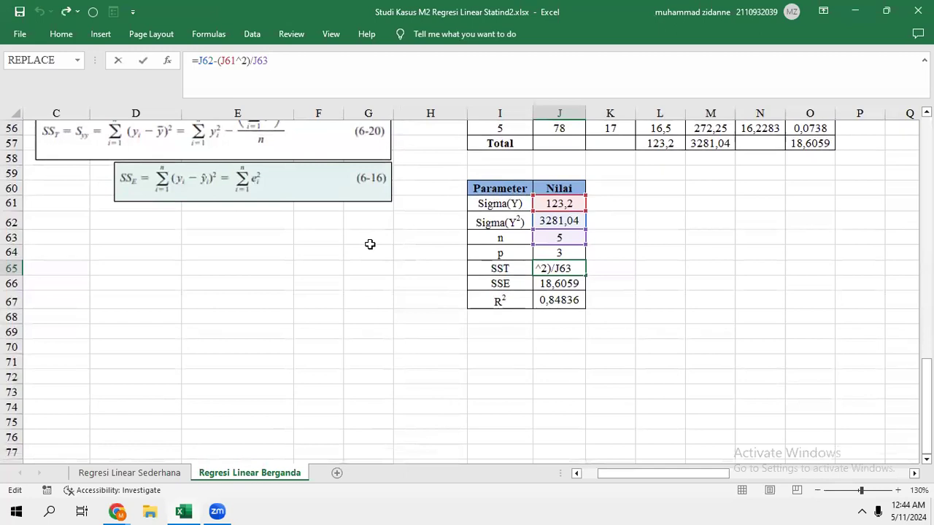
{"action": "scroll", "coordinate": [422, 213], "scroll_direction": "up", "scroll_amount": 2}
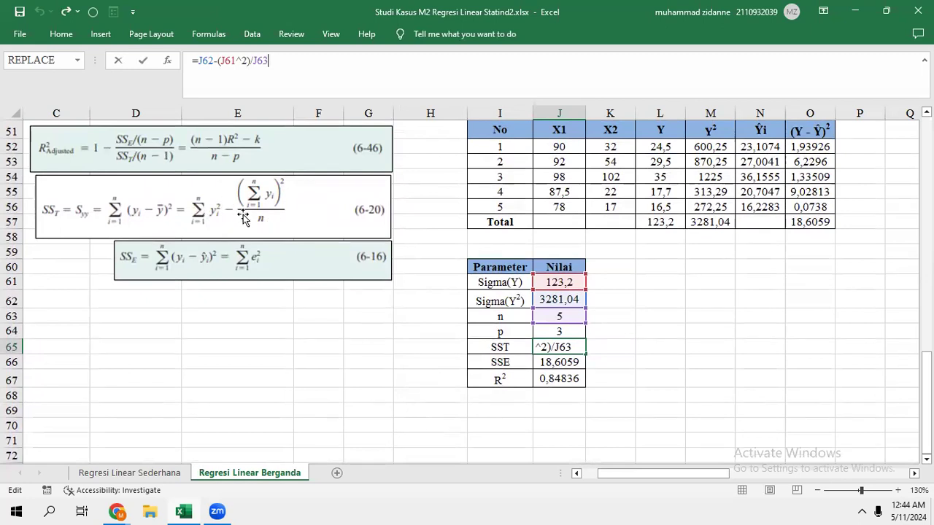
{"action": "key", "text": "Return"}
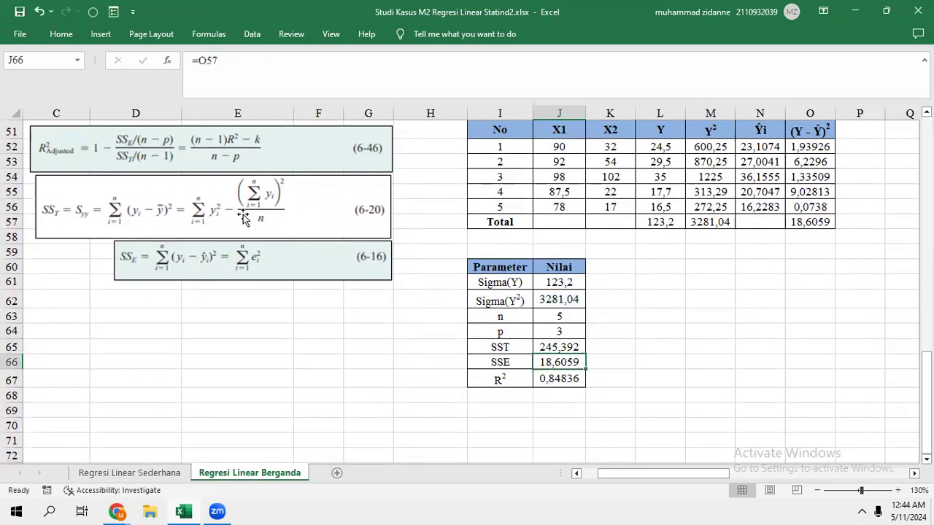
- Inspect the SUM formula in O57 that supplies the SSE value
{"action": "left_click", "coordinate": [806, 219]}
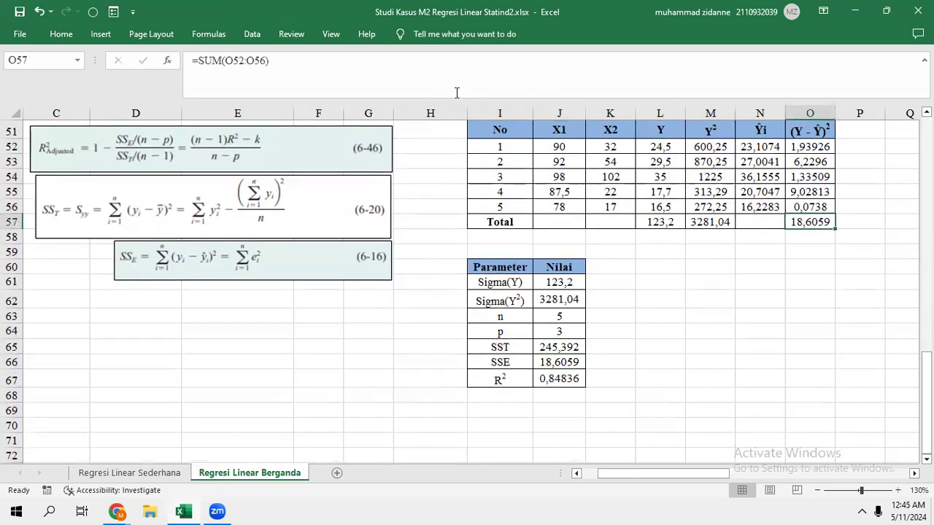
{"action": "left_click", "coordinate": [276, 72]}
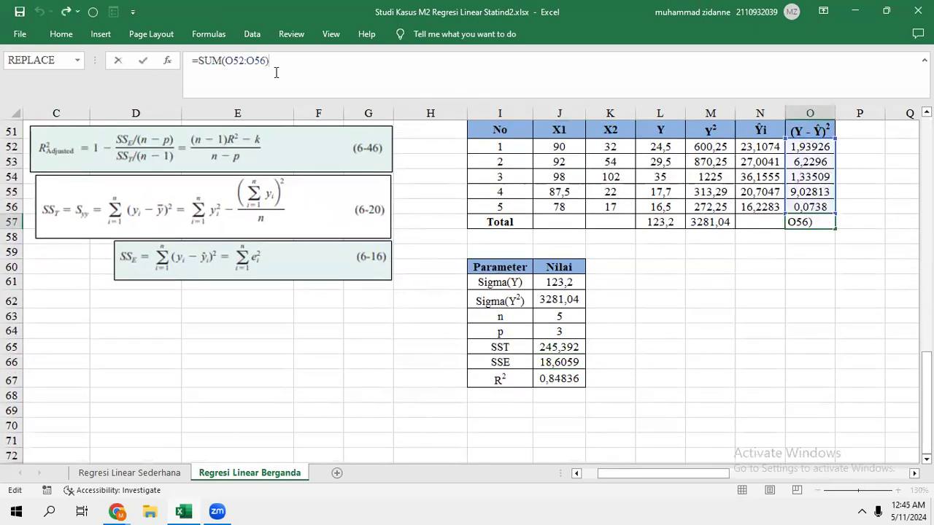
{"action": "key", "text": "Return"}
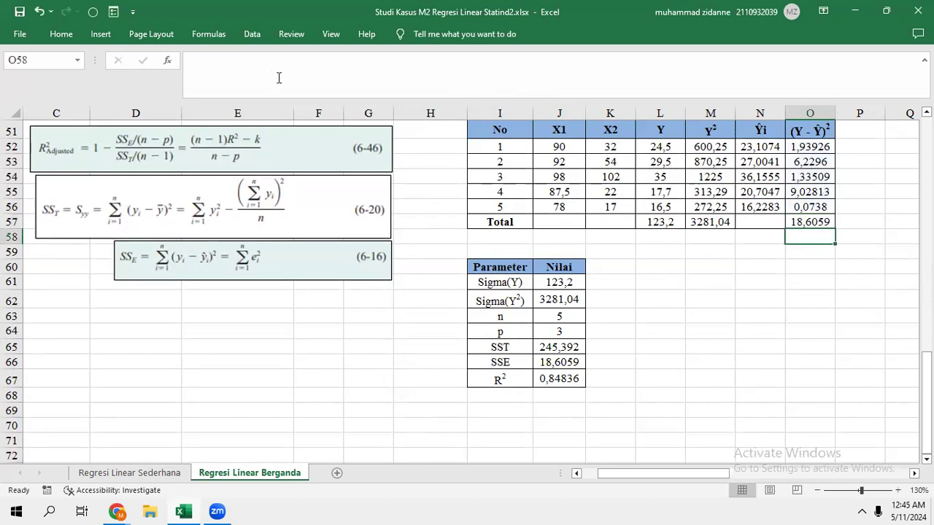
- Compare the R² formula in J67 and its references with adjusted R² equation 6-46
{"action": "left_click", "coordinate": [553, 378]}
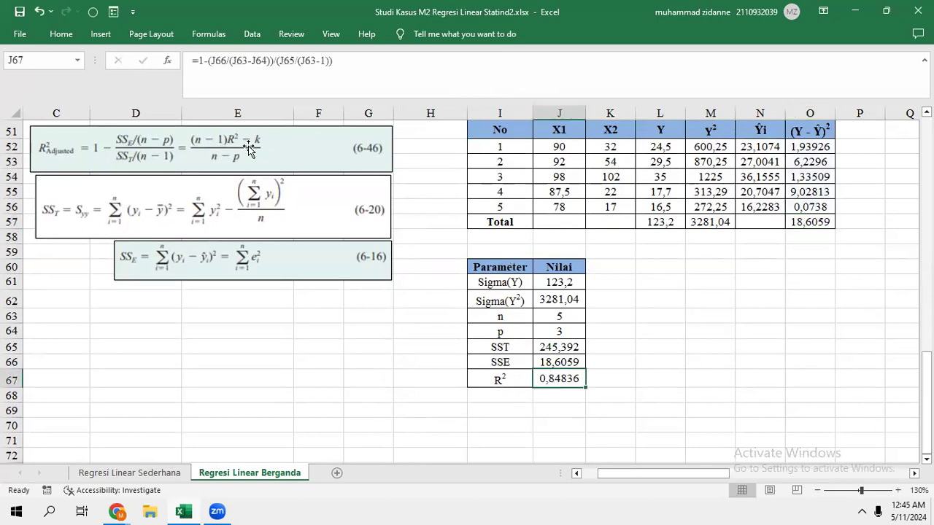
{"action": "left_click", "coordinate": [218, 82]}
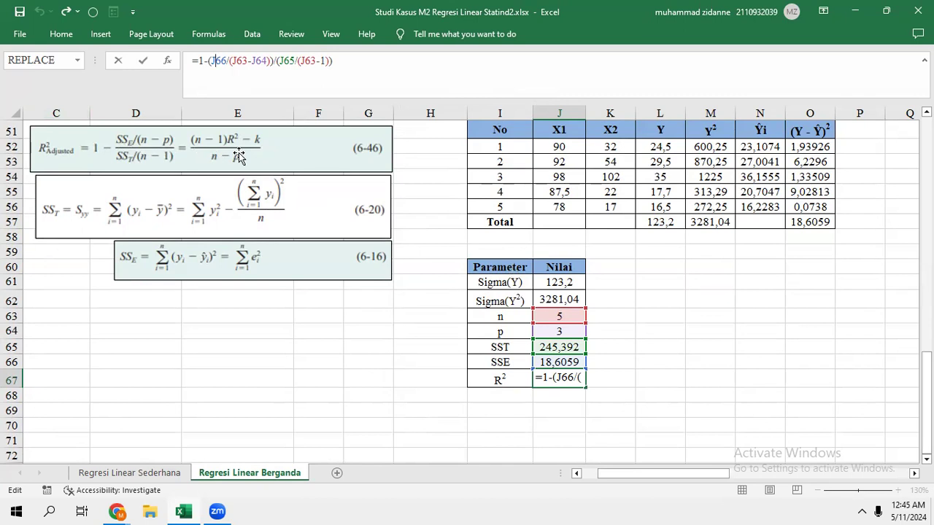
{"action": "scroll", "coordinate": [239, 155], "scroll_direction": "up", "scroll_amount": 1}
{"action": "key", "text": "Return"}
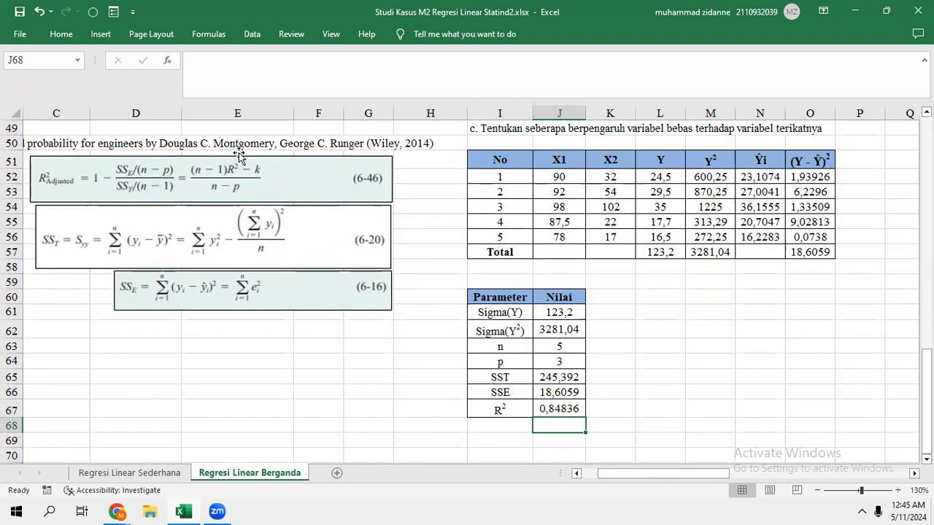
{"action": "key", "text": "Right"}
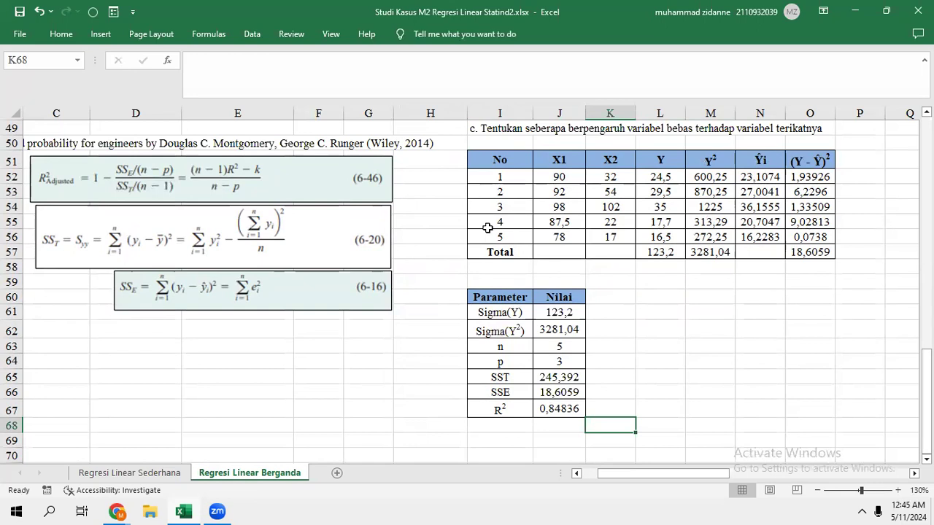
- Return to the multiple regression problem statement and part a overview, with the sheet zoomed out to 80%
{"action": "scroll", "coordinate": [555, 204], "scroll_direction": "up", "scroll_amount": 2}
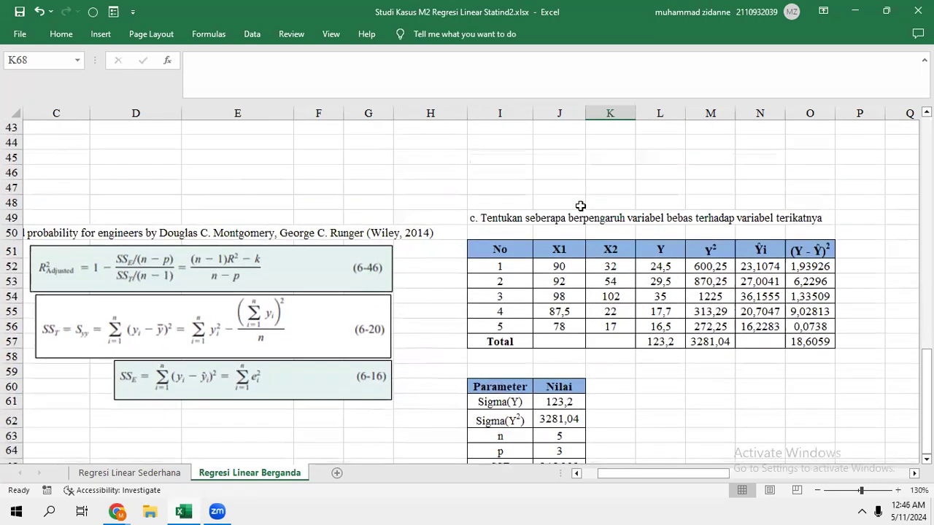
{"action": "scroll", "coordinate": [503, 168], "scroll_direction": "down", "scroll_amount": 5, "text": "ctrl"}
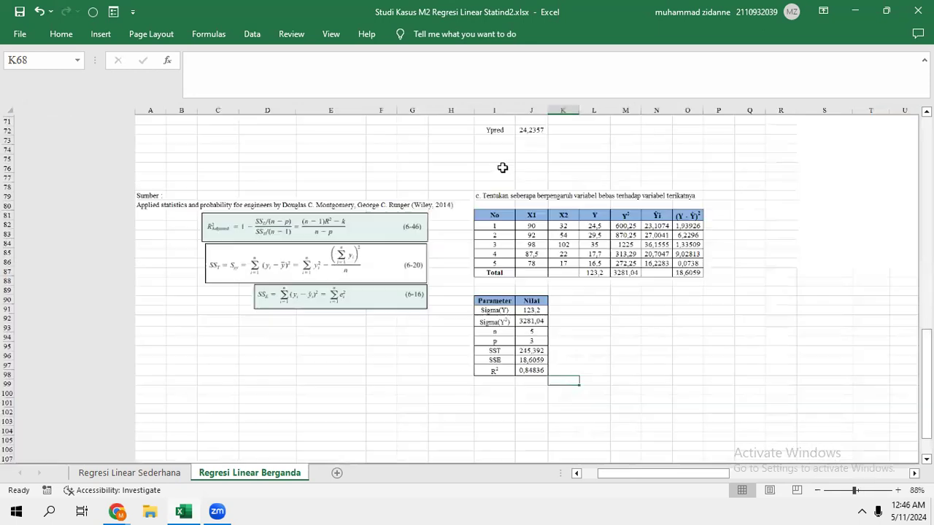
{"action": "scroll", "coordinate": [503, 168], "scroll_direction": "up", "scroll_amount": 9}
{"action": "scroll", "coordinate": [503, 168], "scroll_direction": "up", "scroll_amount": 5}
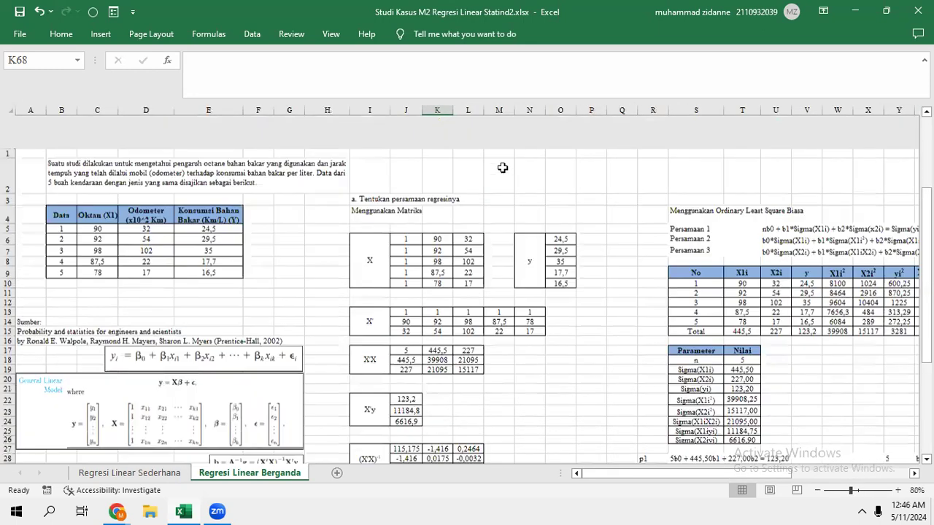